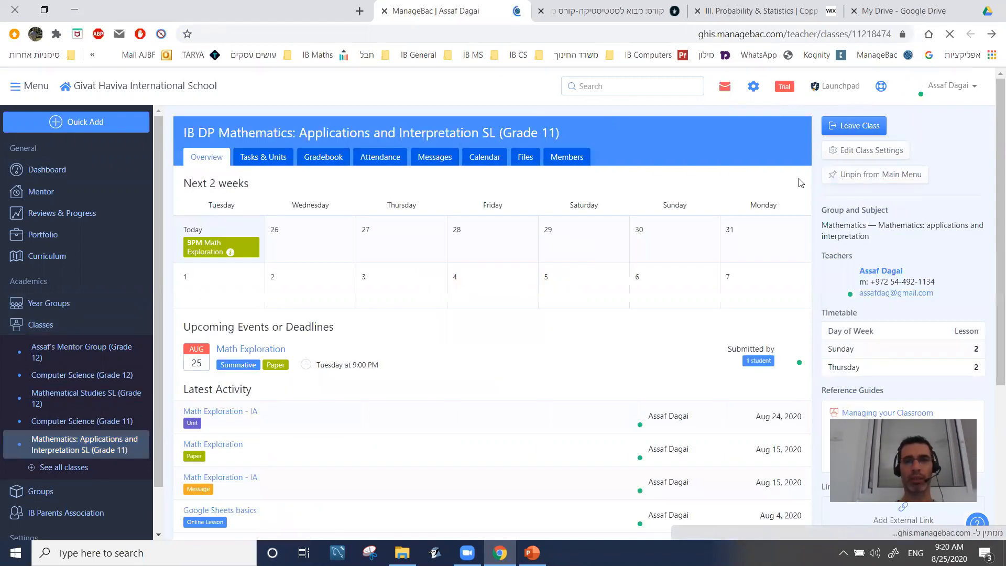
Add a new unit to the Grade 11 Mathematics: Applications and Interpretation class and title it "2 - Test Unit".
left_click(268, 157)
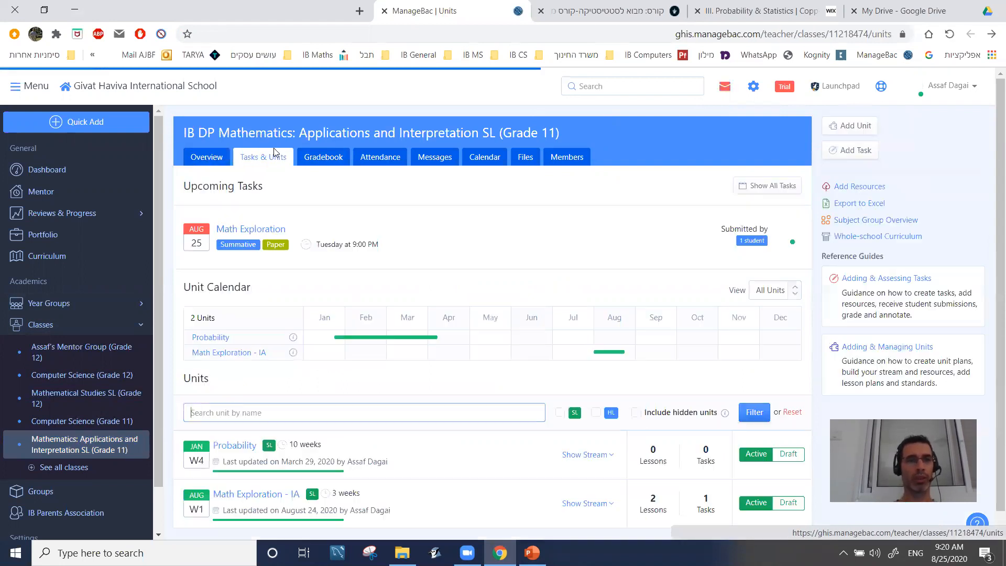
left_click(858, 129)
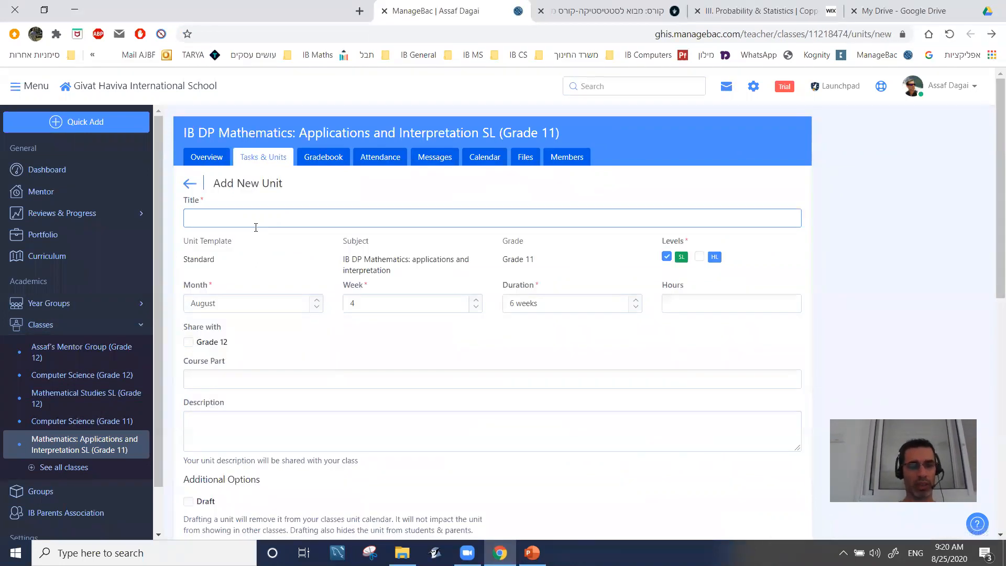
type("2 - Tets")
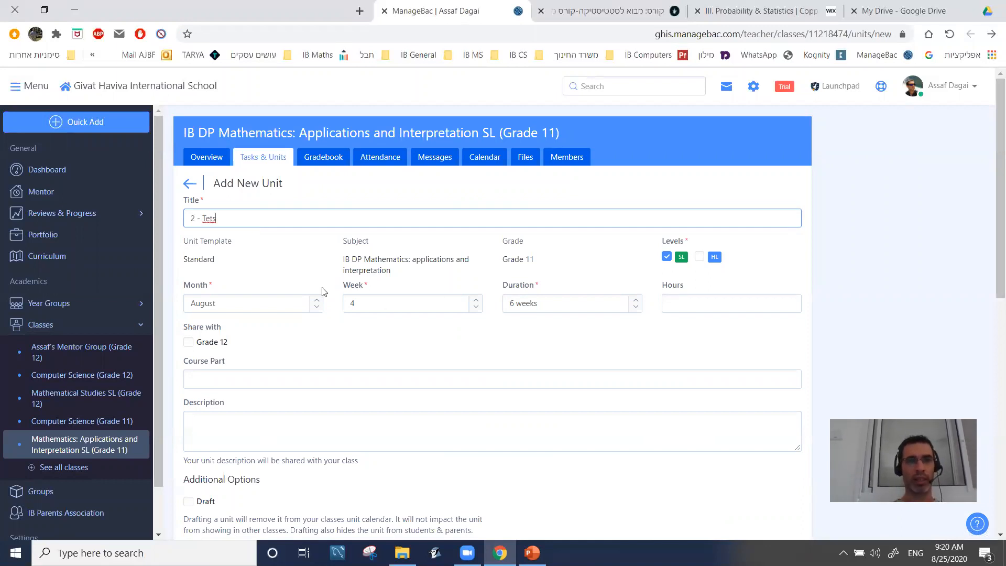
type(" Unit")
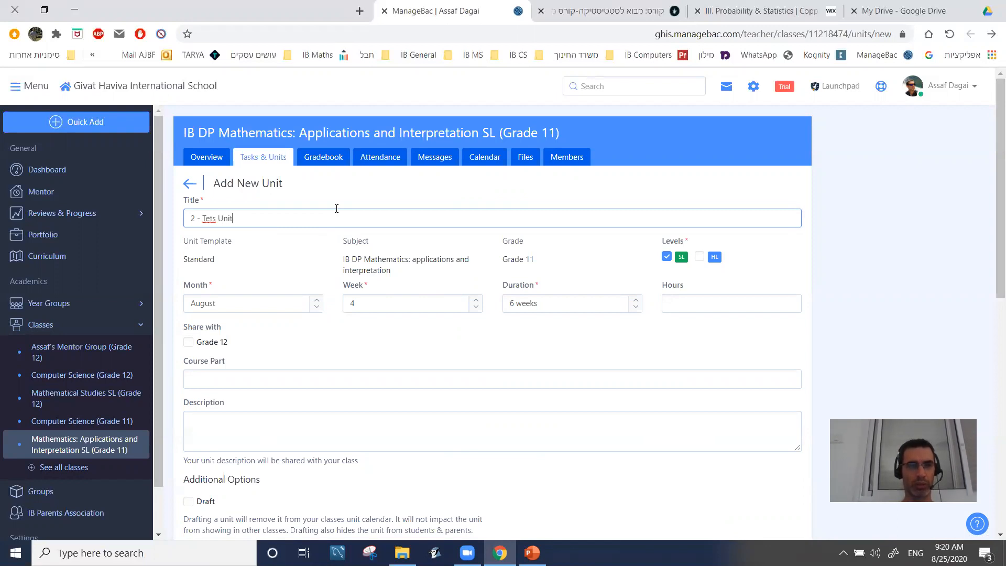
left_click(212, 219)
key("BackSpace")
type("t")
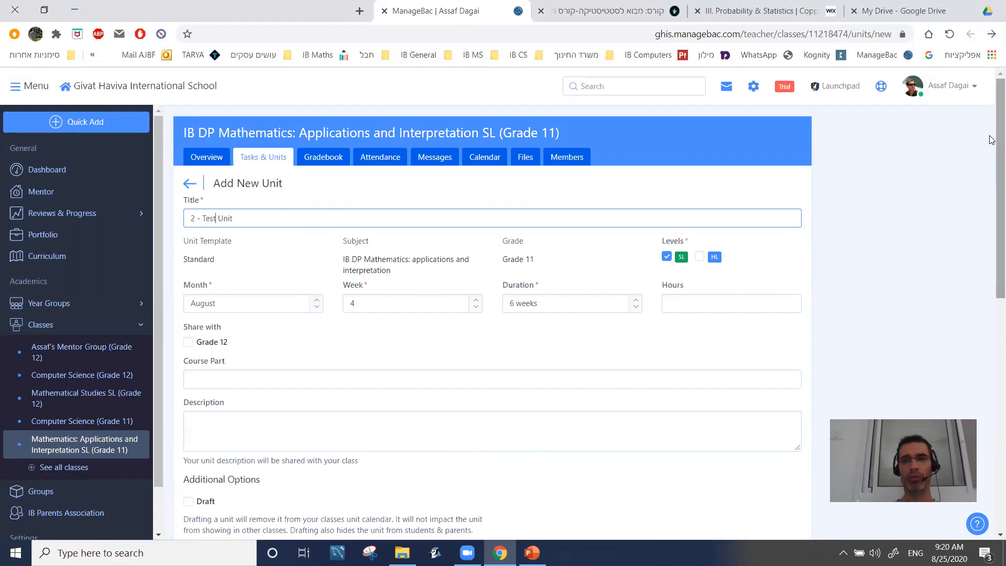
Include the HL level for the unit and set its start to September, week 1.
scroll(990, 168, "down", 1)
scroll(990, 170, "down", 1)
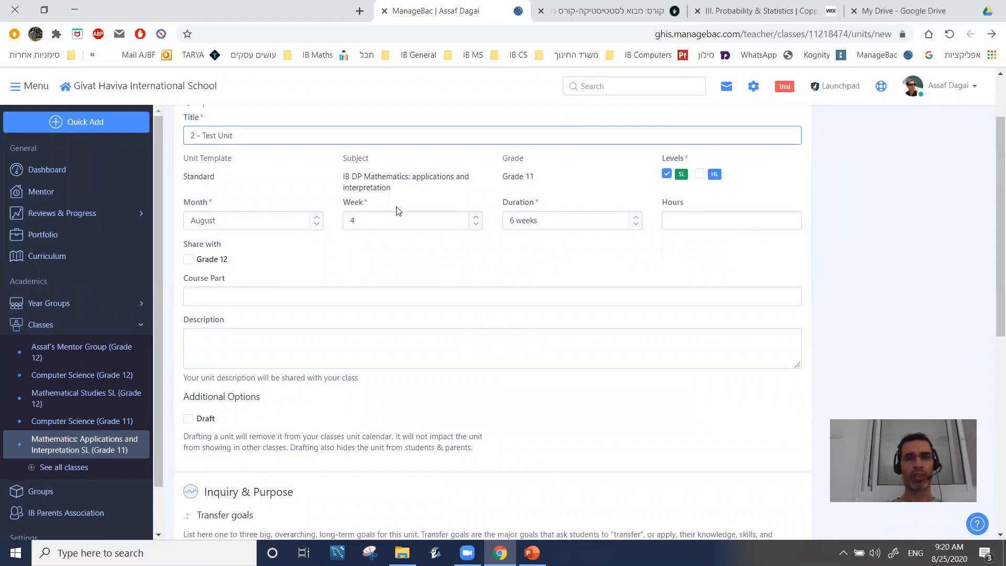
left_click(701, 175)
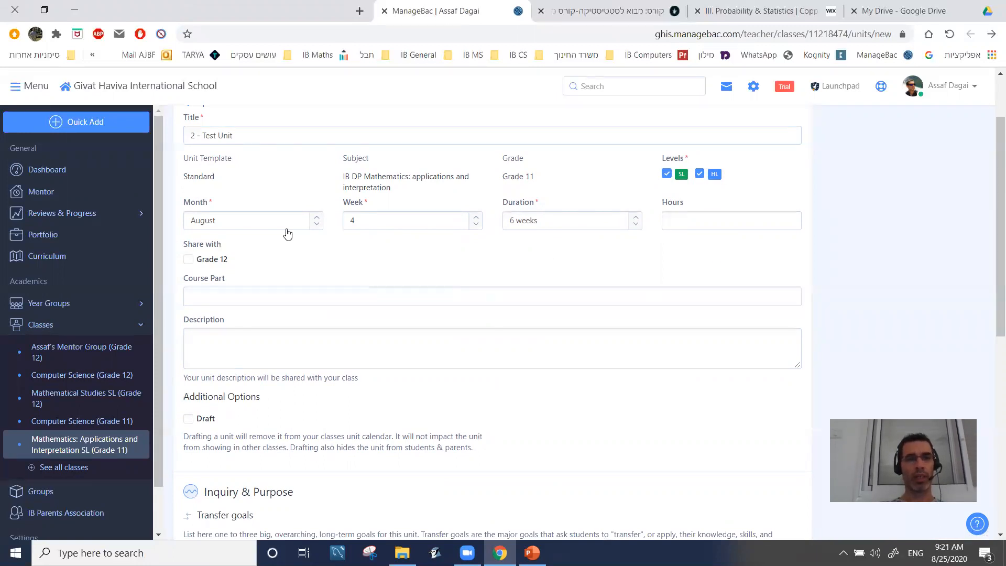
left_click(313, 224)
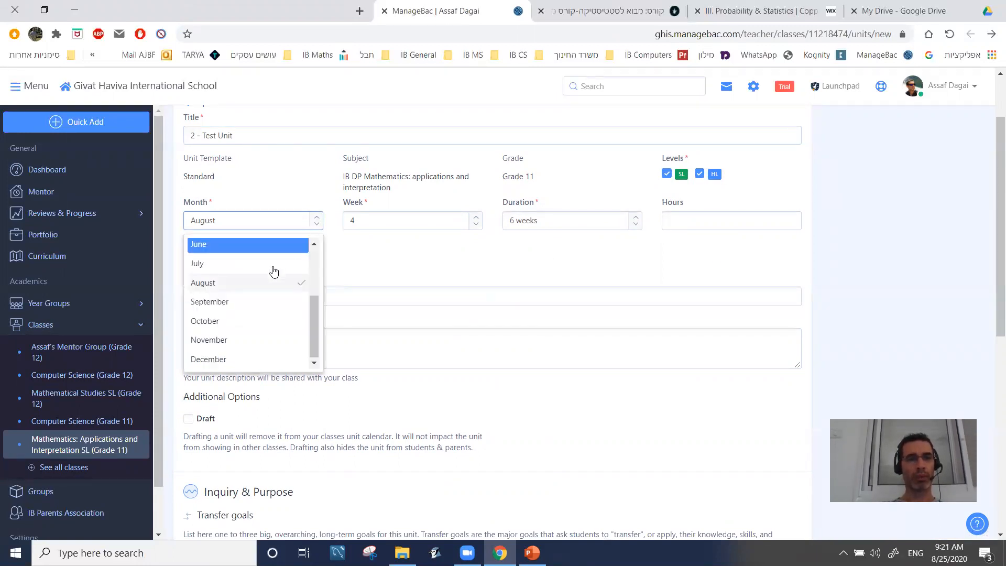
left_click(249, 306)
left_click(397, 226)
left_click(381, 247)
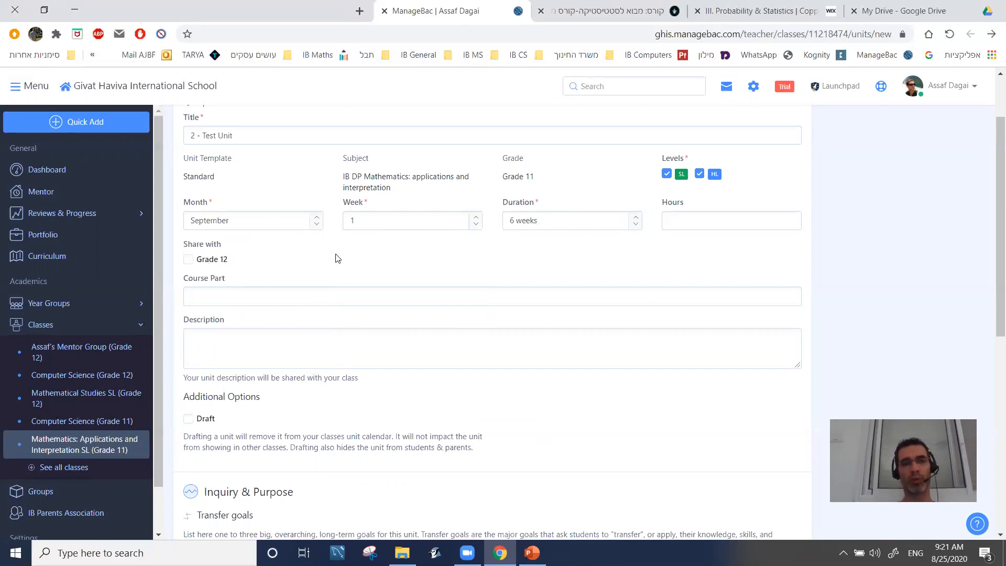
Keep the unit's duration at 6 weeks, set its hours to 45 and enter "Term III" as the course part.
left_click(545, 226)
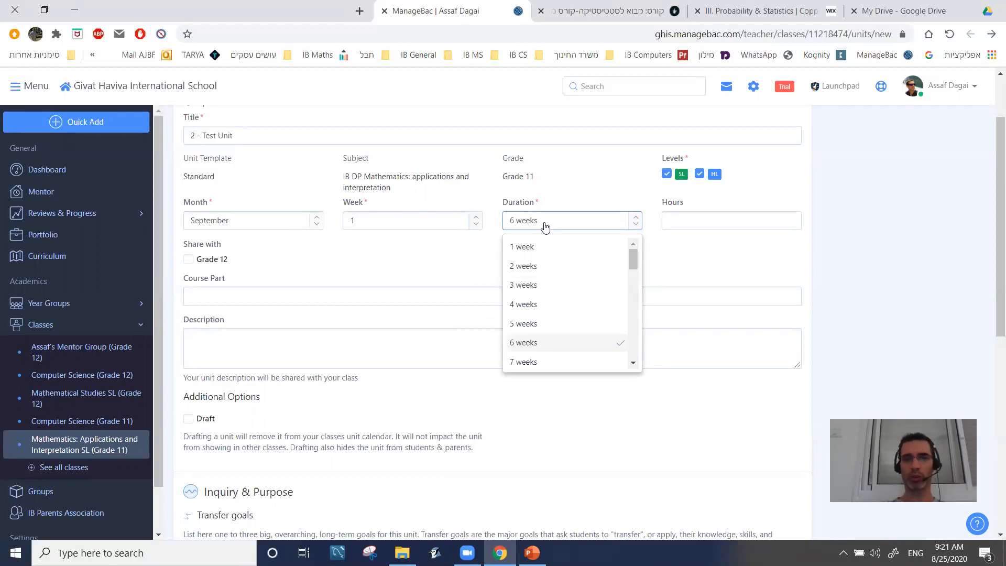
left_click(656, 204)
left_click(688, 218)
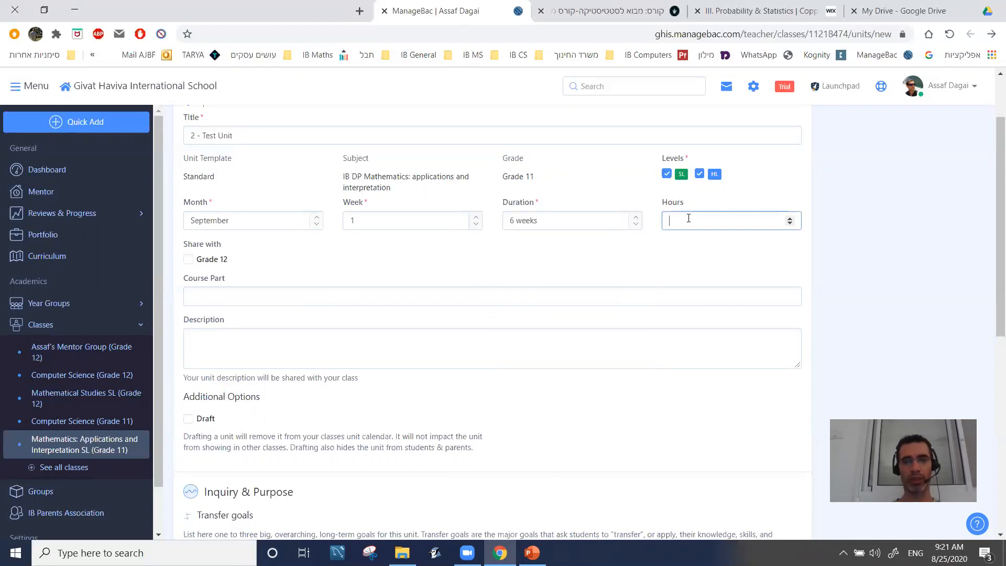
type("45")
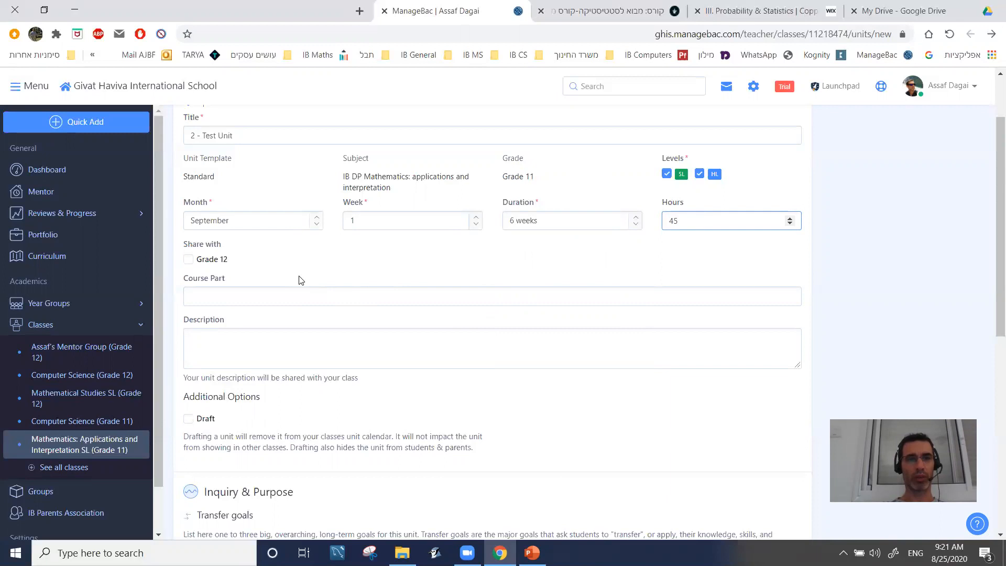
left_click(287, 302)
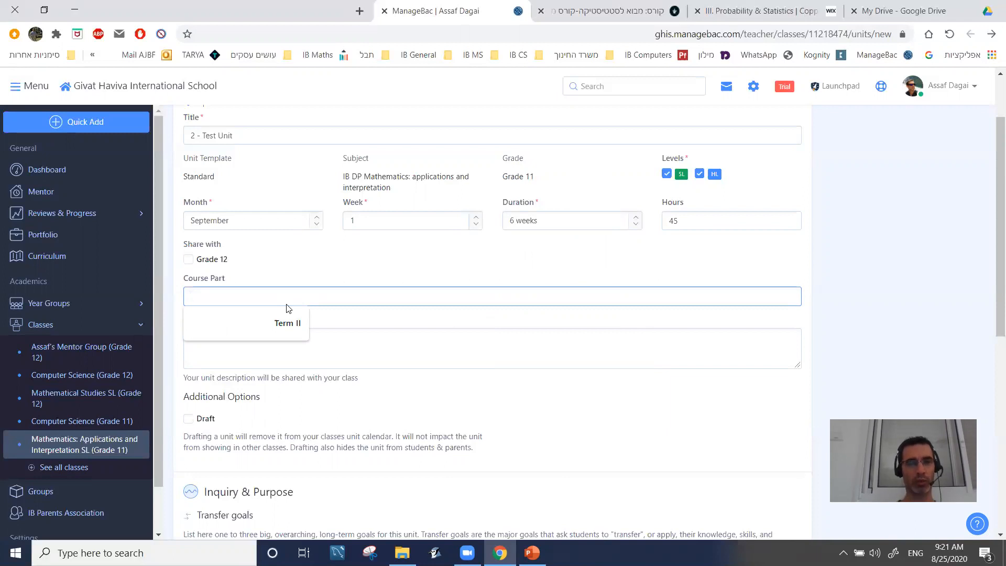
type("Term")
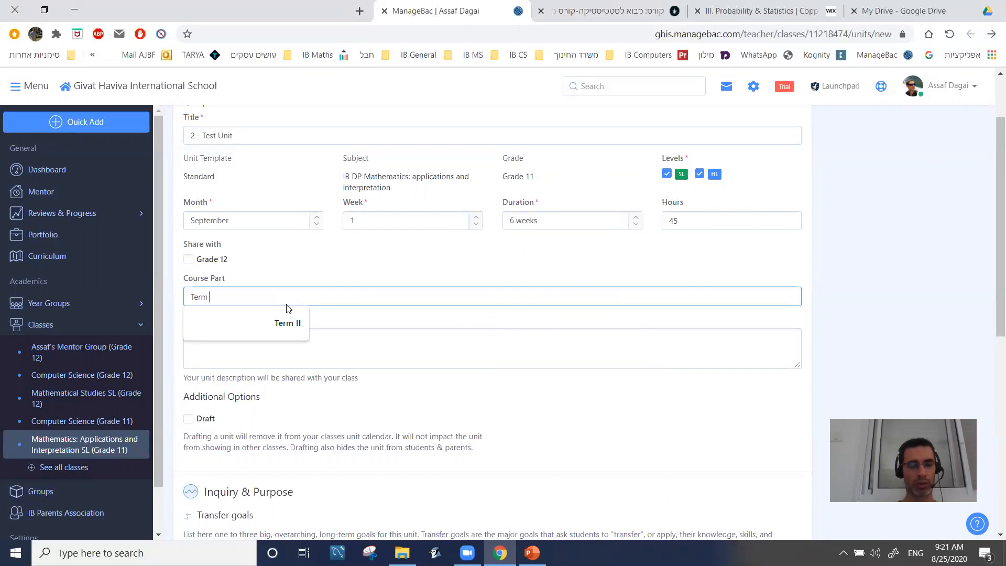
type(" III")
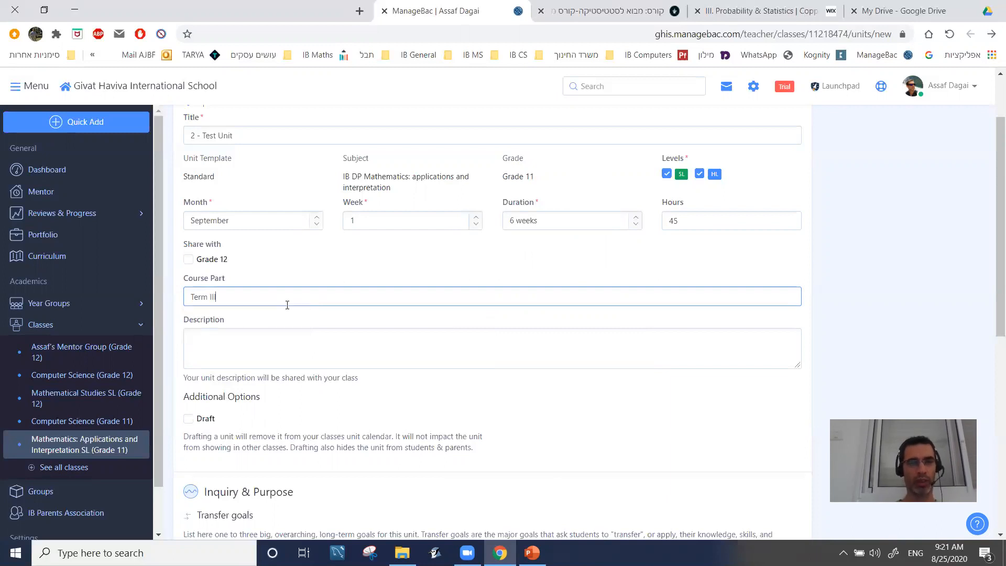
Enter the unit description "This unit covers these topics".
left_click(260, 348)
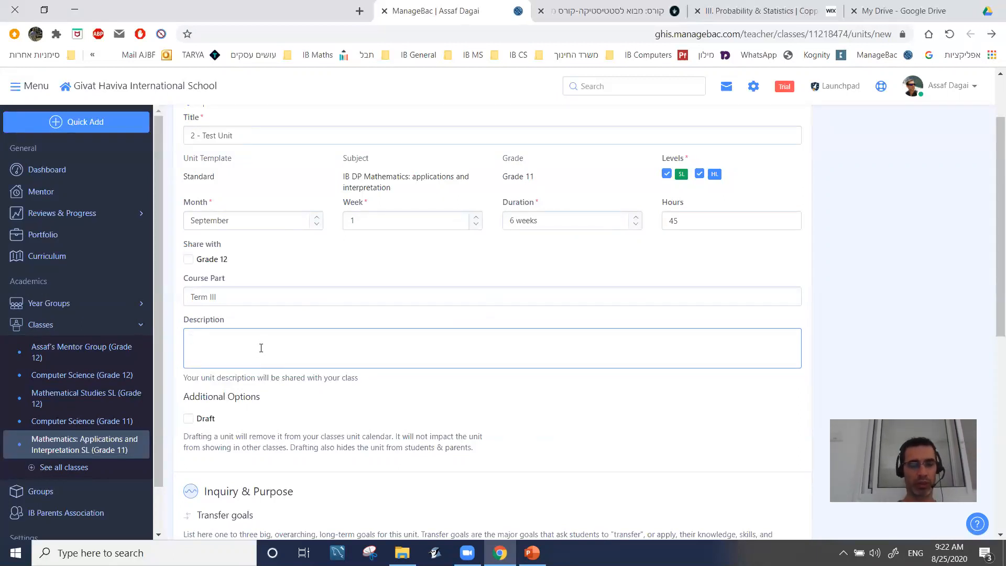
type("This")
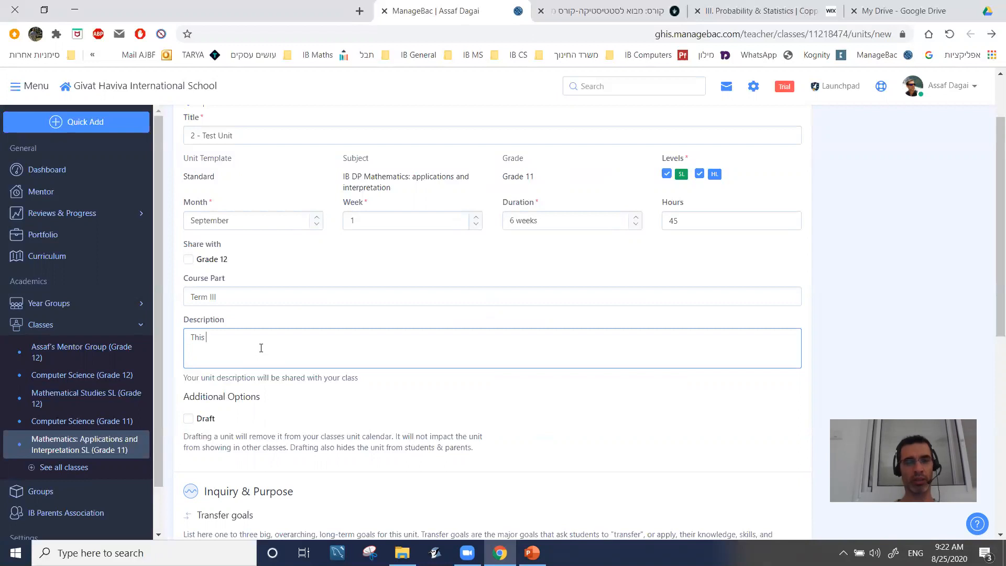
type("unit cob")
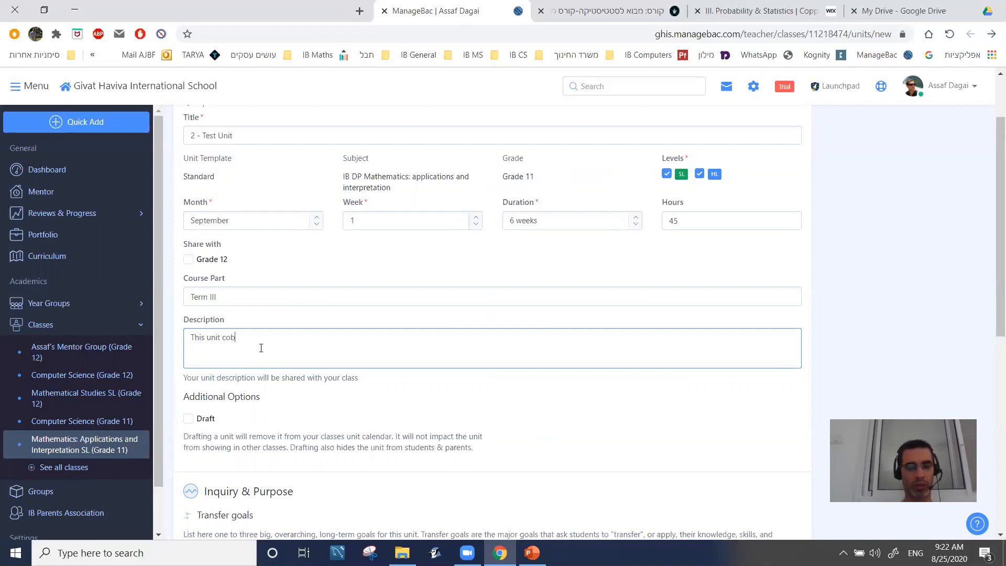
key("BackSpace")
type("vers ")
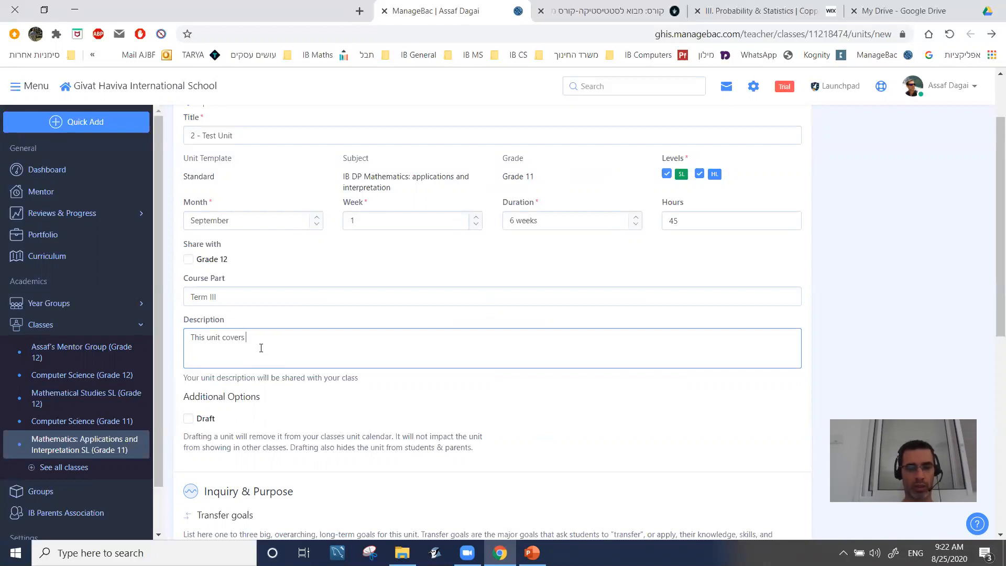
type("thhese topics")
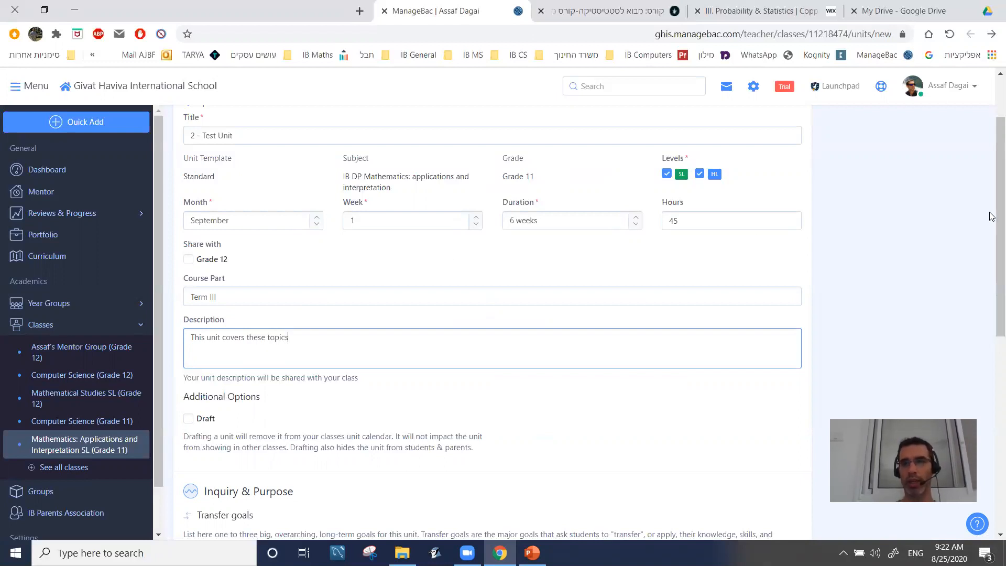
Mark the new unit as a draft under the additional options.
left_click_drag(991, 215, 991, 286)
scroll(576, 261, "down", 2)
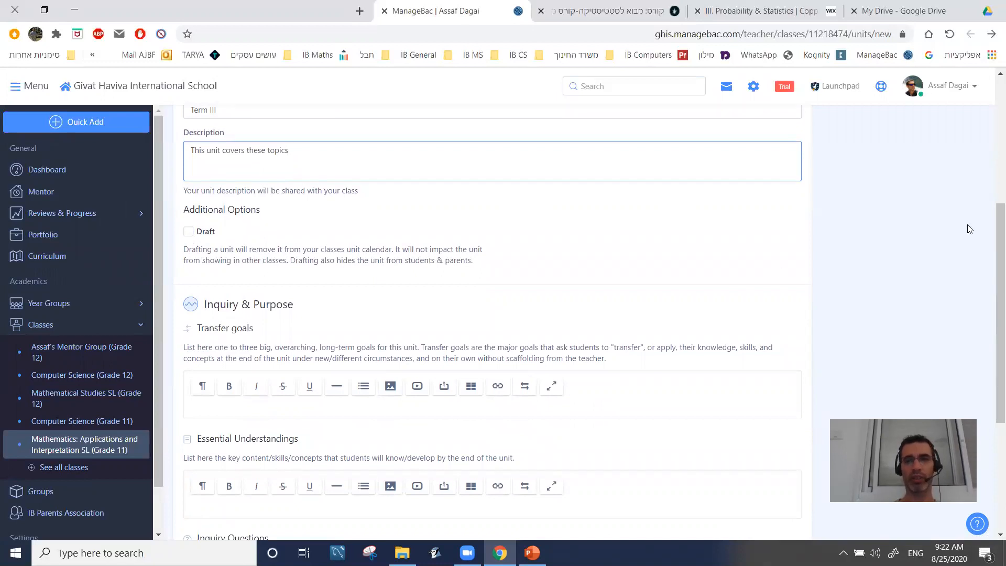
left_click_drag(992, 242, 990, 273)
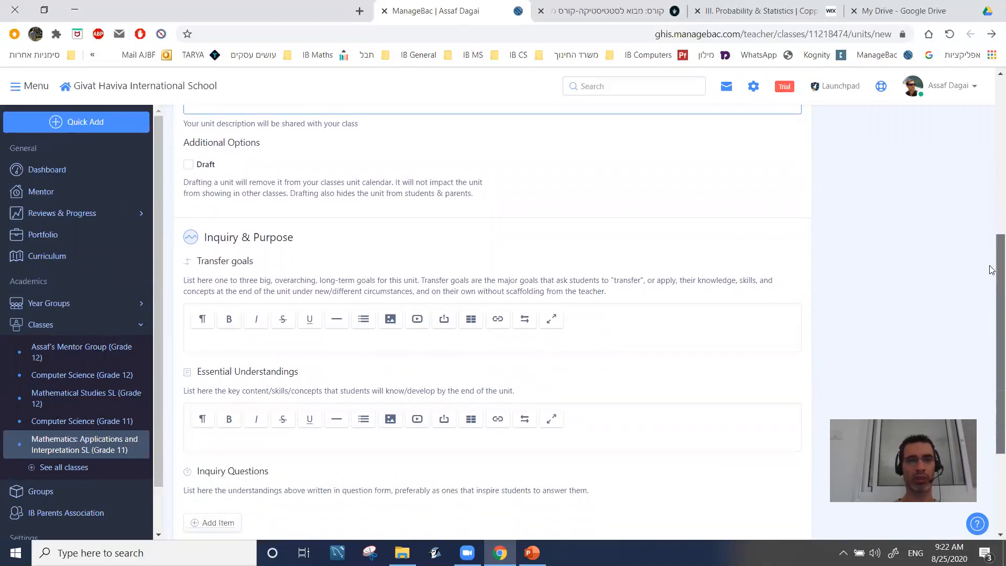
left_click(187, 165)
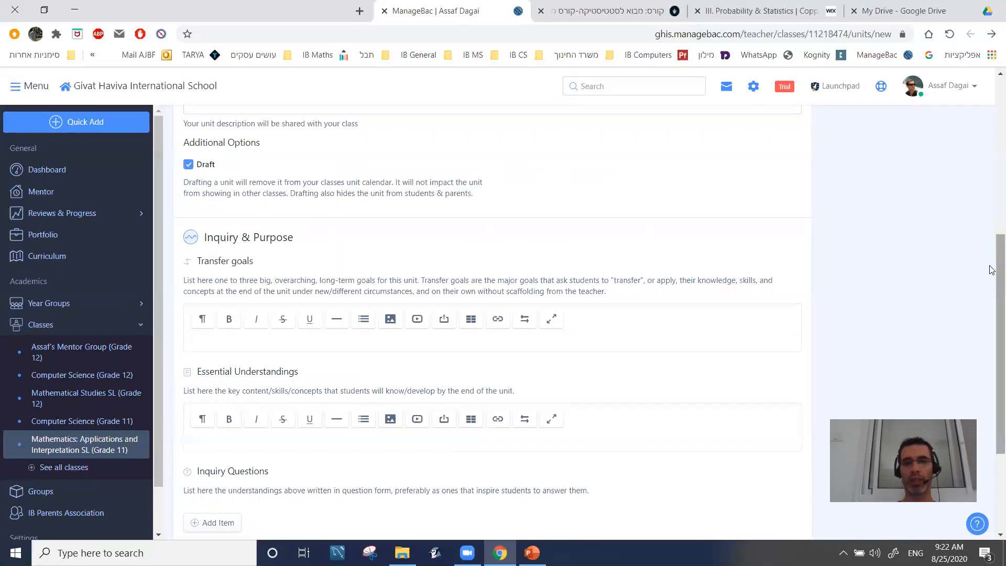
Enter the introductory line "List of understandings is:" in the unit's Essential Understandings, followed by a new line.
left_click_drag(991, 270, 991, 312)
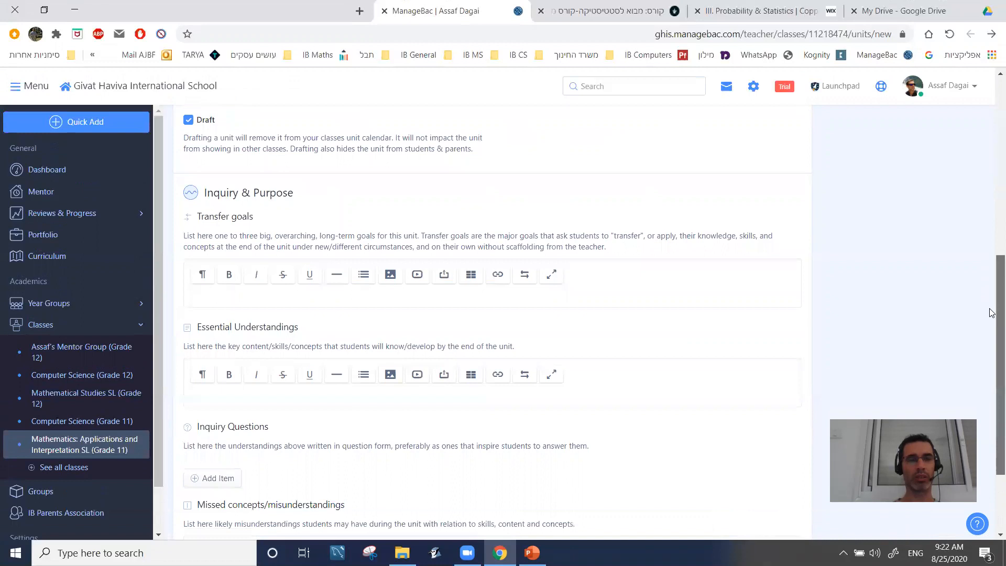
left_click(243, 298)
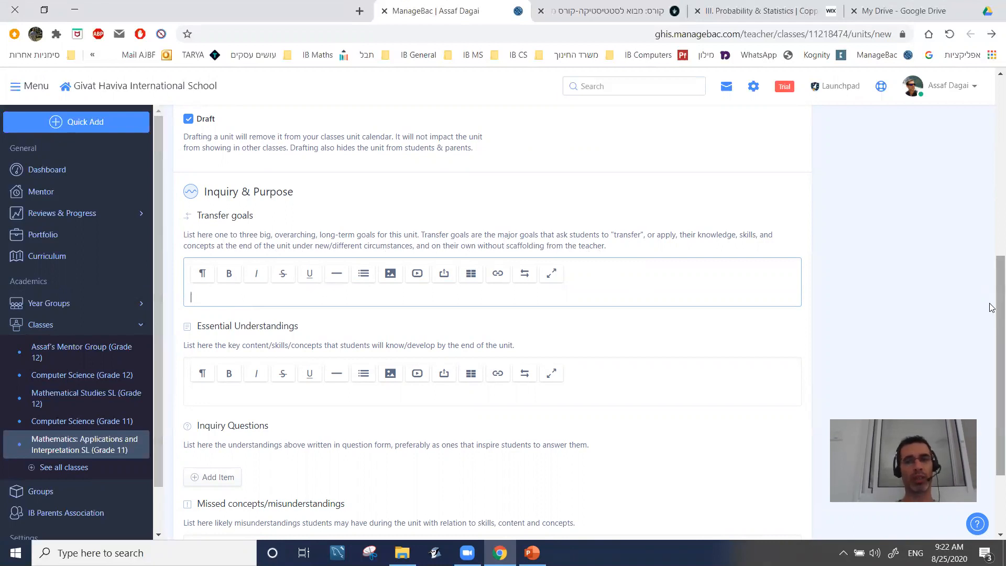
left_click_drag(992, 309, 991, 347)
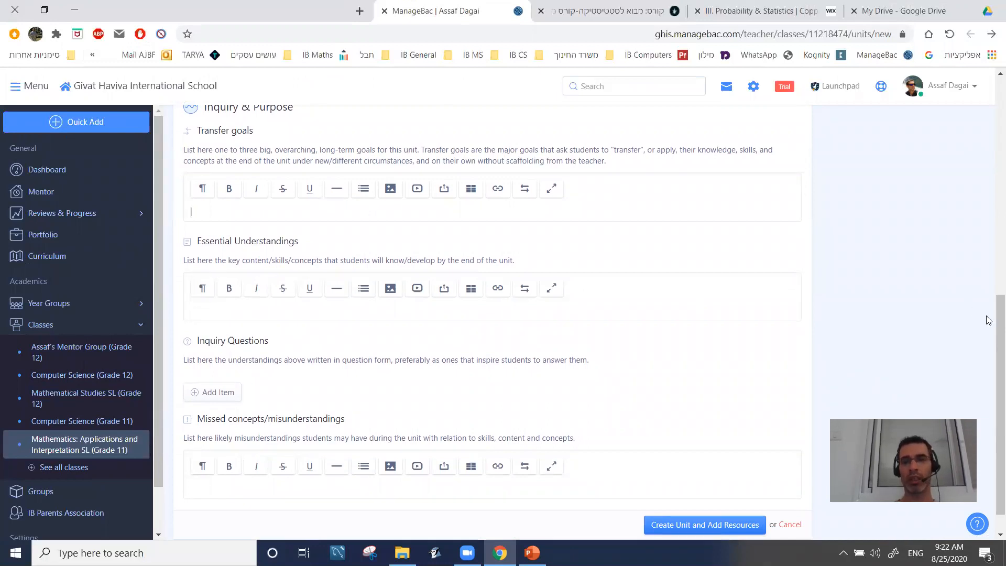
left_click_drag(992, 329, 990, 347)
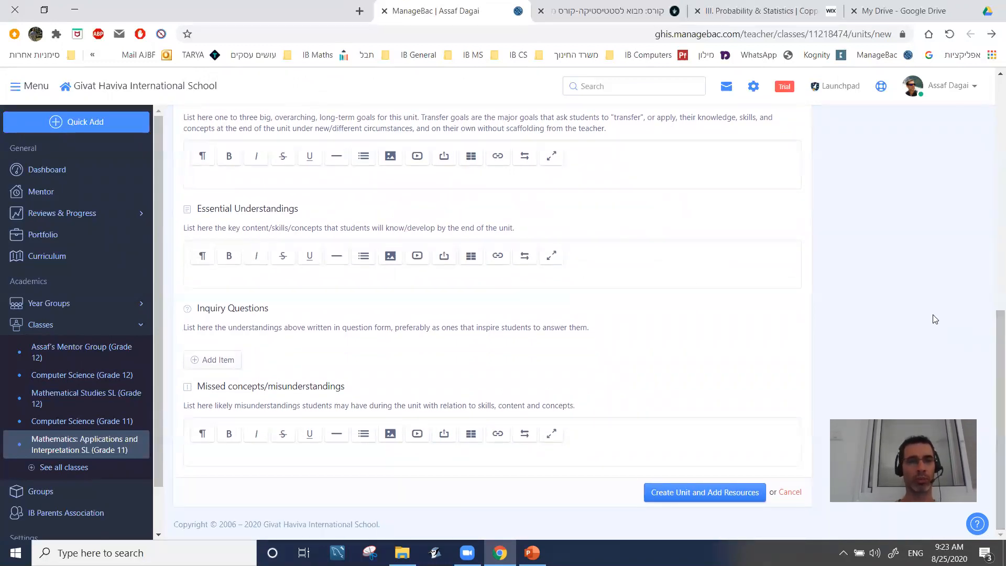
left_click(352, 277)
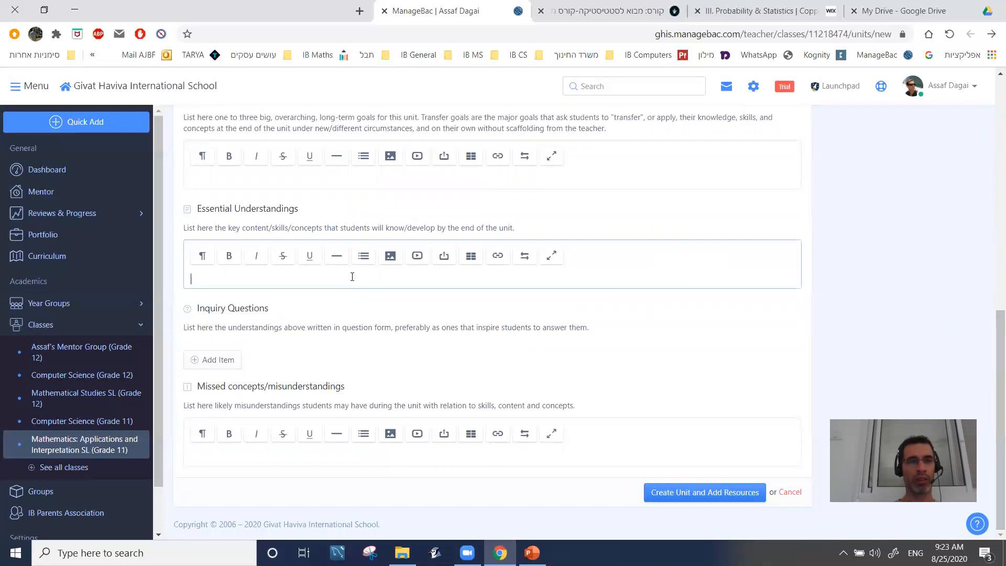
type("List of understandings is:")
key("Return")
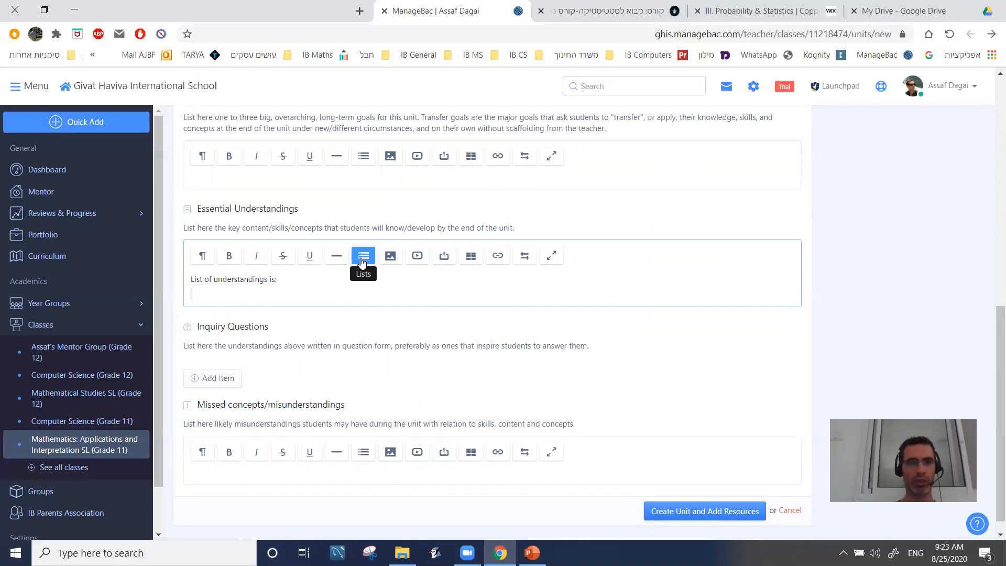
Add an ordered list with the items "first" and "Second" below the introductory line in Essential Understandings.
left_click(363, 256)
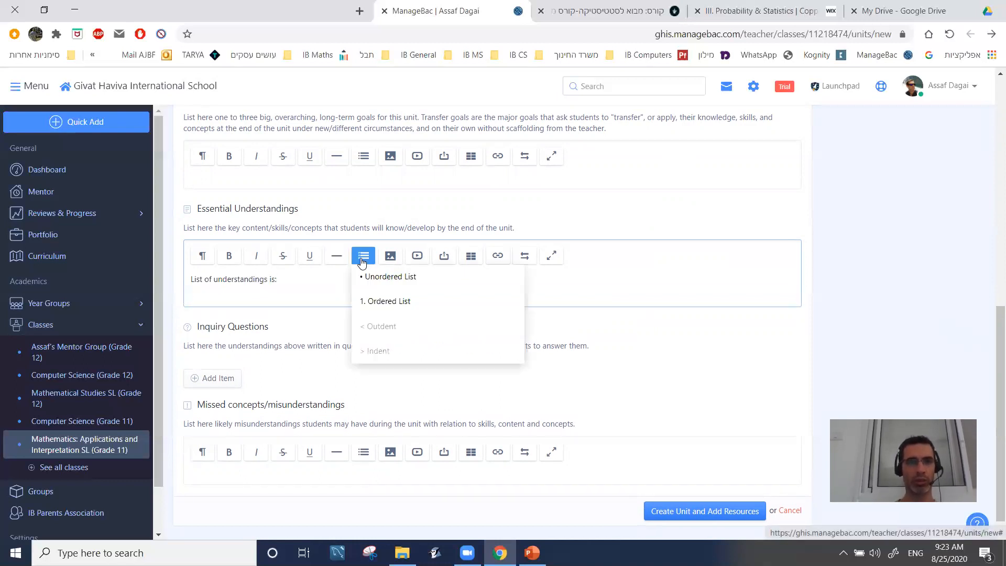
left_click(389, 300)
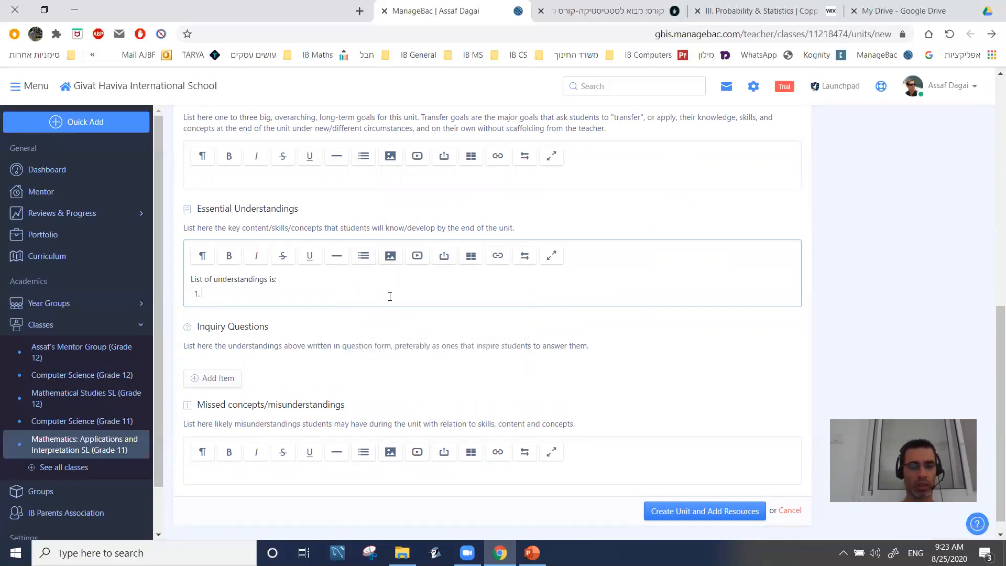
type("o")
type("f")
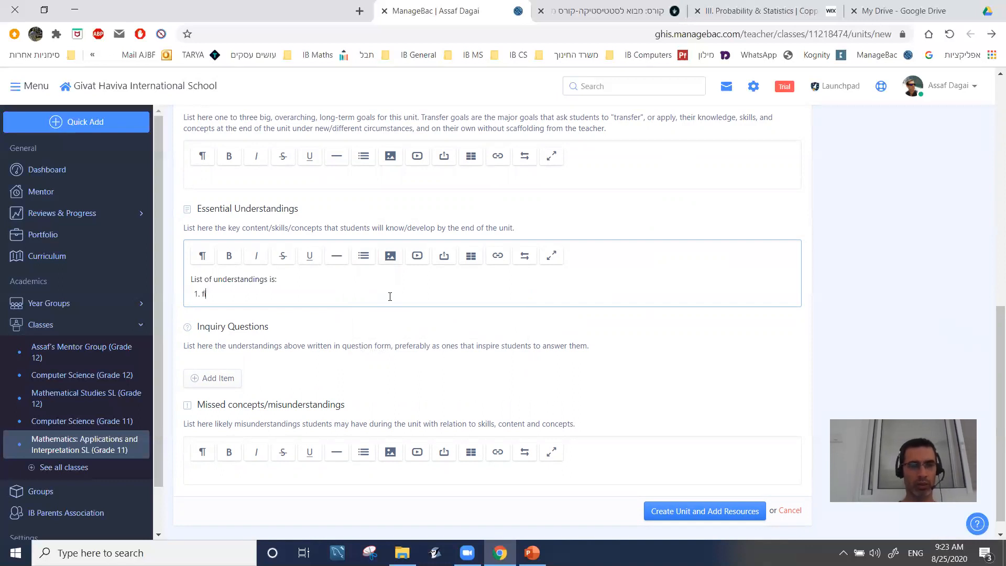
type("irst")
key("Return")
type("Seconf")
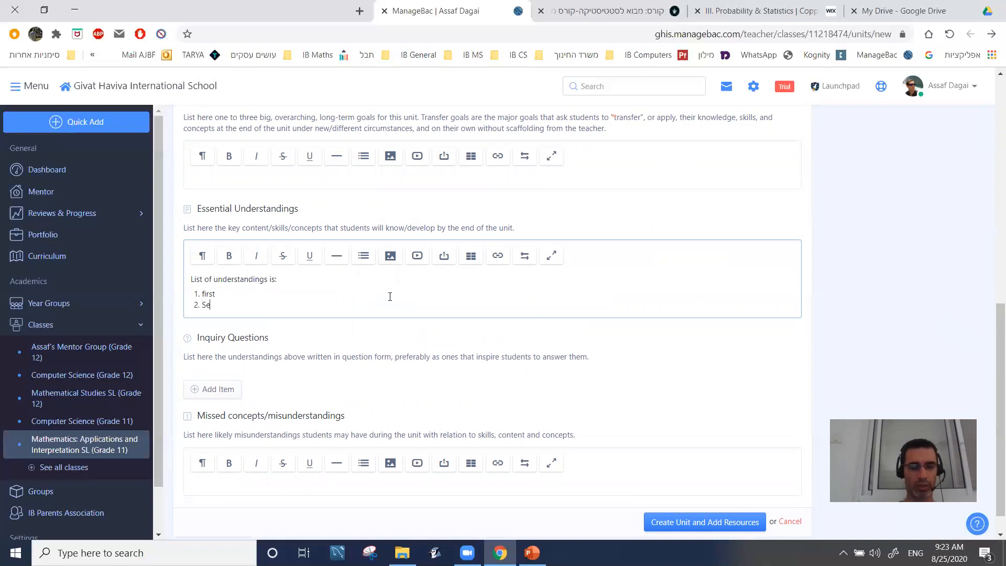
key("BackSpace")
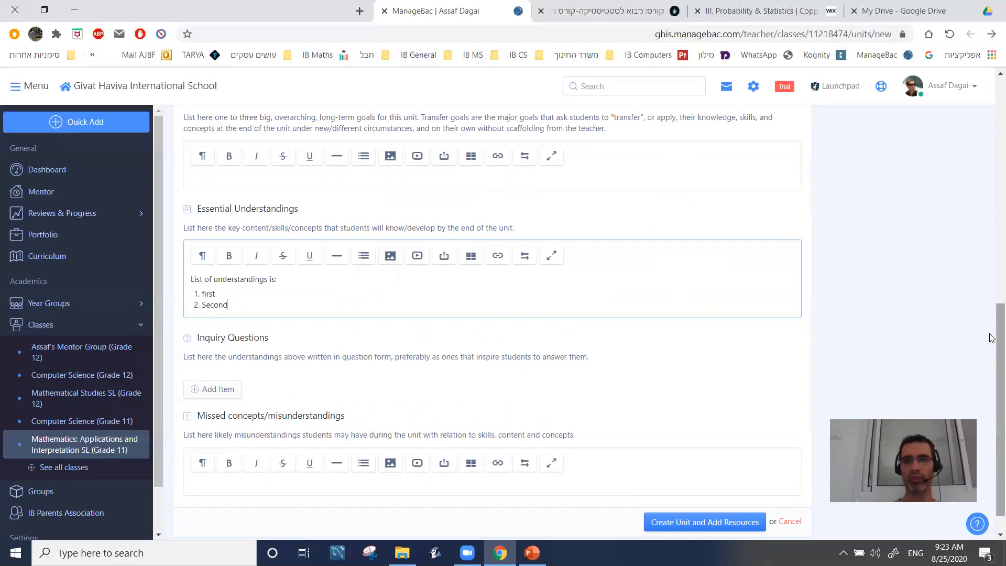
left_click_drag(992, 338, 991, 352)
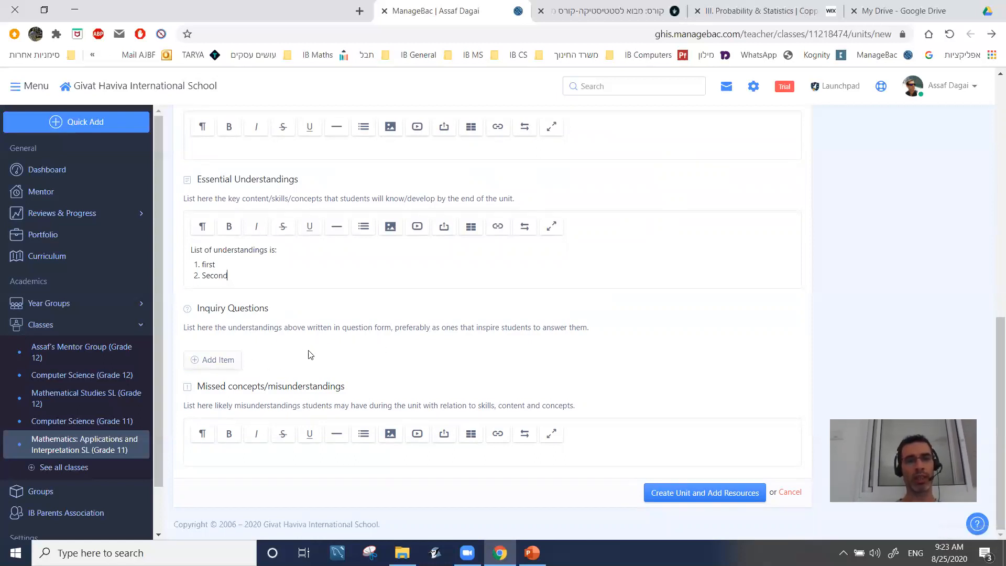
Add a Skills-based item under Inquiry Questions with the question "How to find the slope of a linear equation?".
left_click(235, 362)
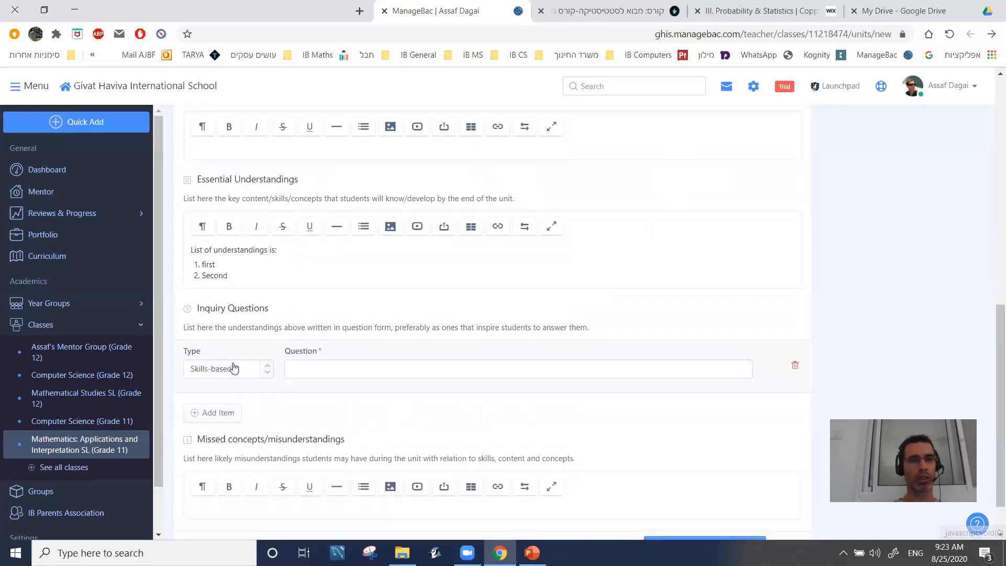
left_click(267, 373)
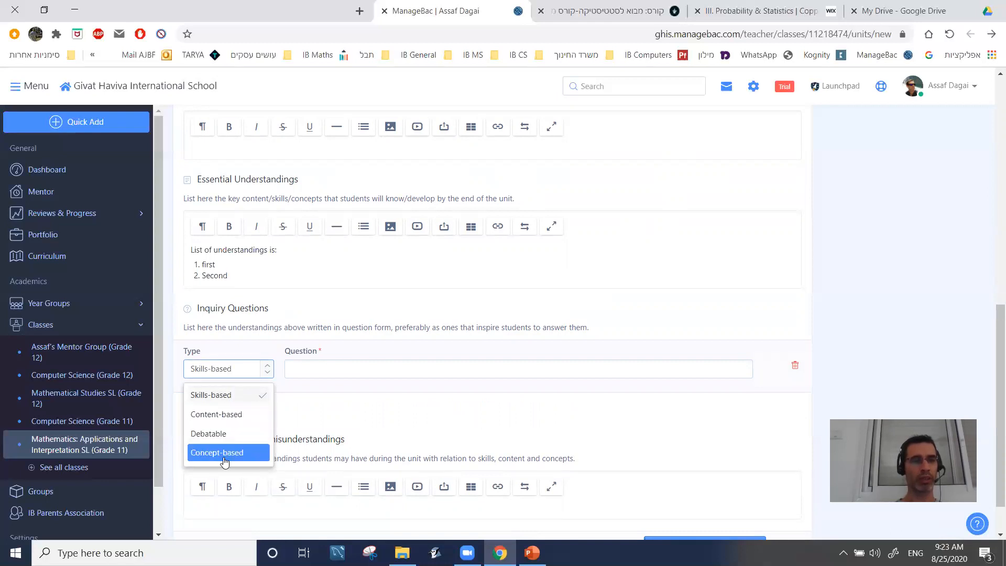
left_click(312, 364)
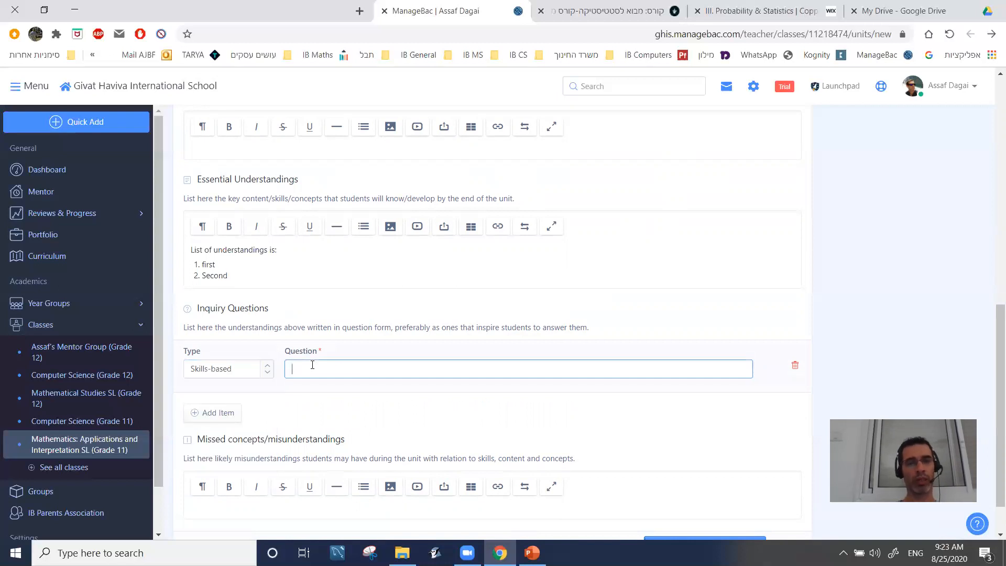
type("How")
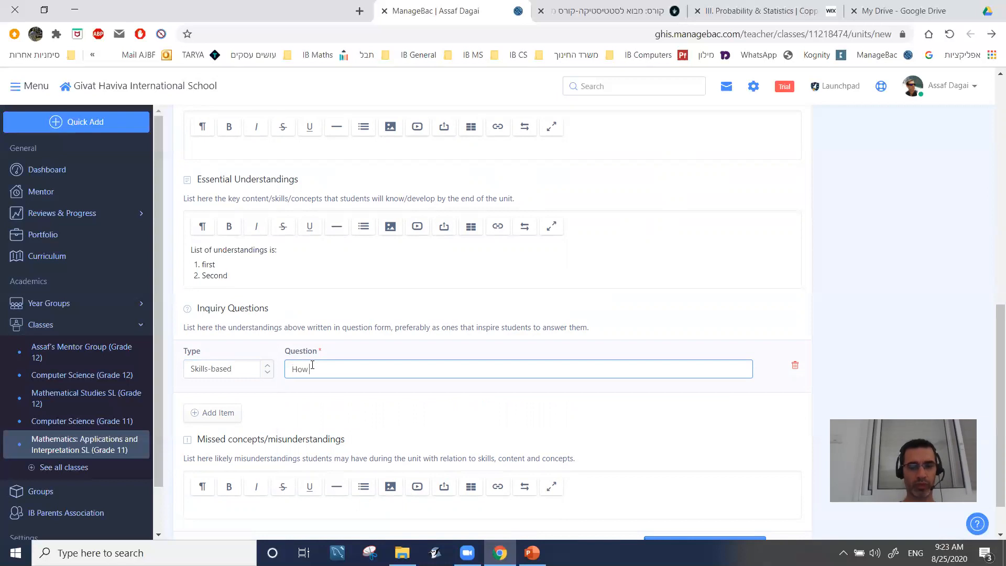
type(" to find the slope of a linear")
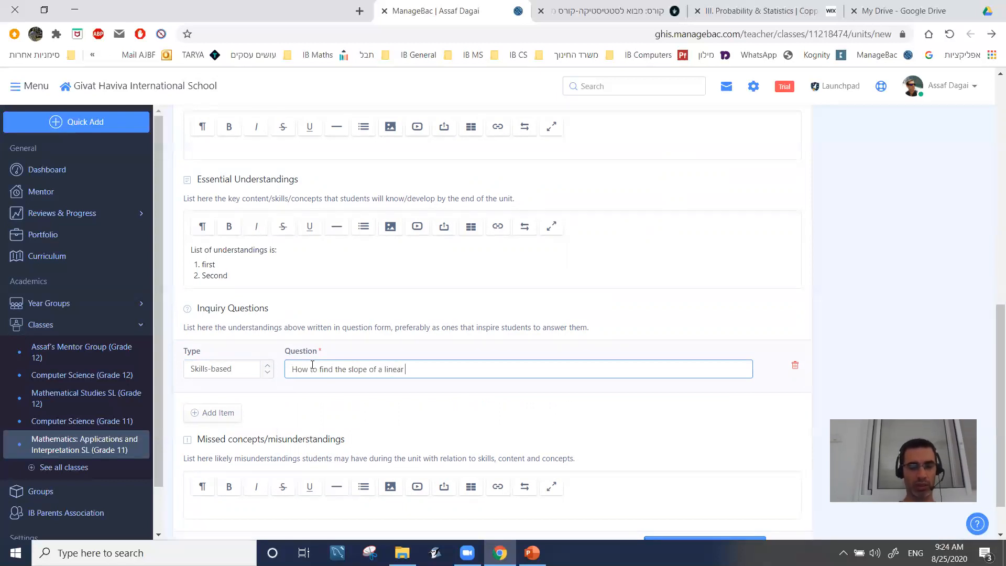
type(" eq")
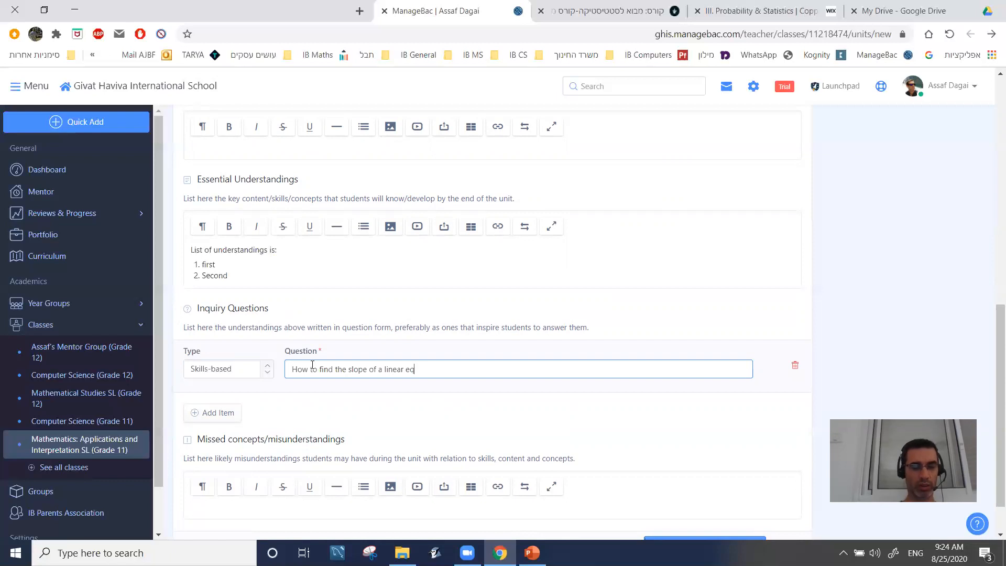
type("uation?")
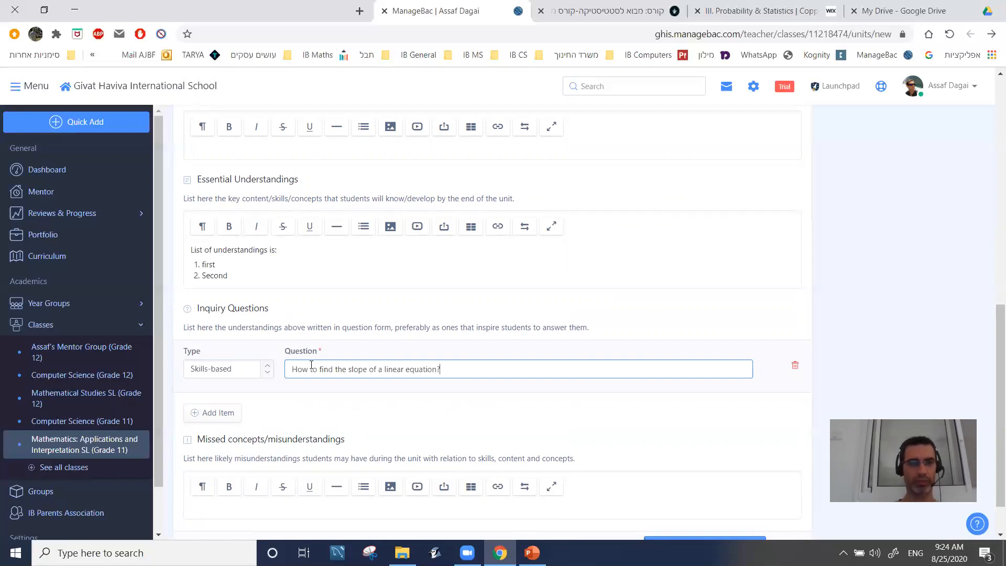
Add a second item under Inquiry Questions and set its type to Debatable.
left_click(223, 413)
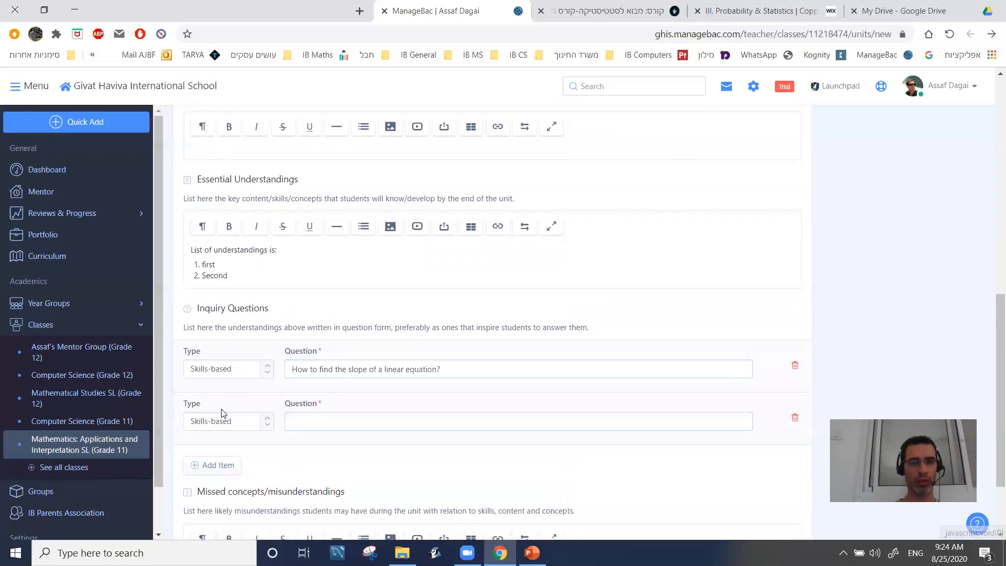
left_click(266, 425)
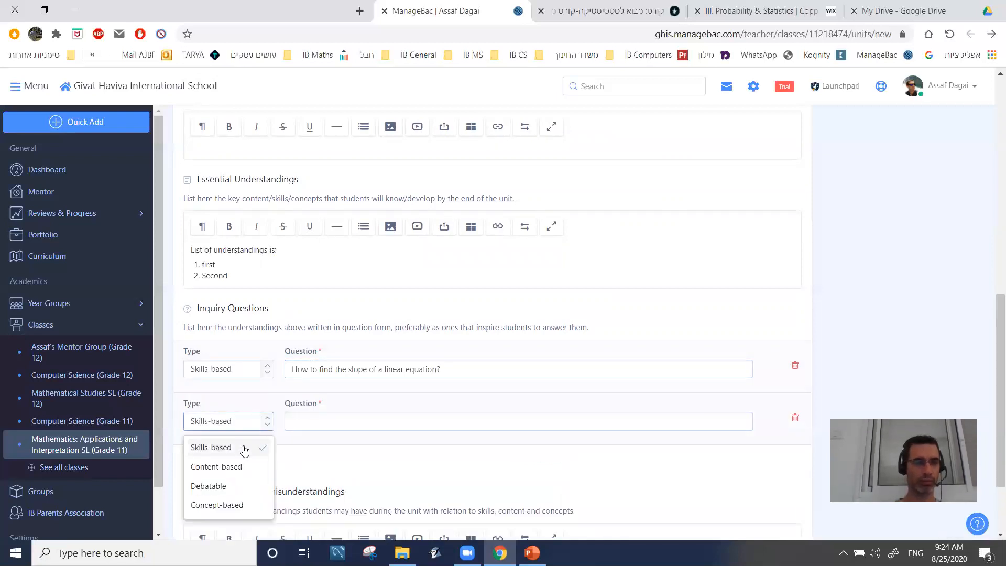
left_click(239, 484)
left_click(307, 421)
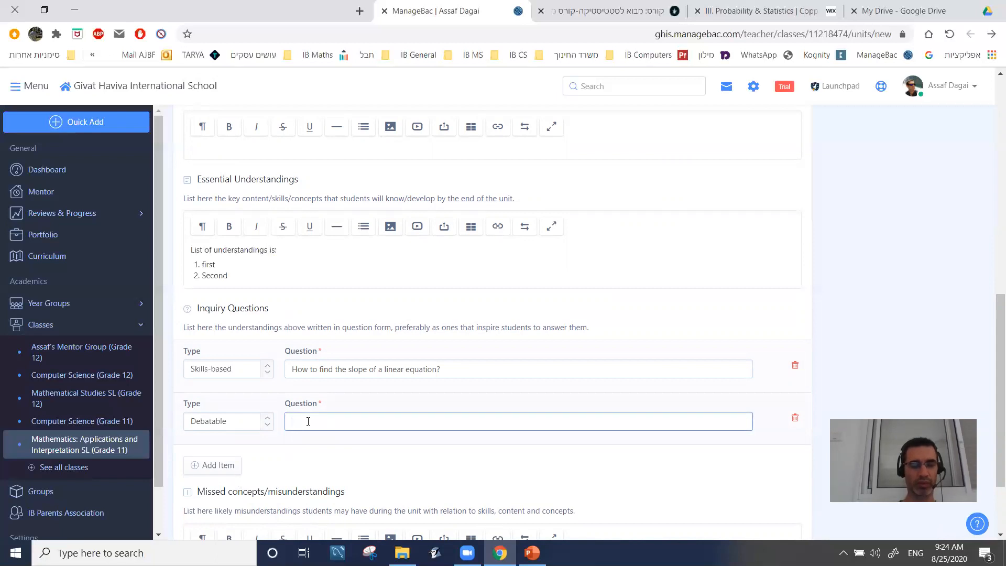
Enter "What is infinity? Do we have a final list of numbers?" as the question of the Debatable item.
type("D")
key("BackSpace")
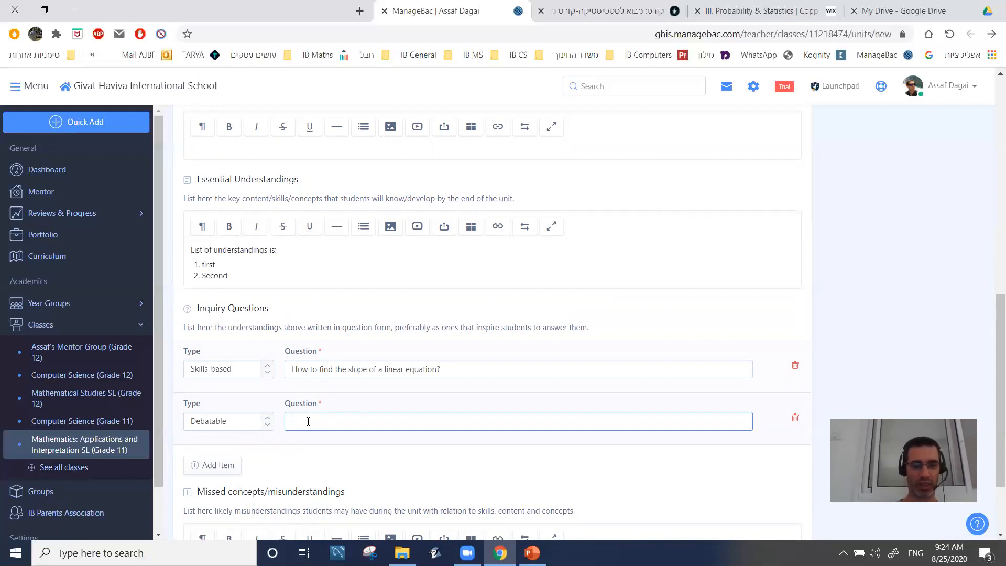
type("What is infinity")
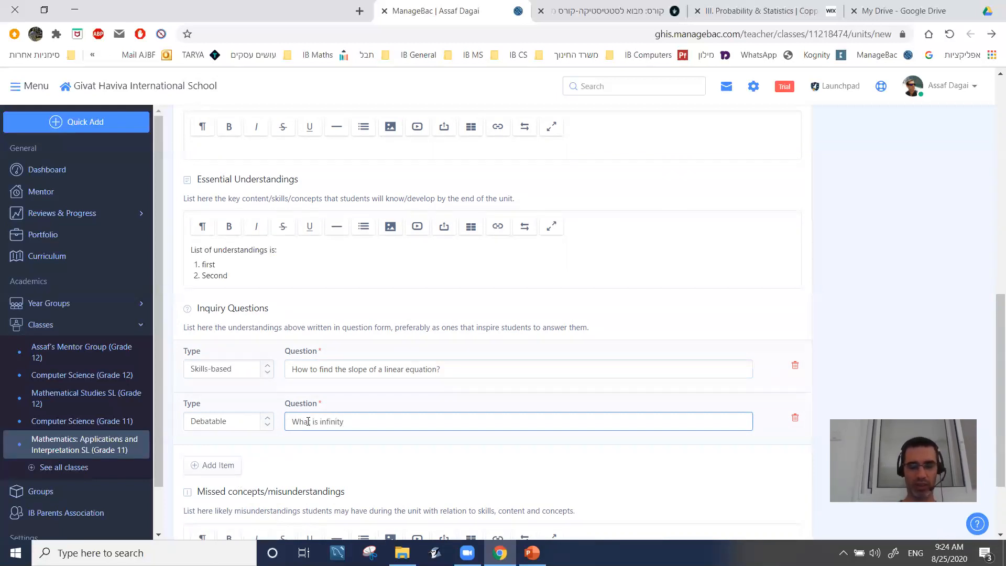
type("?")
type(" Does")
key("BackSpace")
key("BackSpace")
type("we h")
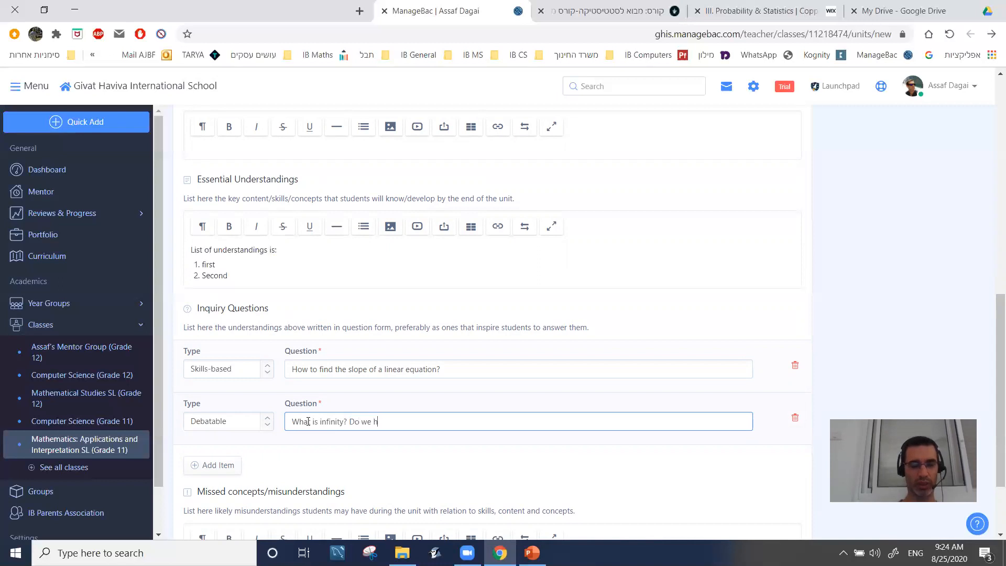
type("ave a final size")
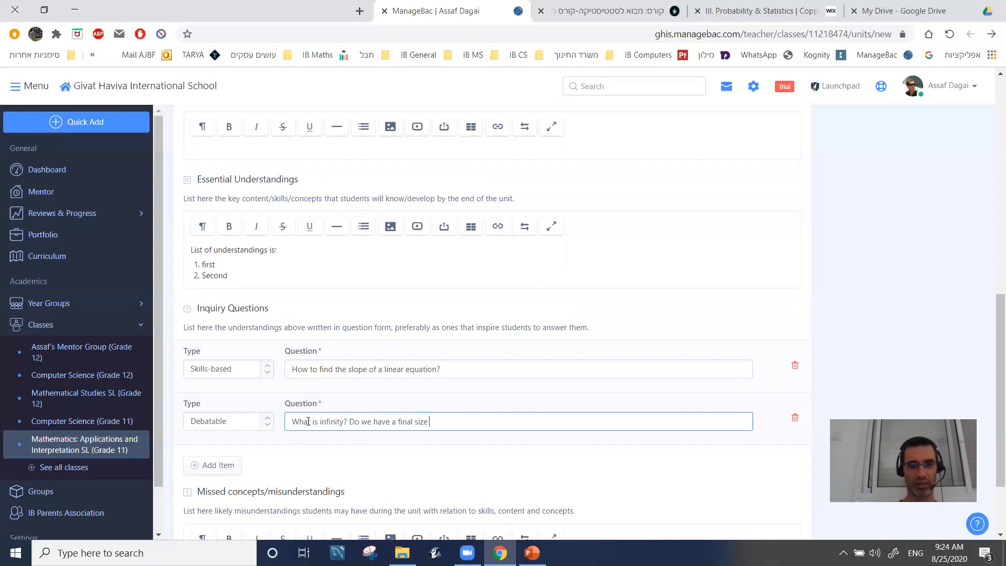
key("BackSpace")
key("BackSpace")
key("BackSpace")
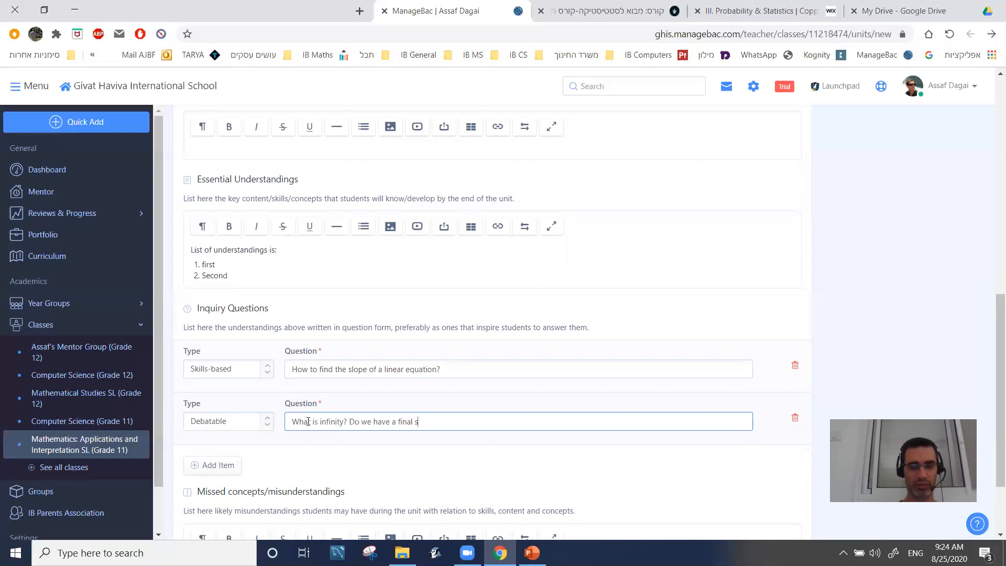
key("BackSpace")
type("list")
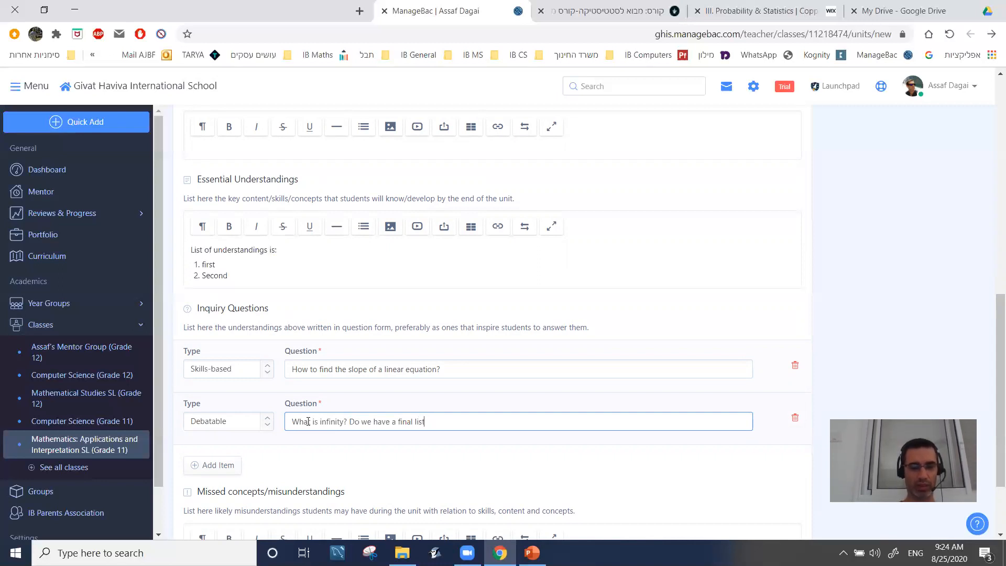
type(" of numbers?")
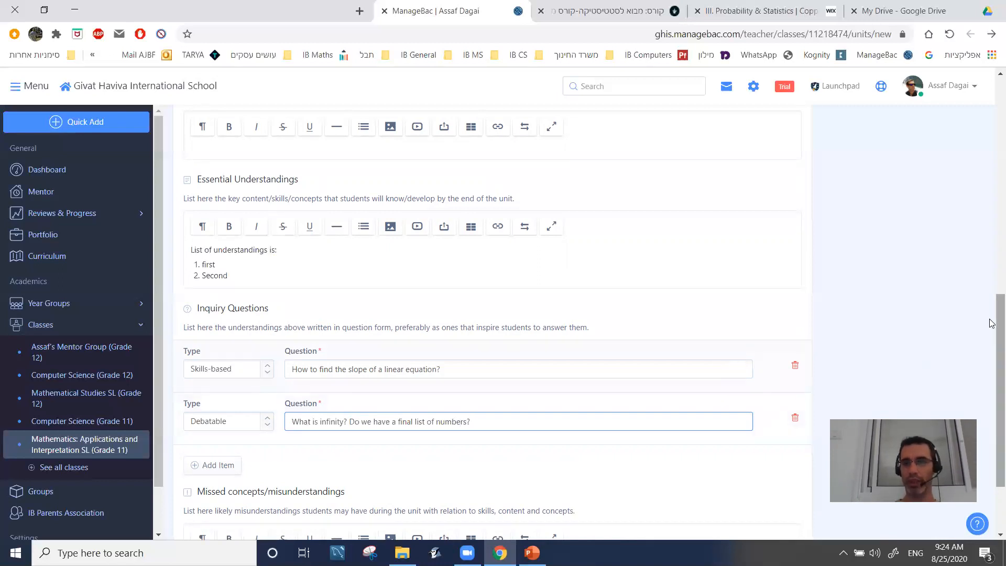
Enter "They usually miss the understanding of y intercept" under Missed concepts/misunderstandings.
scroll(991, 323, "down", 2)
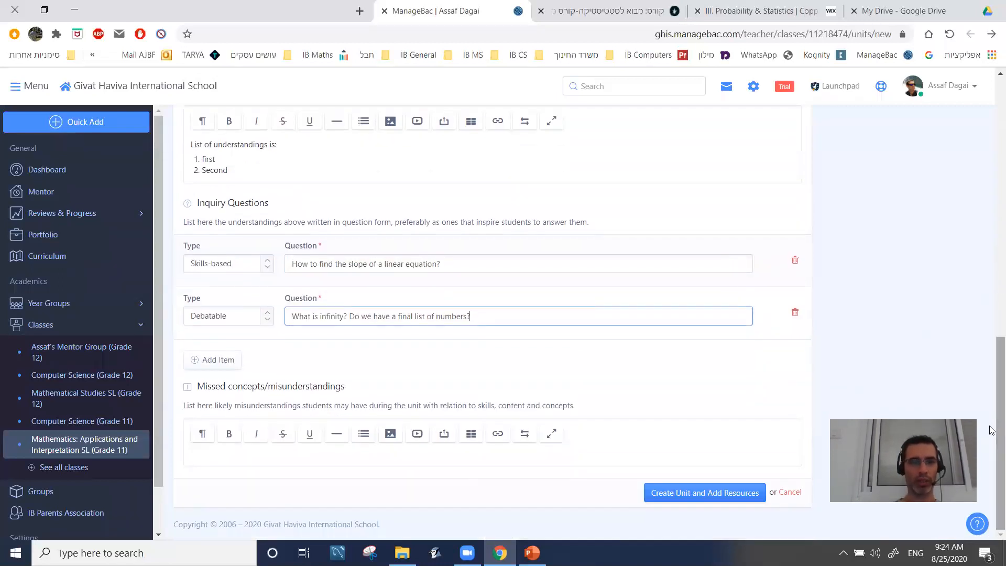
left_click(232, 454)
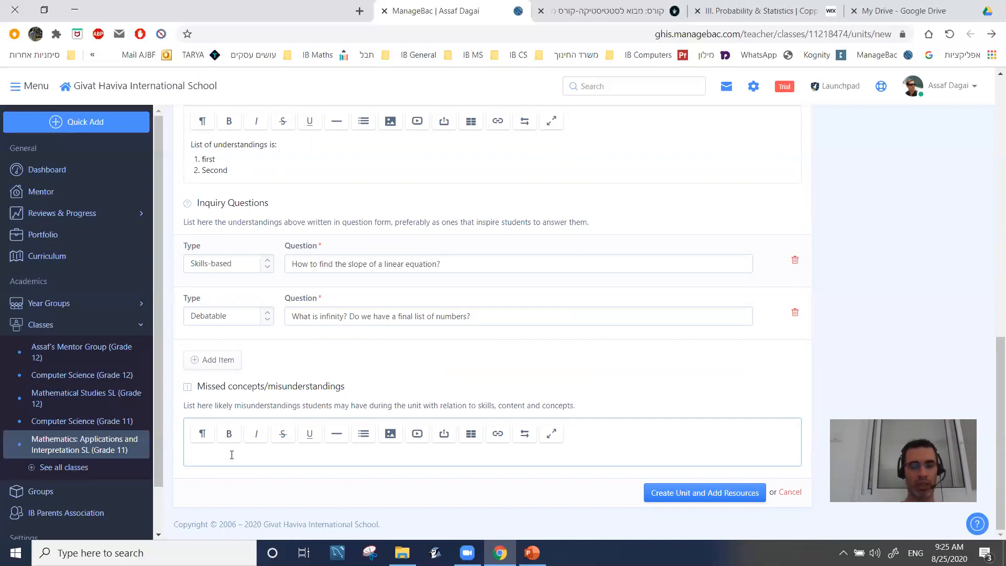
type("Usual")
key("BackSpace")
key("BackSpace")
key("BackSpace")
key("BackSpace")
key("BackSpace")
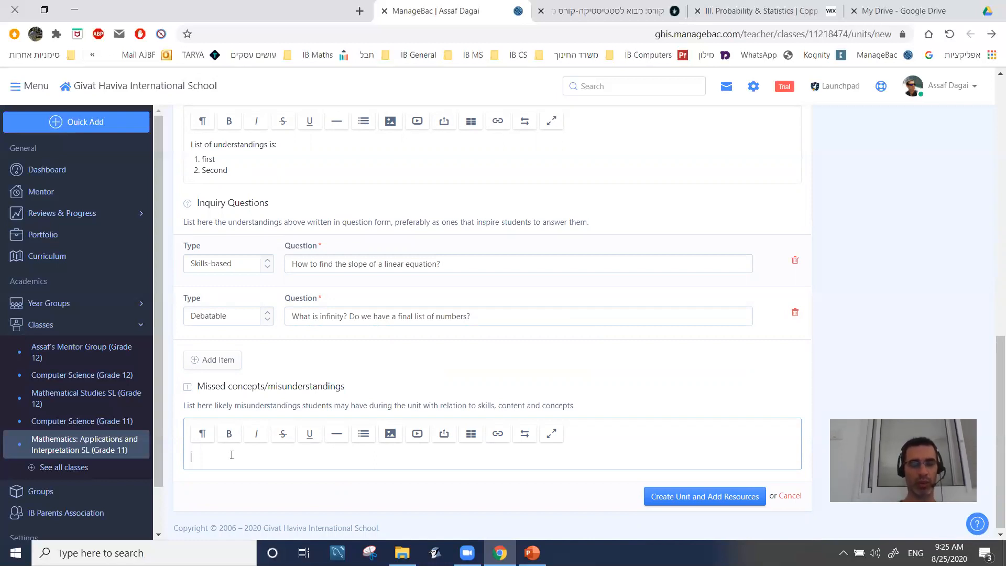
type("They")
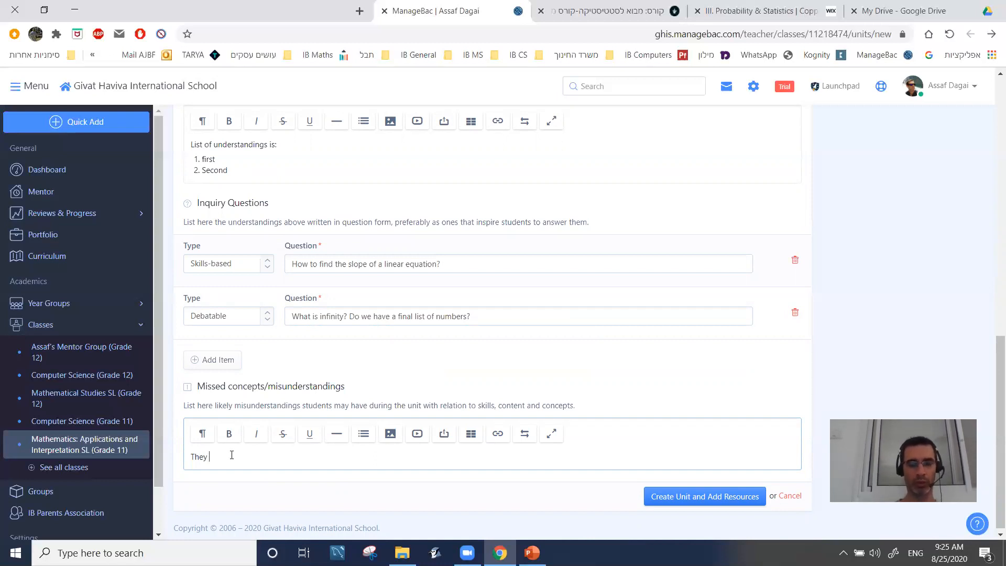
type(" usuall")
type("y miss")
type("ss")
type("the ")
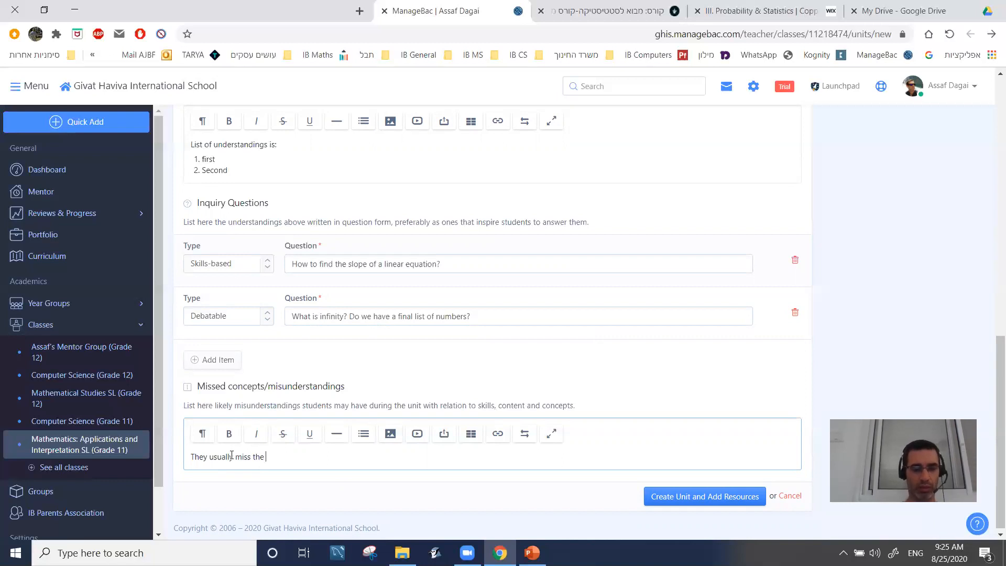
type("un")
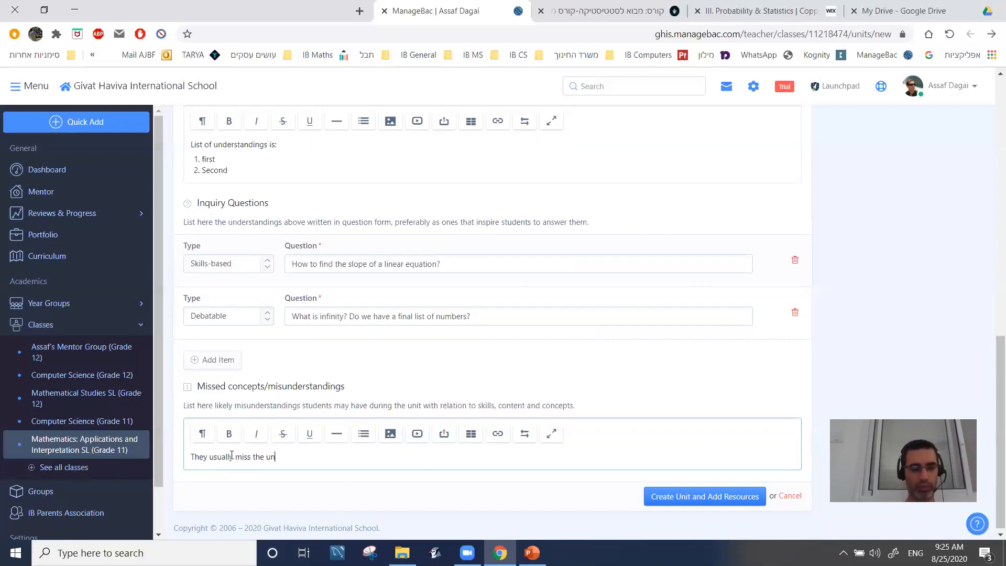
type("derstanding of")
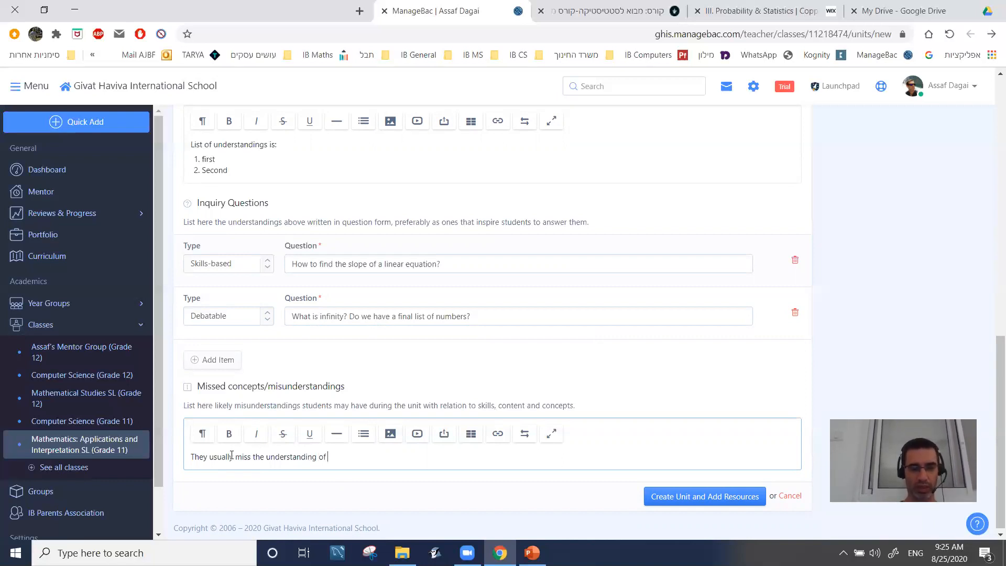
type("y intercept")
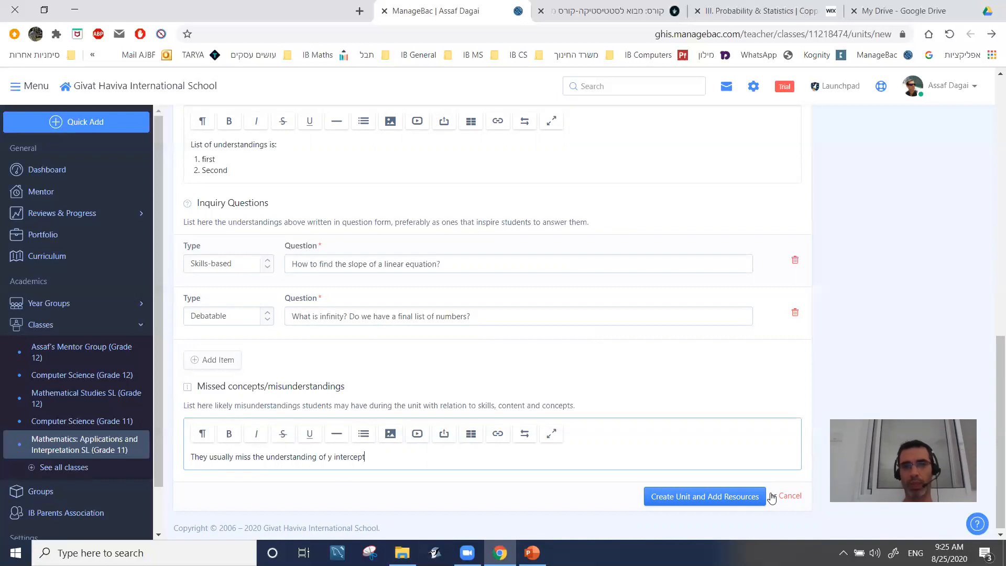
Create the unit and open its Planner.
left_click(704, 501)
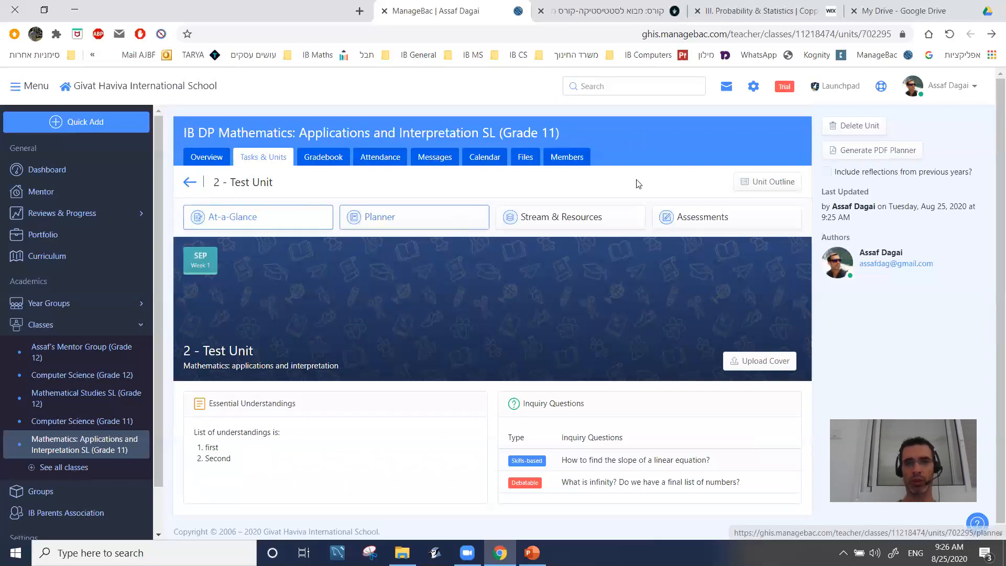
scroll(991, 167, "down", 1)
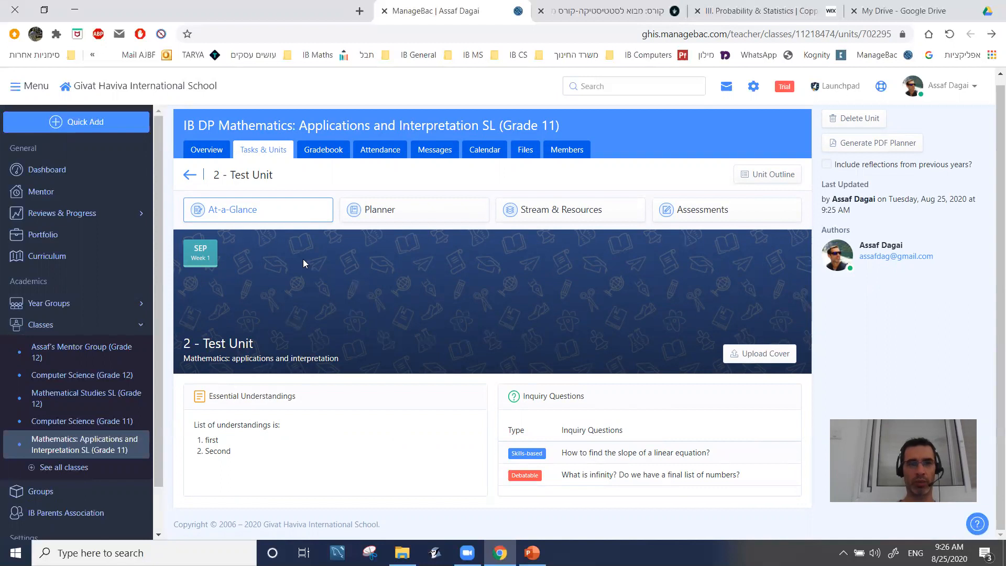
left_click(394, 215)
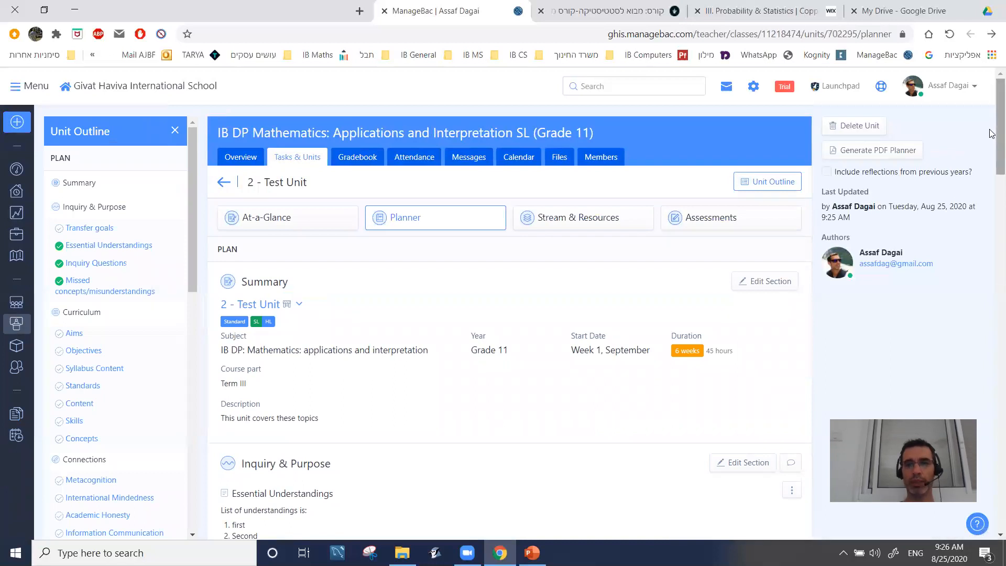
Select two unit aims: "Communicate mathematics clearly, concisely and confidently in a variety of contexts" and "Appreciate how developments in technology and mathematics influence each other".
scroll(984, 139, "down", 2)
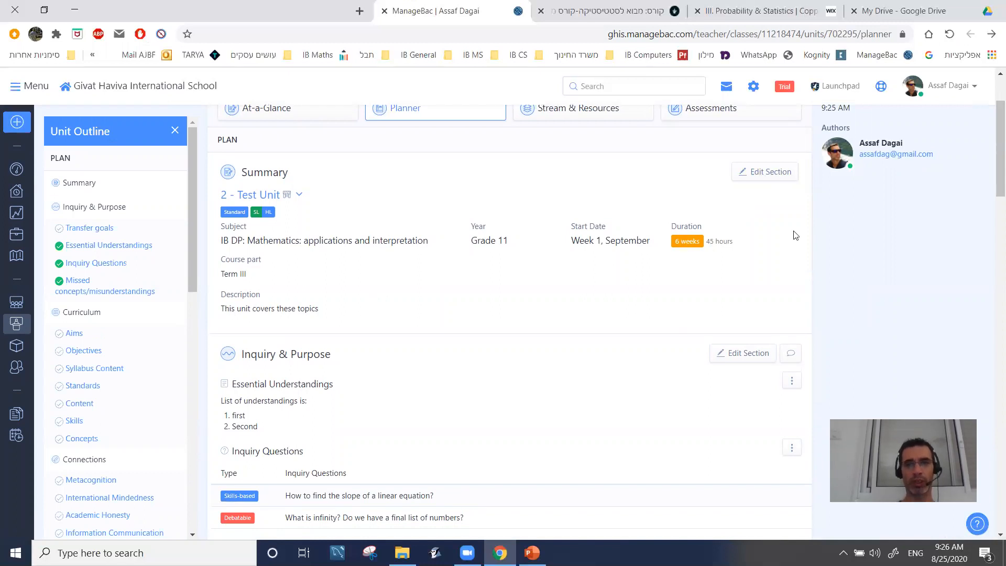
scroll(991, 133, "down", 3)
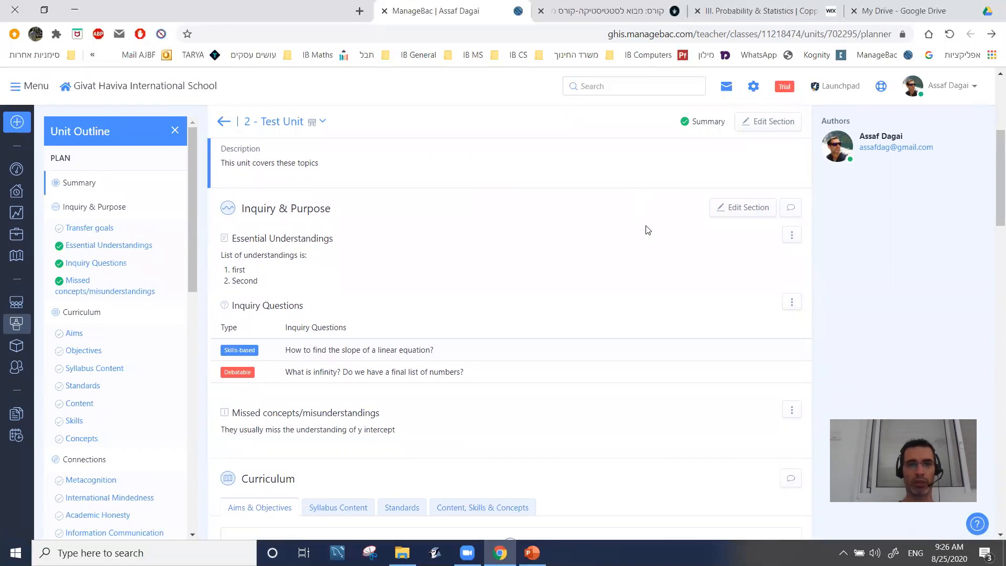
left_click_drag(991, 189, 992, 247)
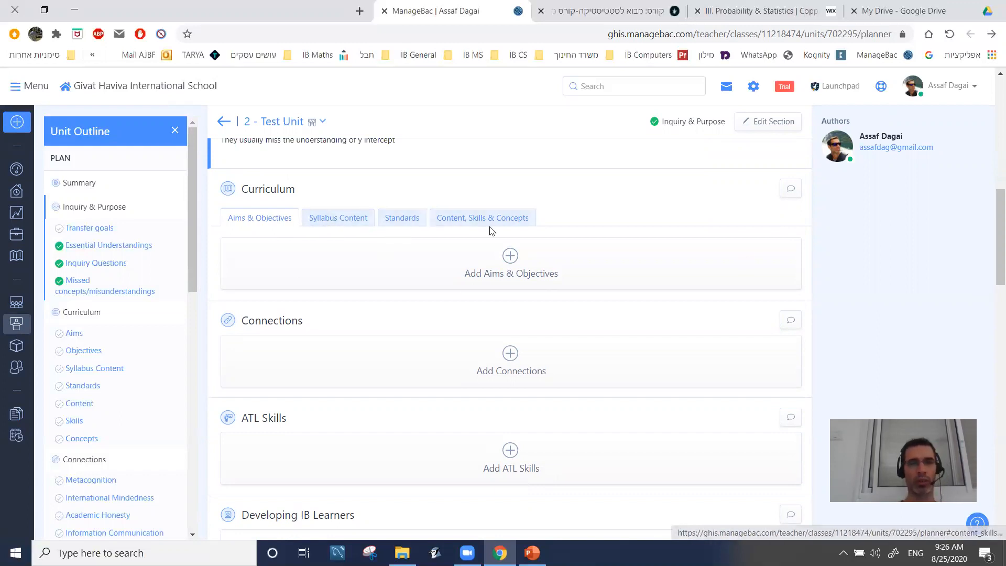
left_click(511, 256)
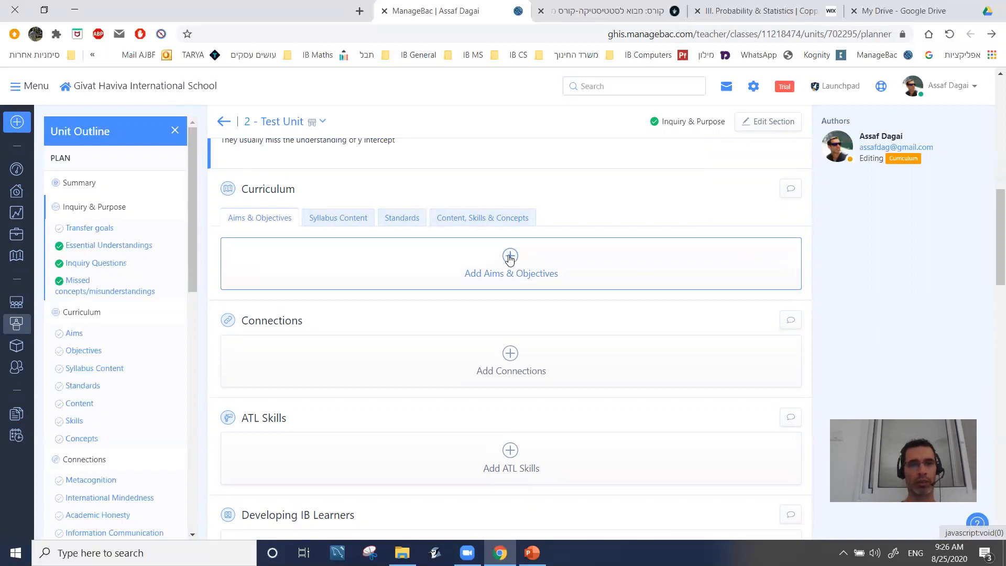
left_click(509, 258)
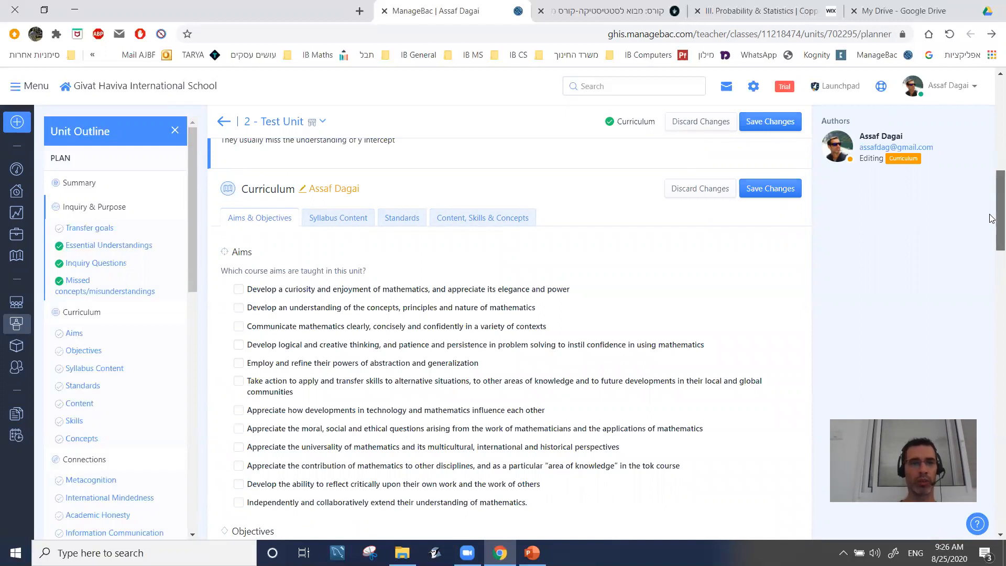
left_click_drag(991, 215, 991, 235)
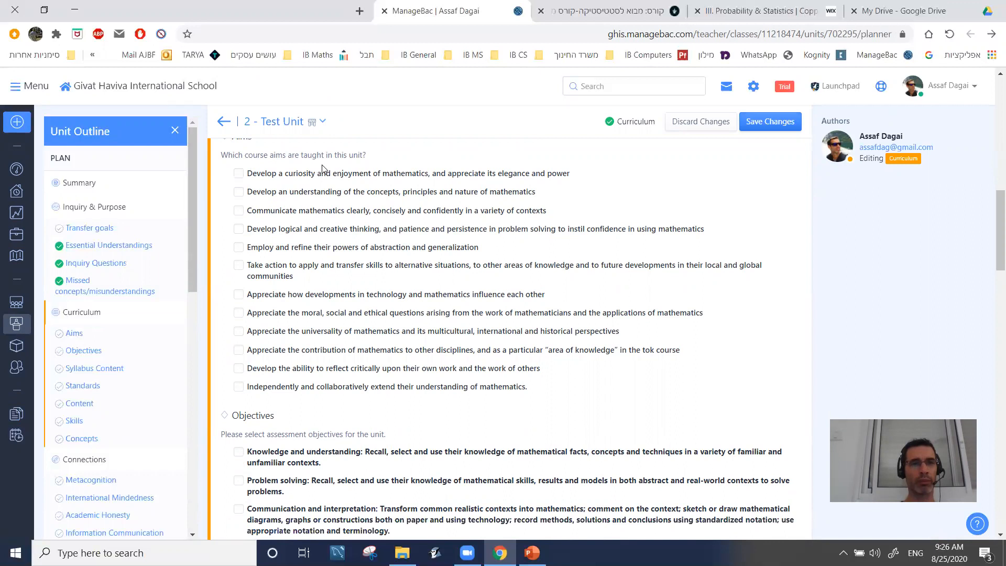
left_click(239, 210)
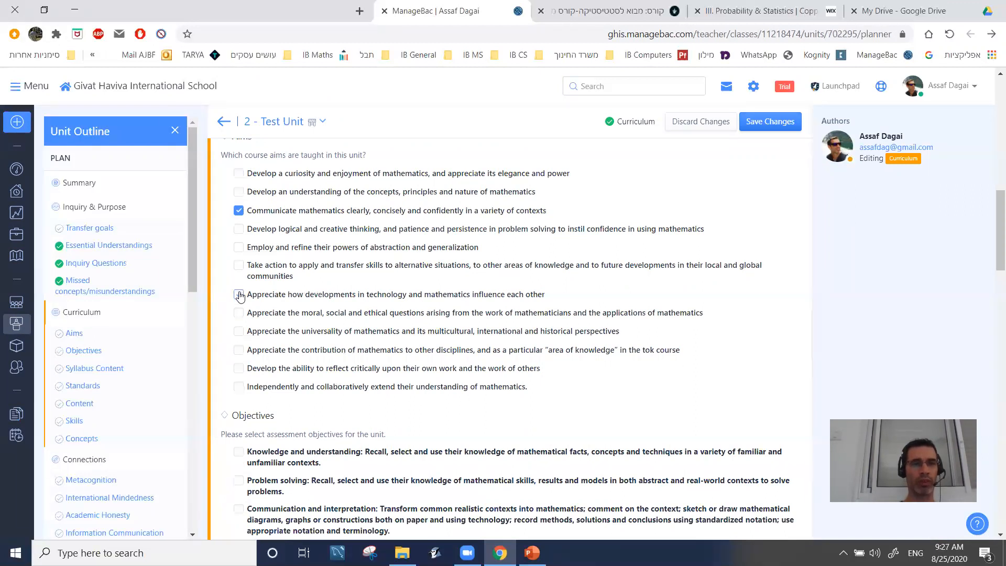
left_click(239, 294)
Select the Knowledge and understanding, Problem solving and Inquiry approaches objectives, and save the Curriculum section.
left_click_drag(991, 235, 990, 261)
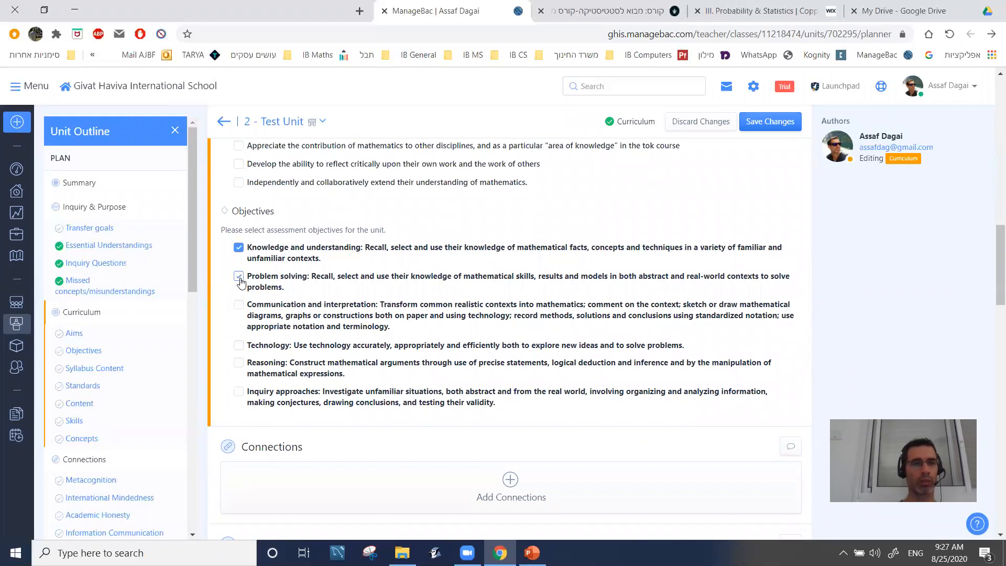
left_click(238, 391)
left_click_drag(993, 289, 984, 228)
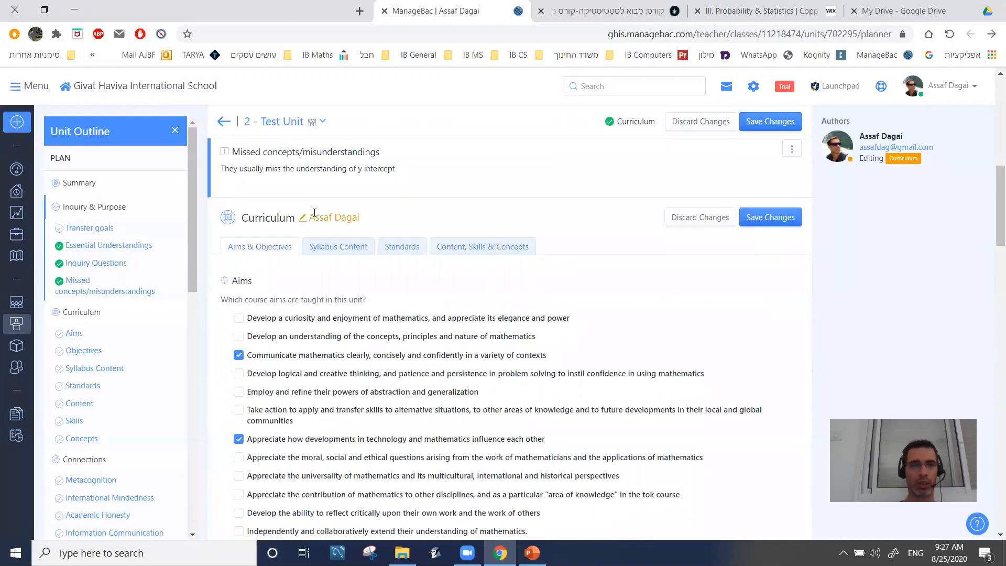
left_click(771, 219)
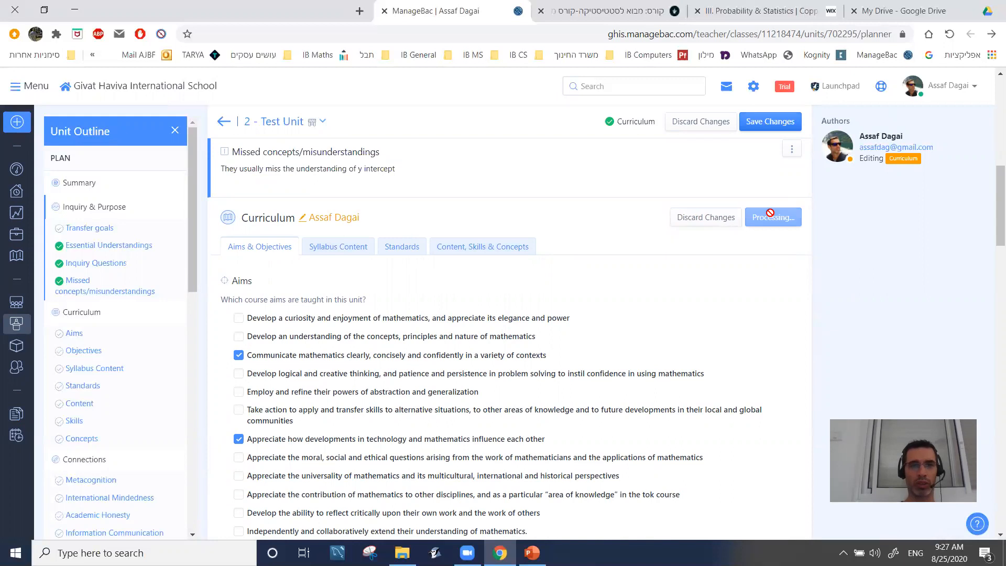
Start adding Syllabus Content to the Curriculum section and expand Topic 1: Number and algebra.
left_click(360, 250)
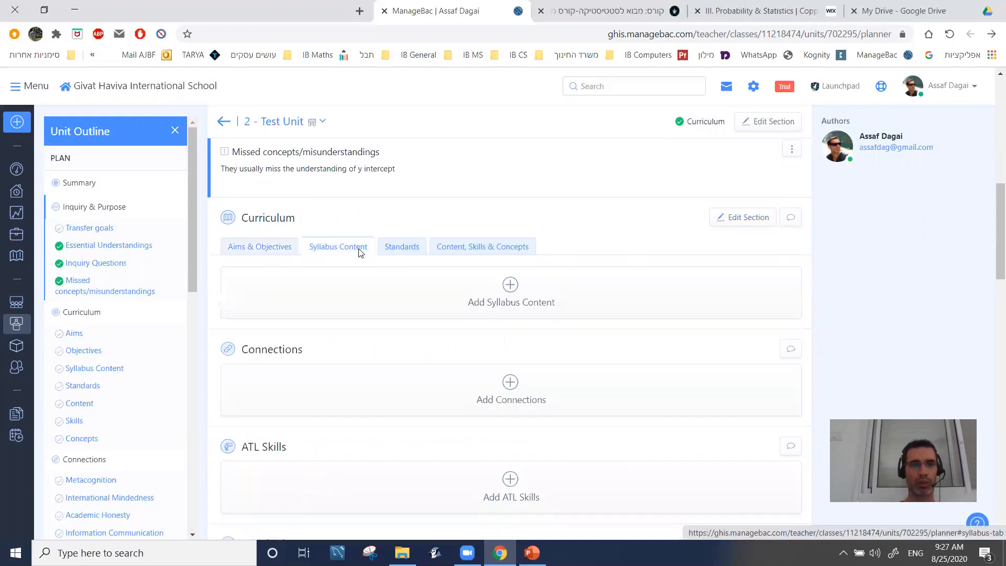
left_click(513, 286)
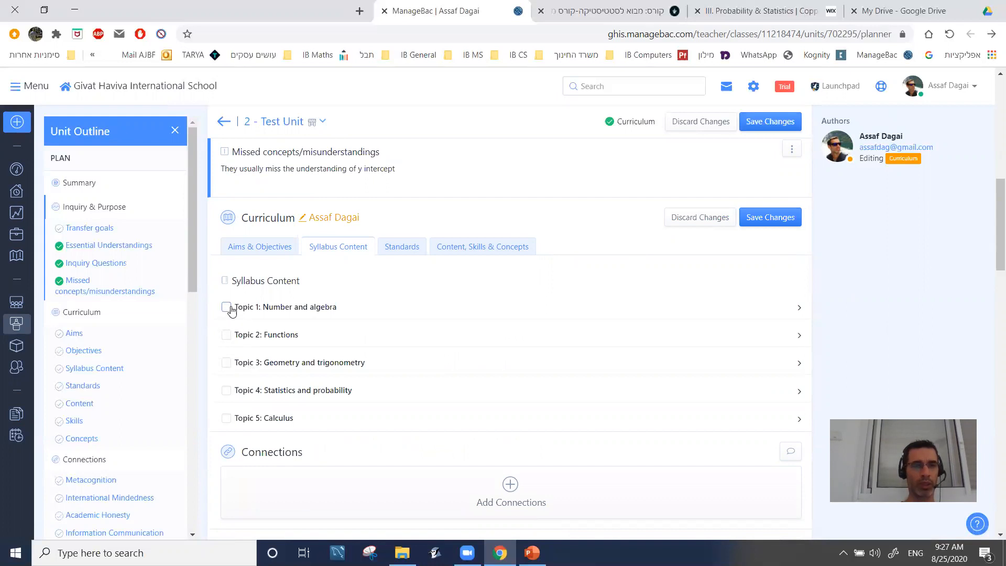
left_click(255, 312)
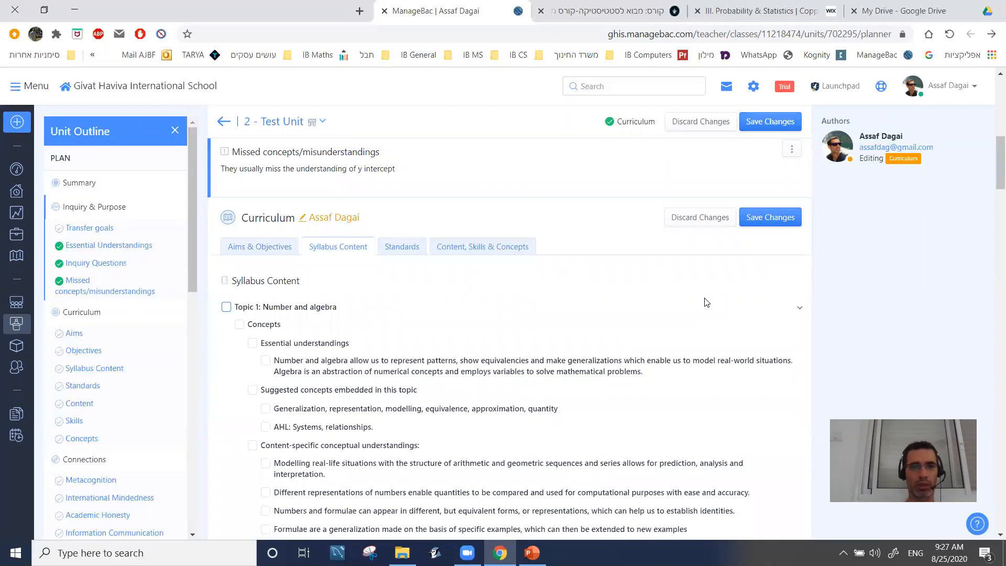
left_click(227, 307)
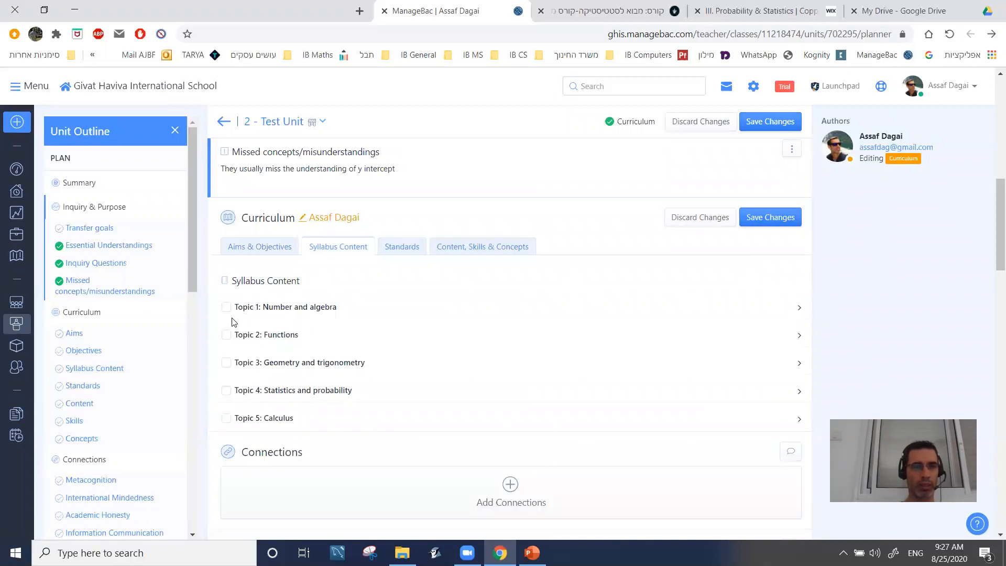
left_click(800, 314)
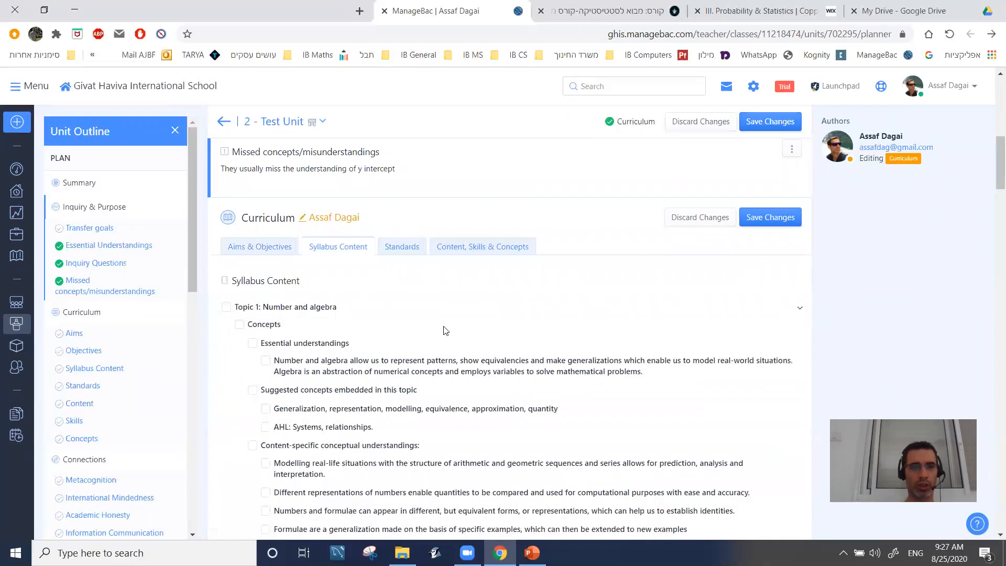
left_click(265, 360)
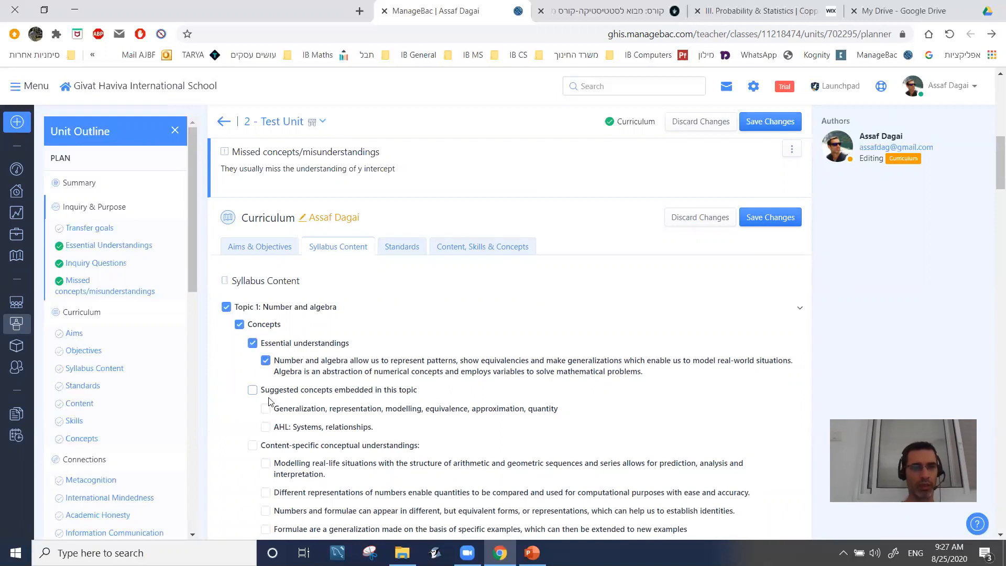
left_click(254, 391)
left_click(252, 446)
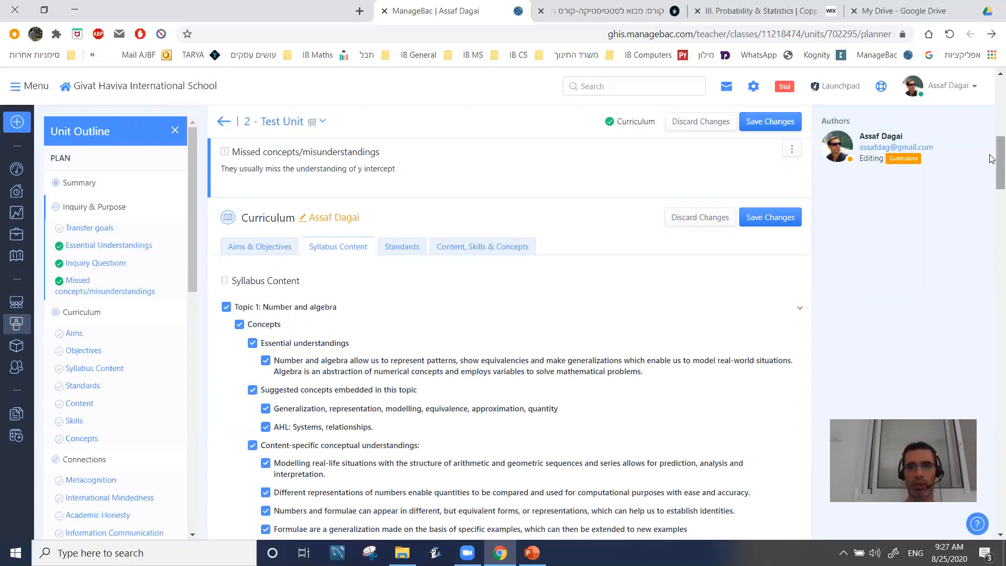
scroll(992, 166, "down", 5)
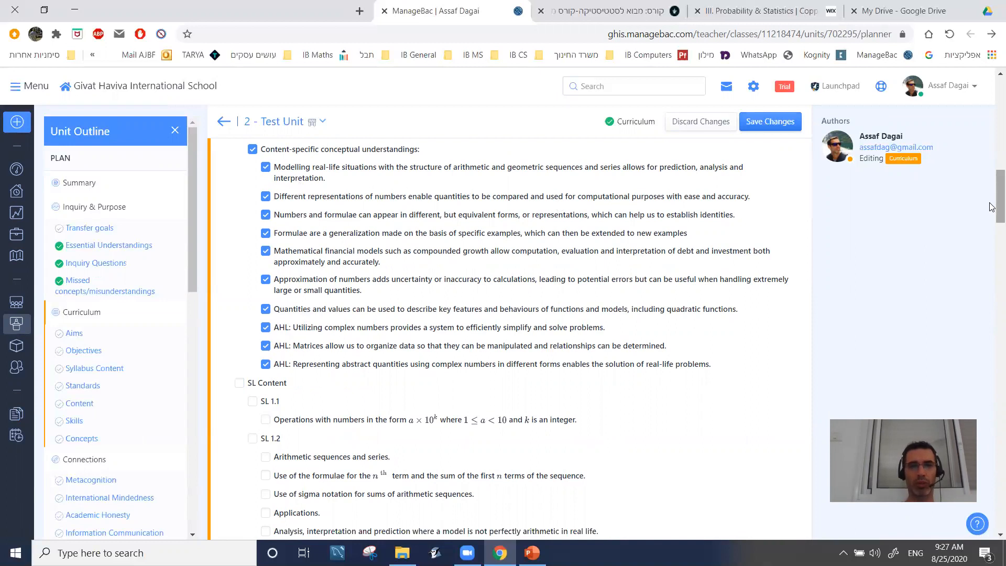
scroll(991, 207, "up", 3)
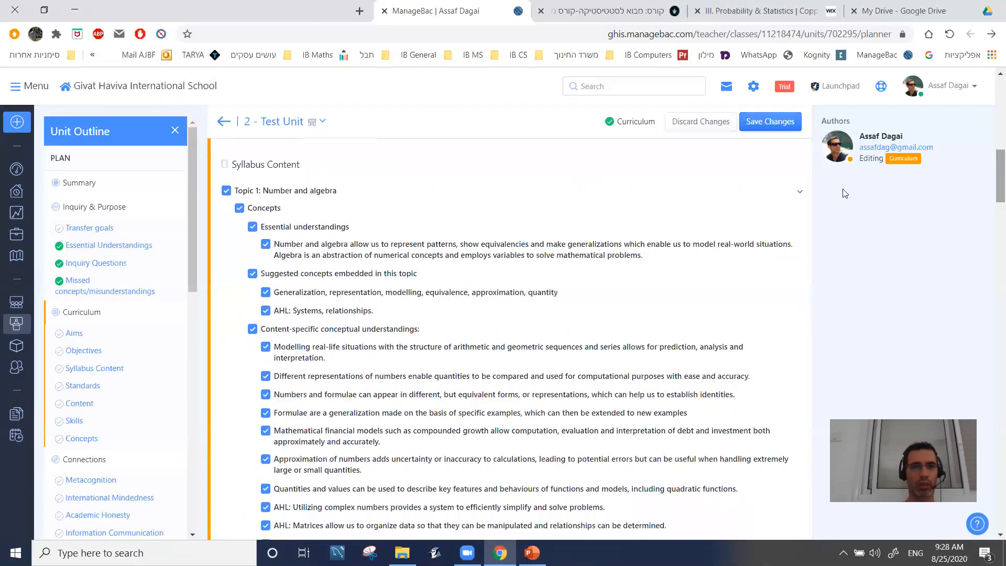
left_click(242, 209)
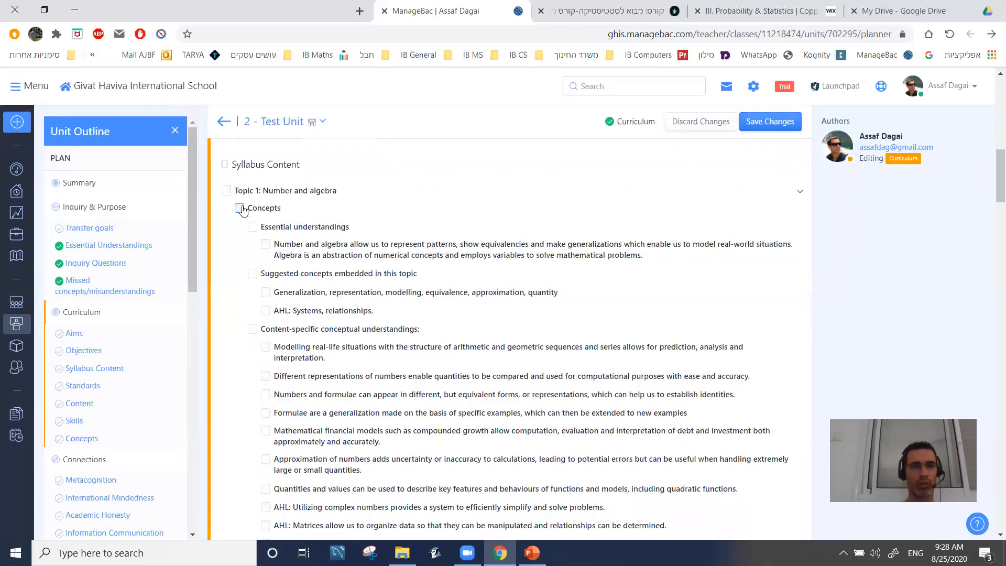
Select the SL 1.1 operations item, the SL 1.2 arithmetic sequences and analysis items and the SL 1.3 geometric sequences item, and save the syllabus content.
scroll(992, 215, "down", 6)
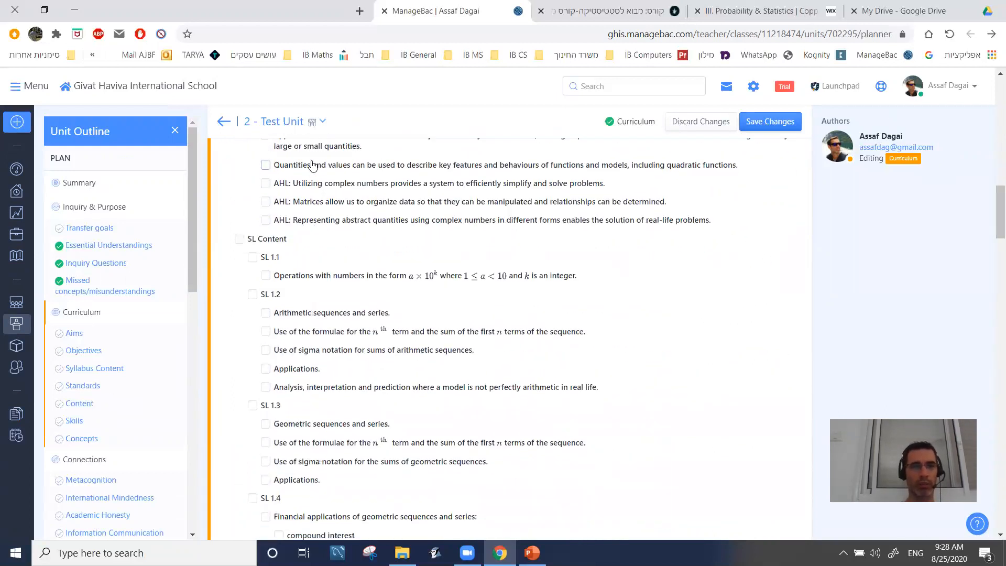
left_click(266, 276)
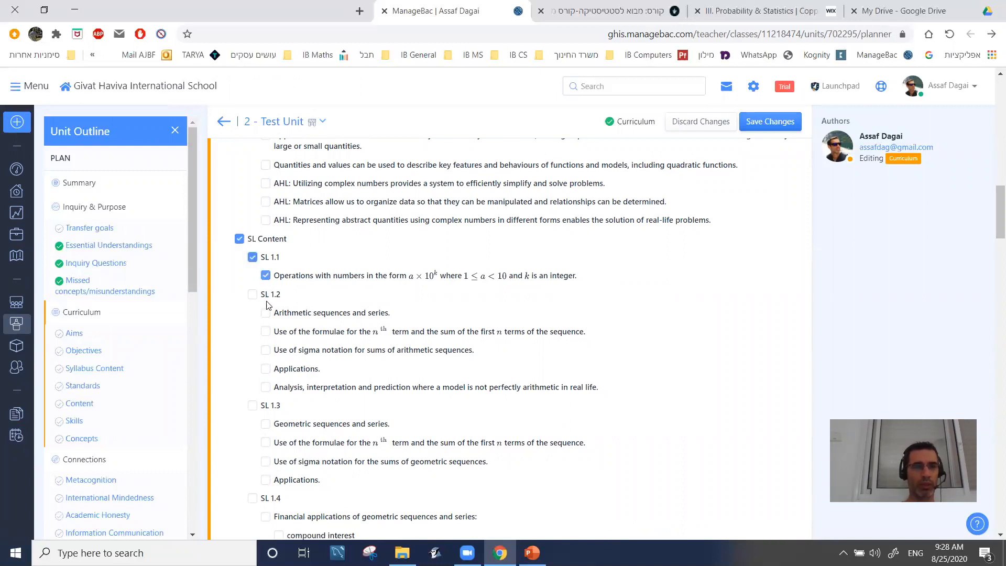
left_click(266, 314)
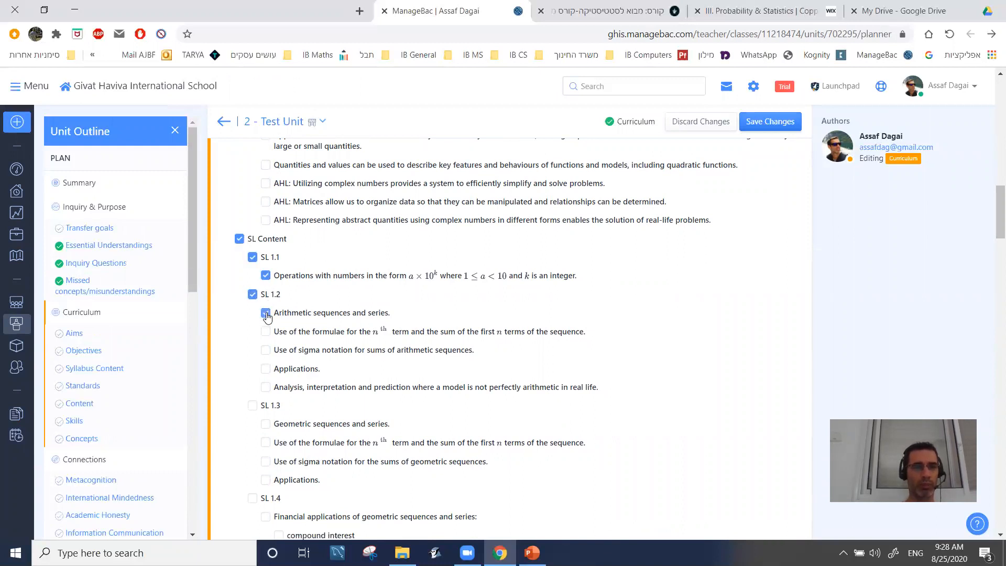
left_click(267, 388)
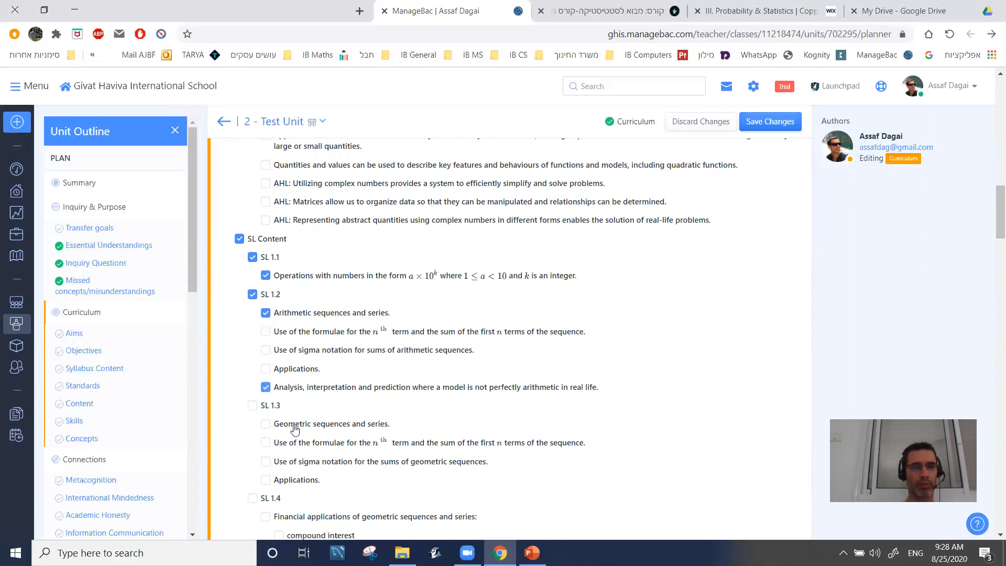
left_click(266, 424)
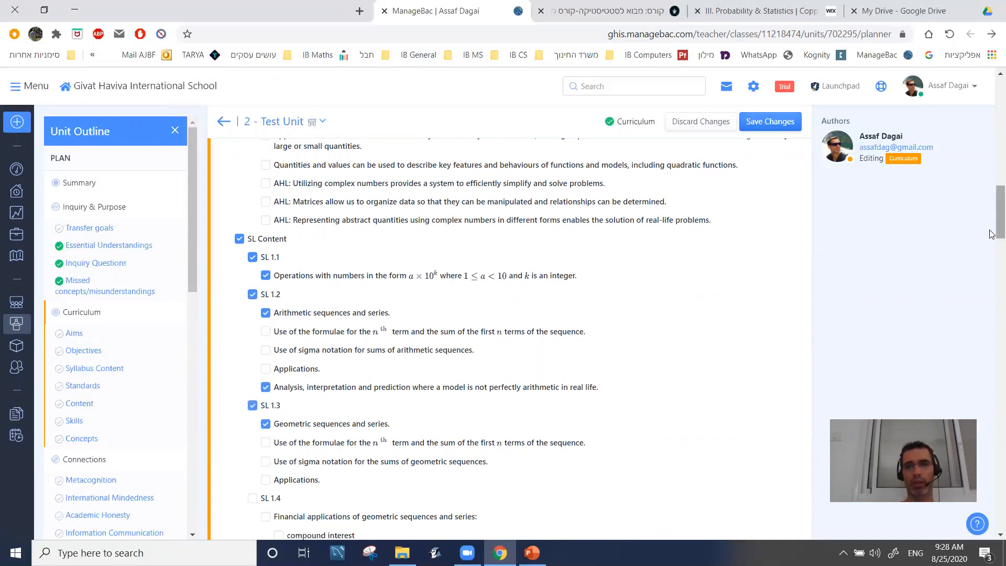
left_click_drag(991, 224, 991, 230)
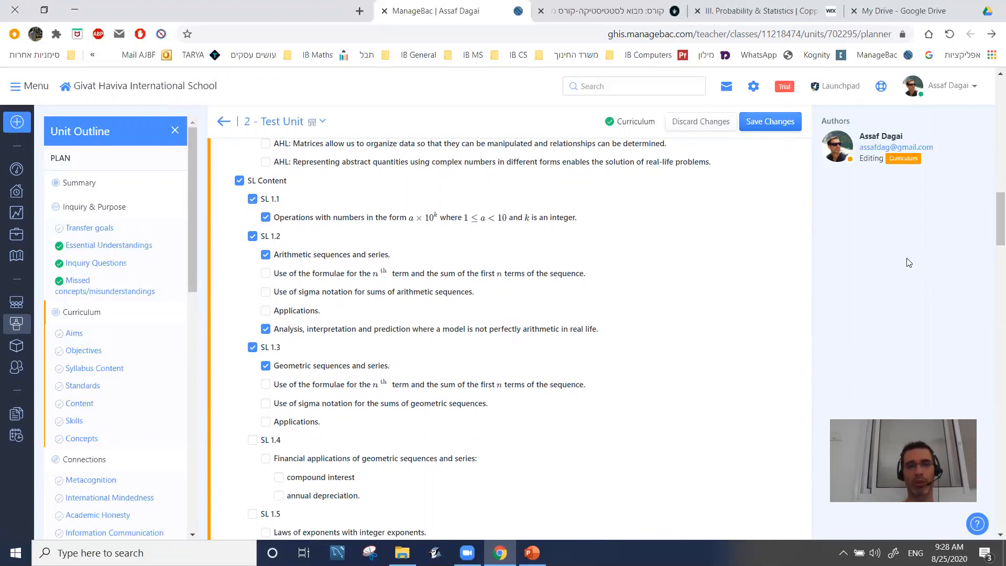
left_click_drag(997, 234, 968, 169)
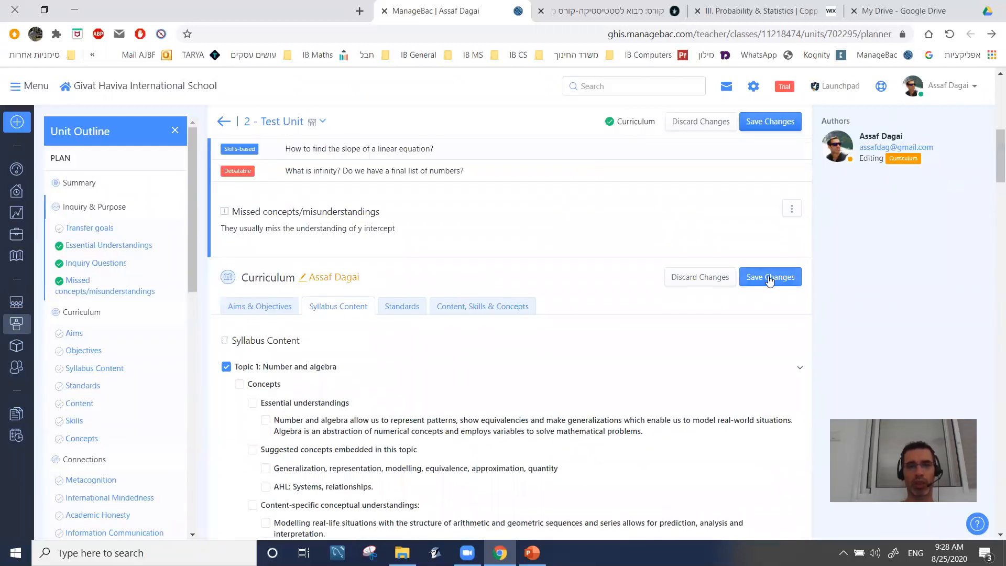
left_click(767, 276)
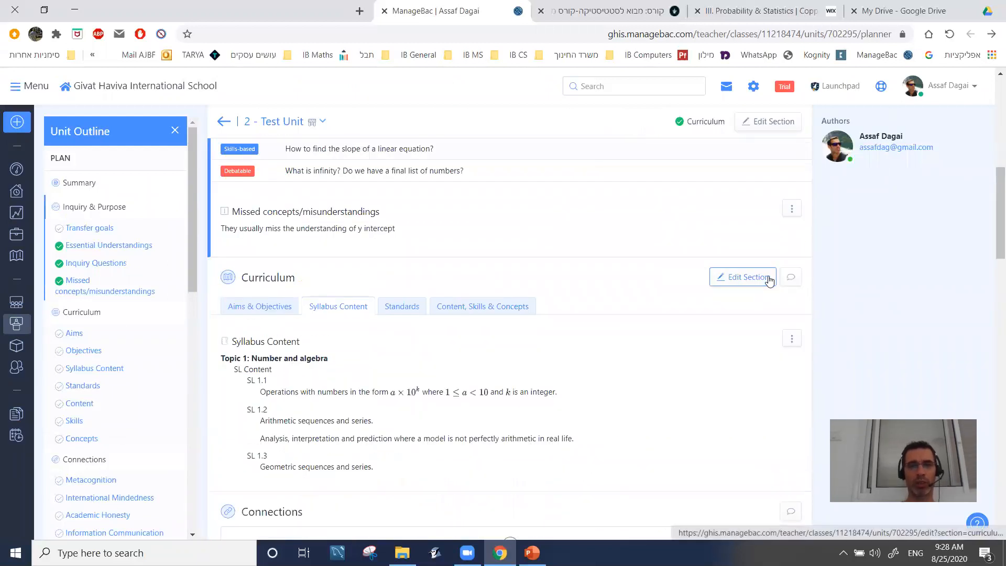
Start adding Standards to the Curriculum section, view the unit's standards configuration and return to the planner.
left_click(404, 314)
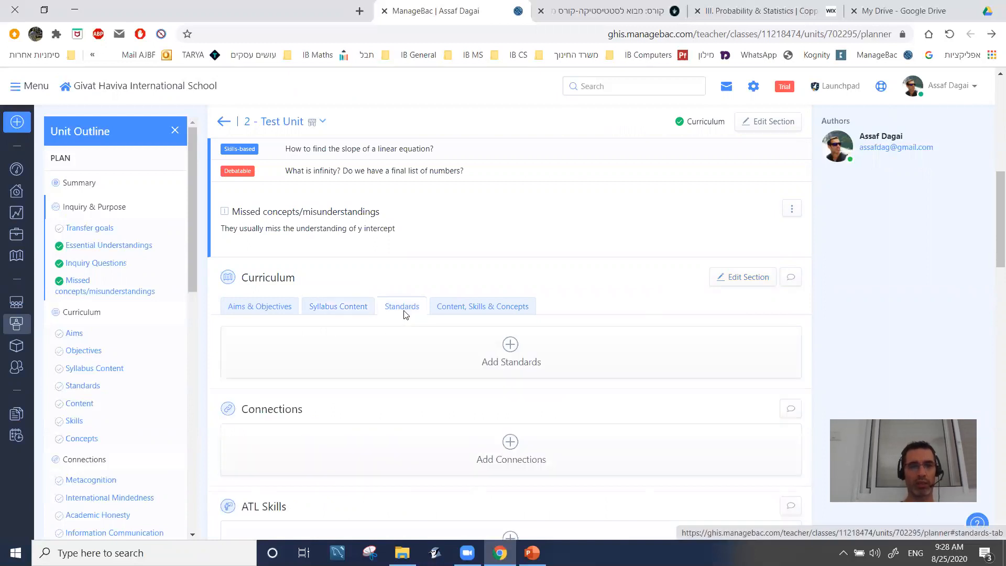
left_click(511, 356)
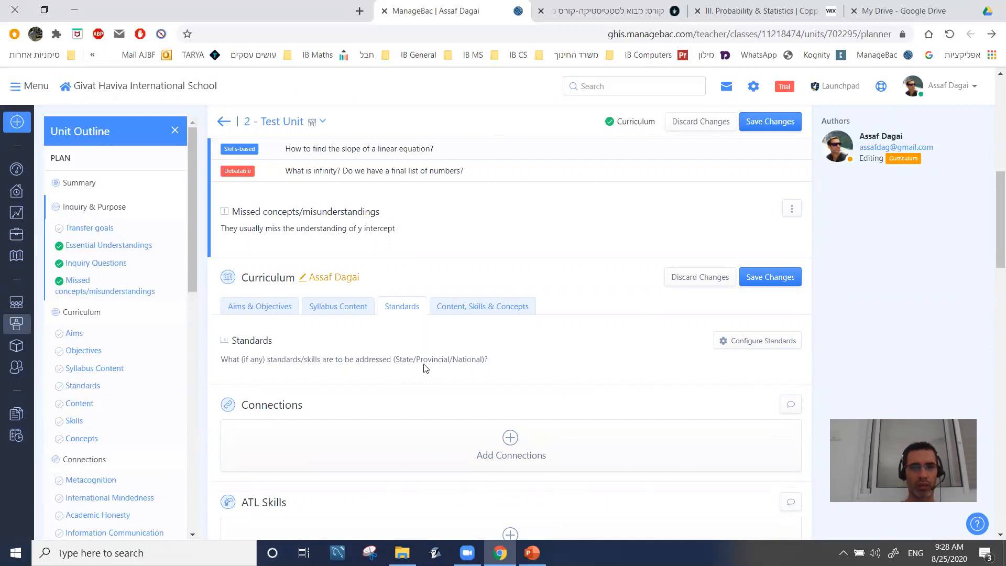
left_click(750, 346)
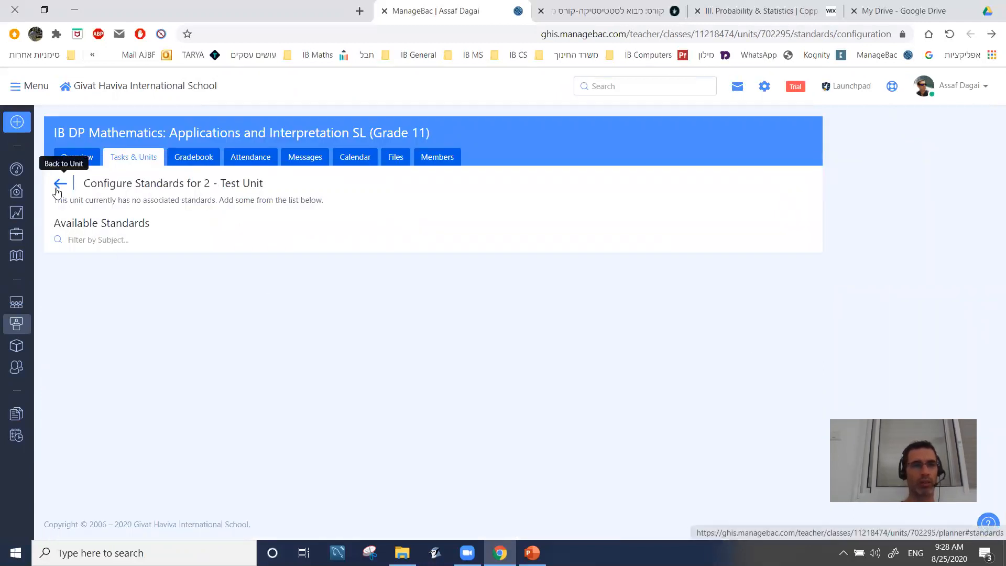
left_click(58, 184)
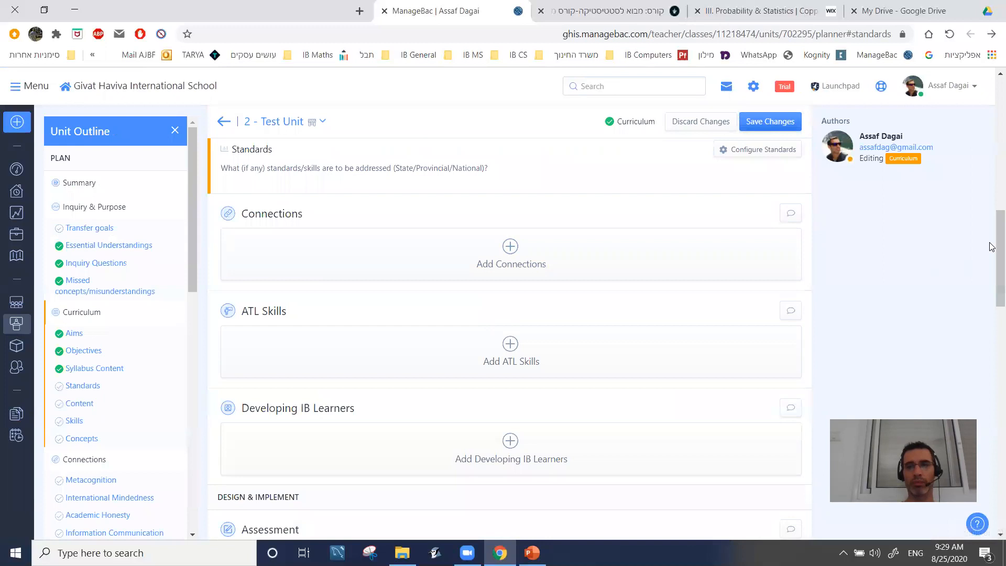
Open the Content, Skills & Concepts part of the Curriculum section and review its Content, Skills and Concepts fields.
left_click_drag(991, 246, 992, 210)
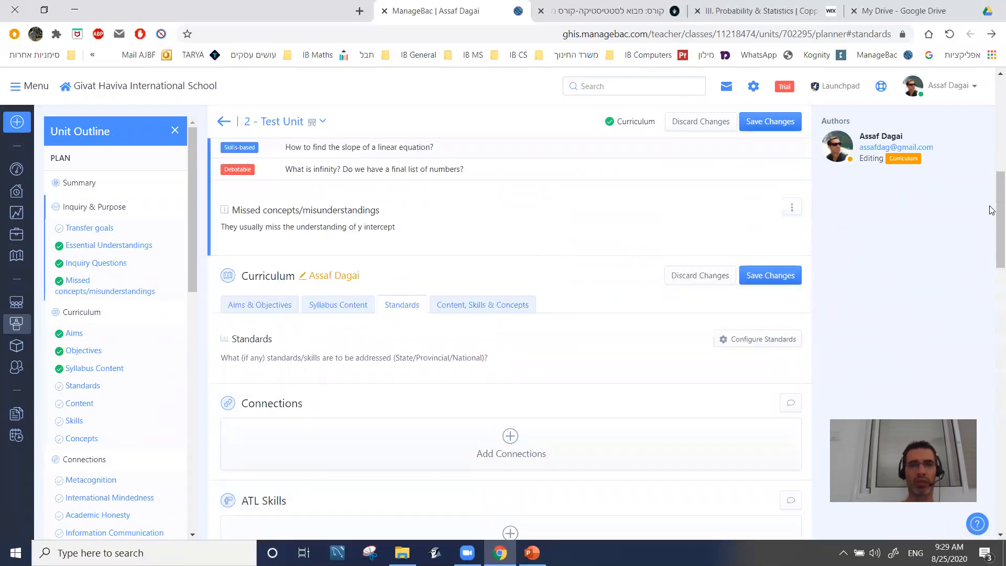
left_click(482, 308)
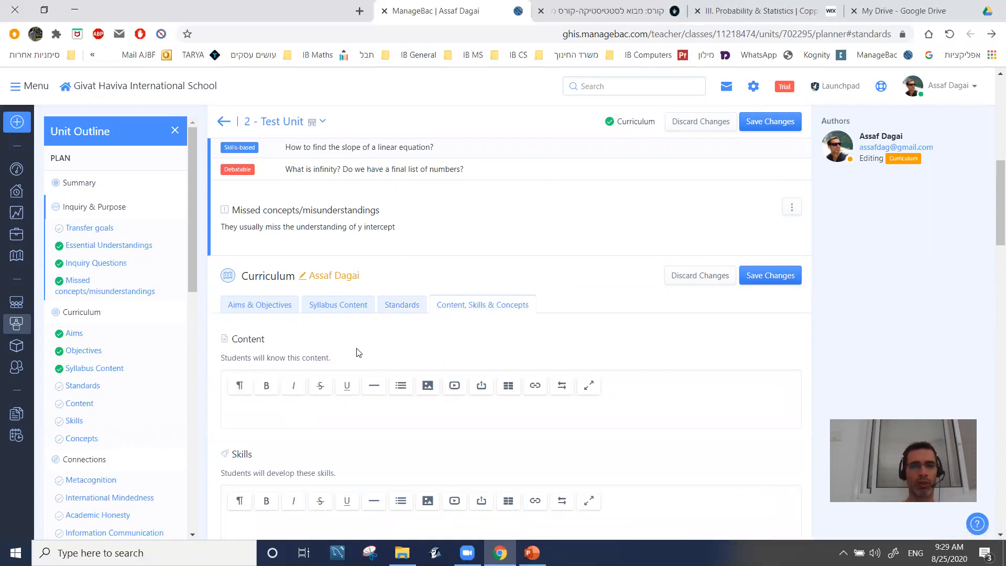
left_click(243, 407)
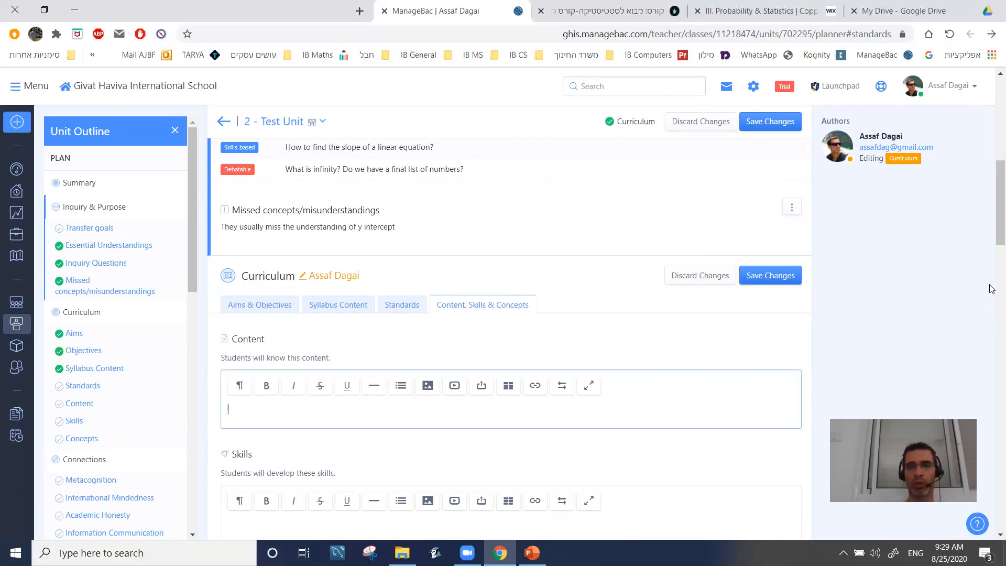
left_click_drag(992, 222, 992, 264)
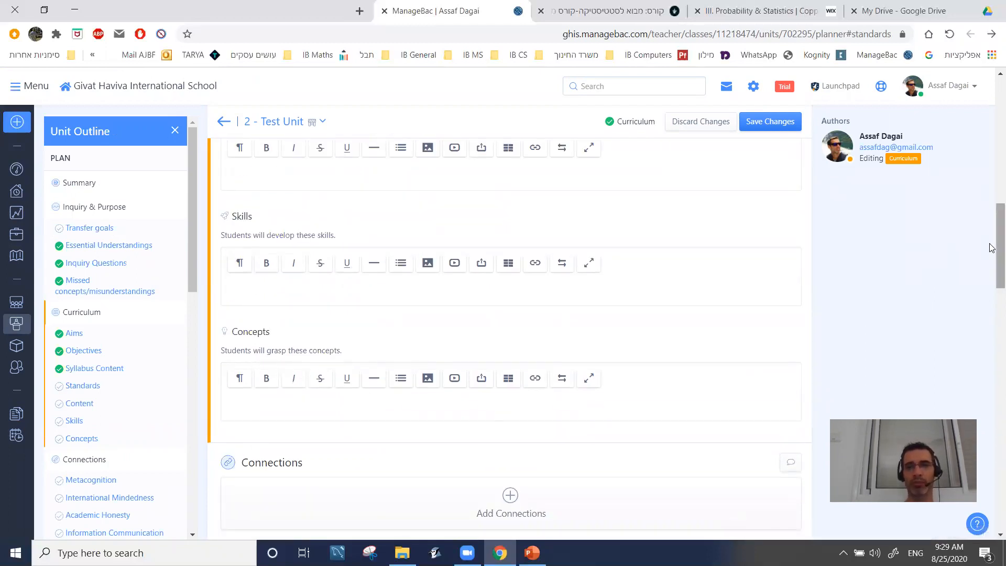
mouse_move(991, 247)
left_mouse_down()
mouse_move(991, 276)
mouse_move(989, 194)
mouse_move(991, 240)
left_mouse_up()
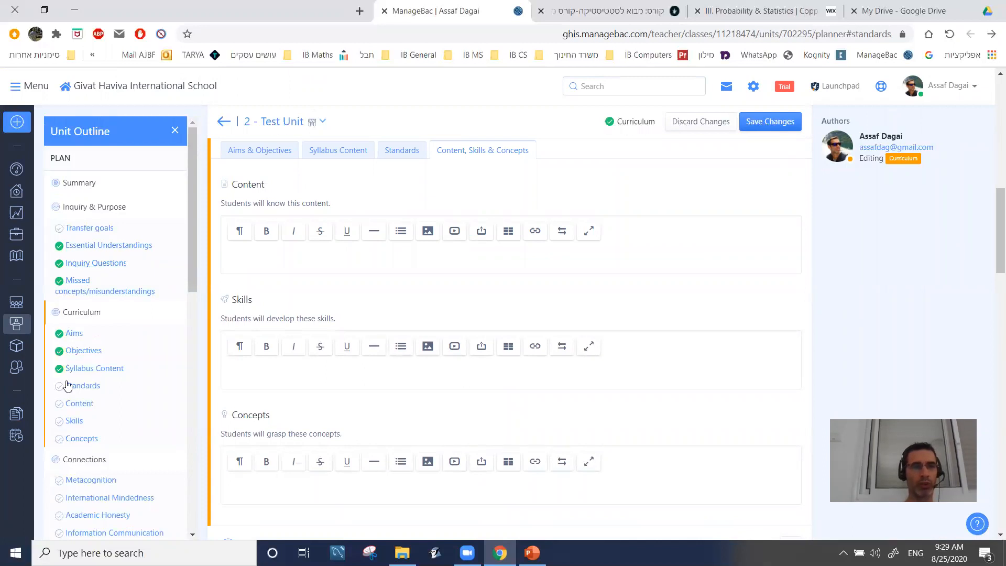
Hide and redisplay the Unit Outline of the test unit twice.
left_click_drag(991, 246, 990, 137)
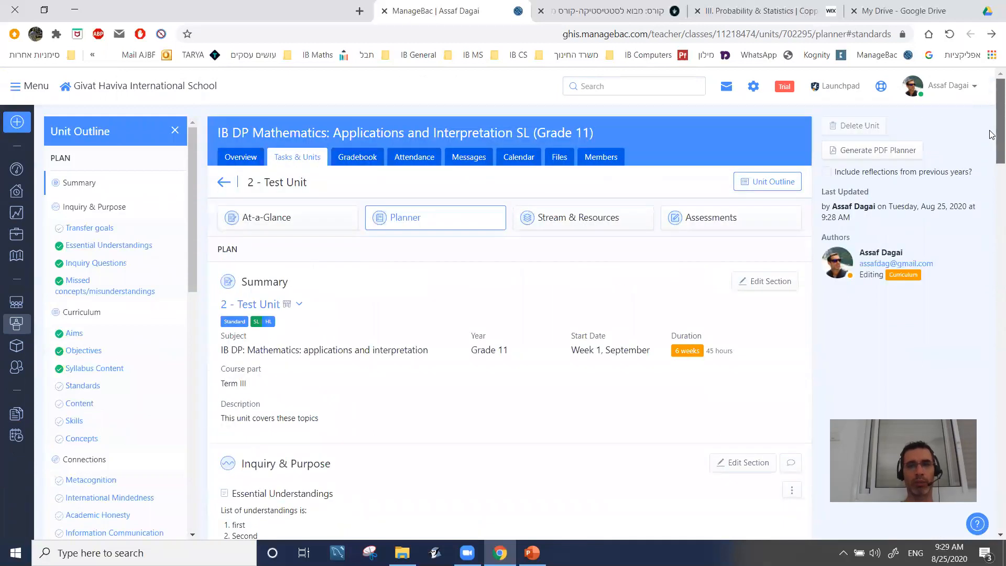
left_click(764, 183)
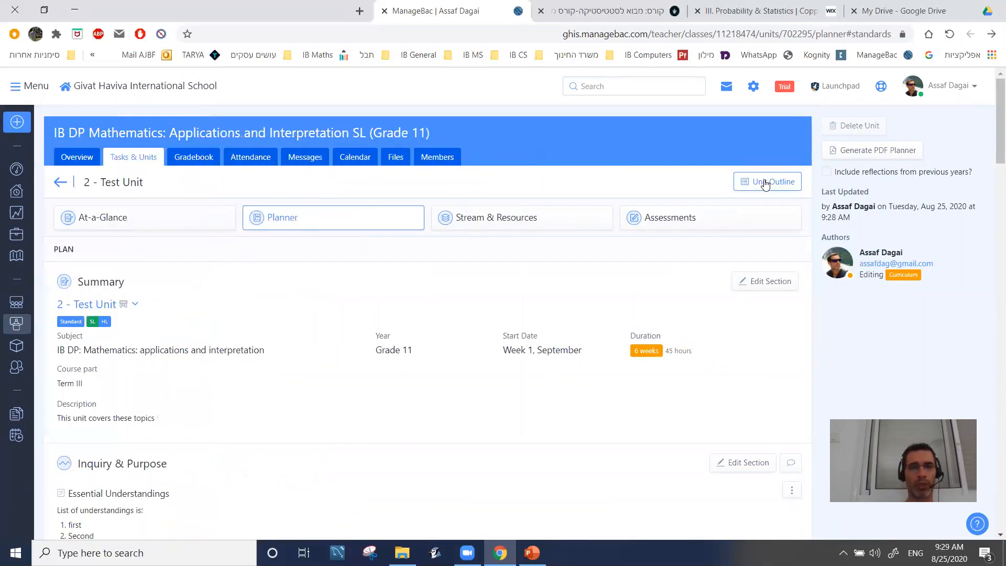
left_click(765, 182)
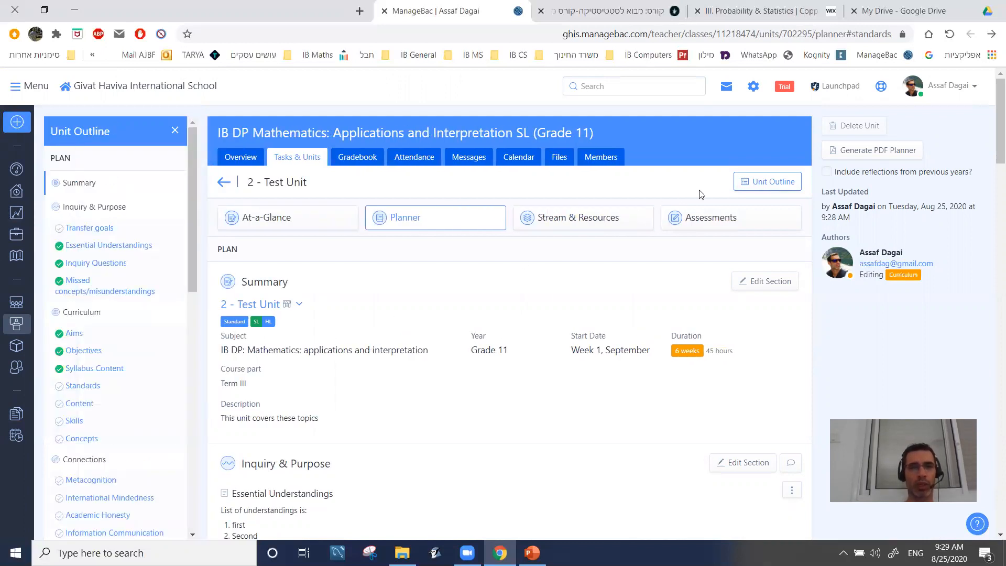
left_click(758, 183)
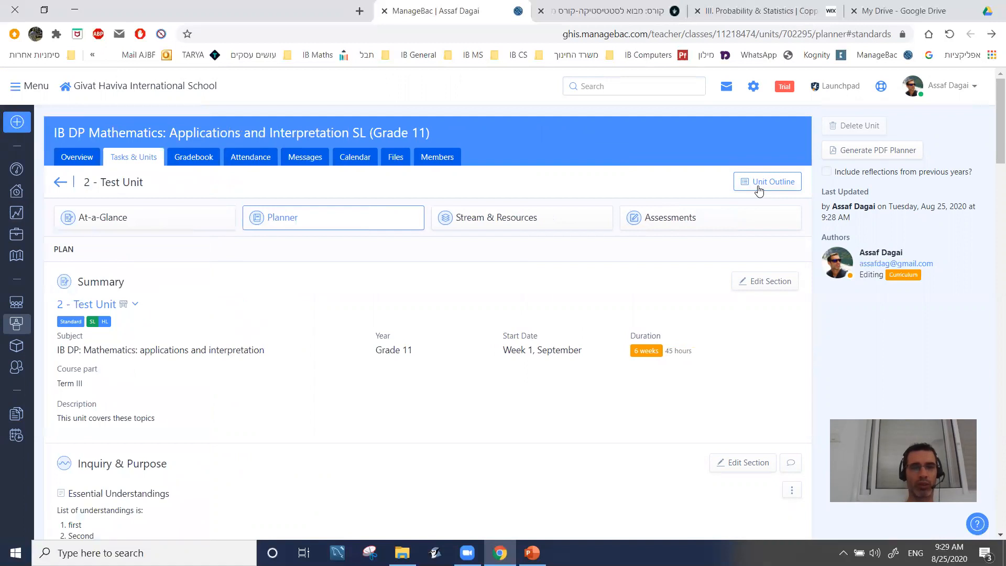
left_click(758, 183)
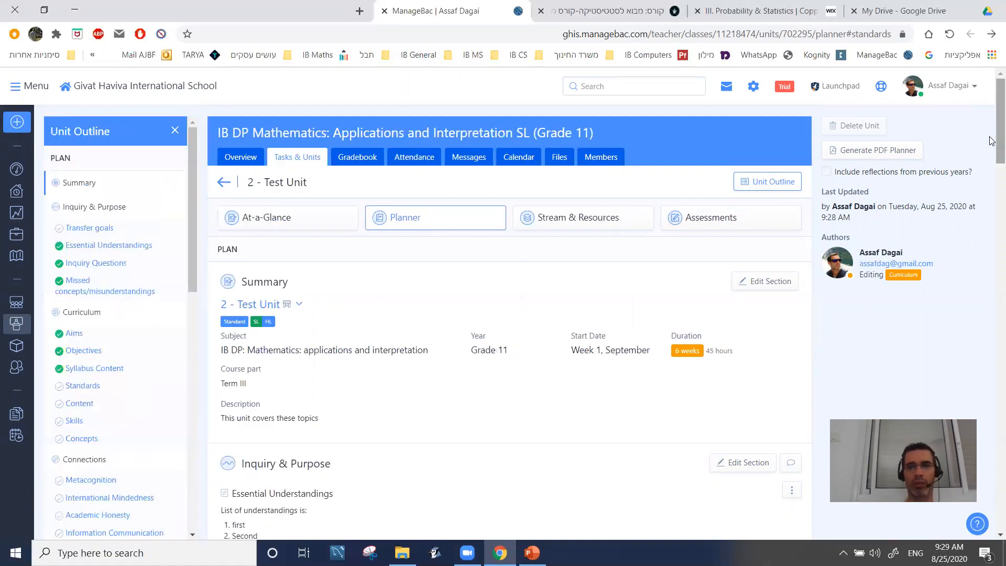
Open the Connections section for editing and review its fields, the Unit Outline entries and the remaining planner sections.
left_click_drag(990, 140, 990, 293)
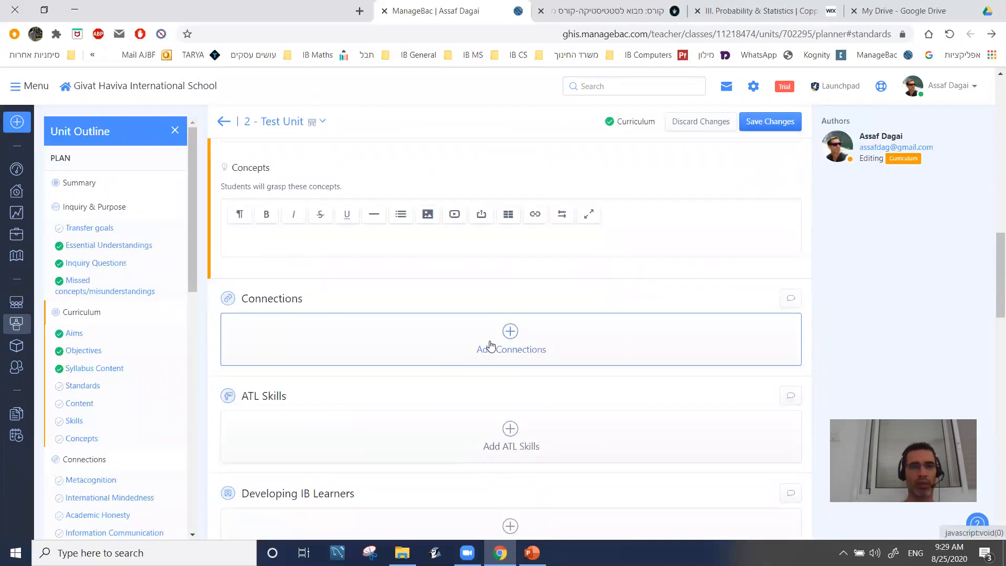
left_click(497, 344)
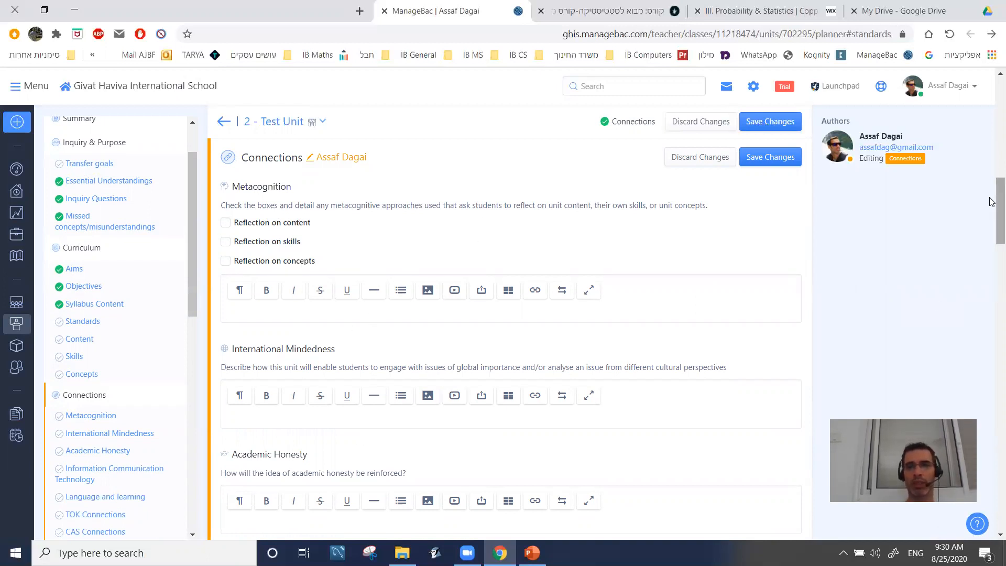
left_click_drag(991, 201, 992, 266)
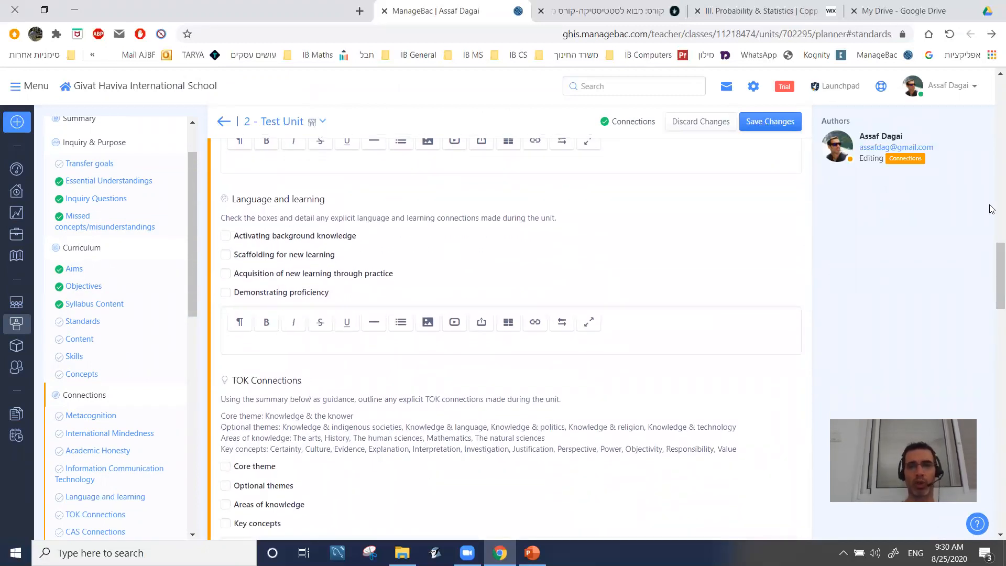
left_click_drag(992, 256, 991, 336)
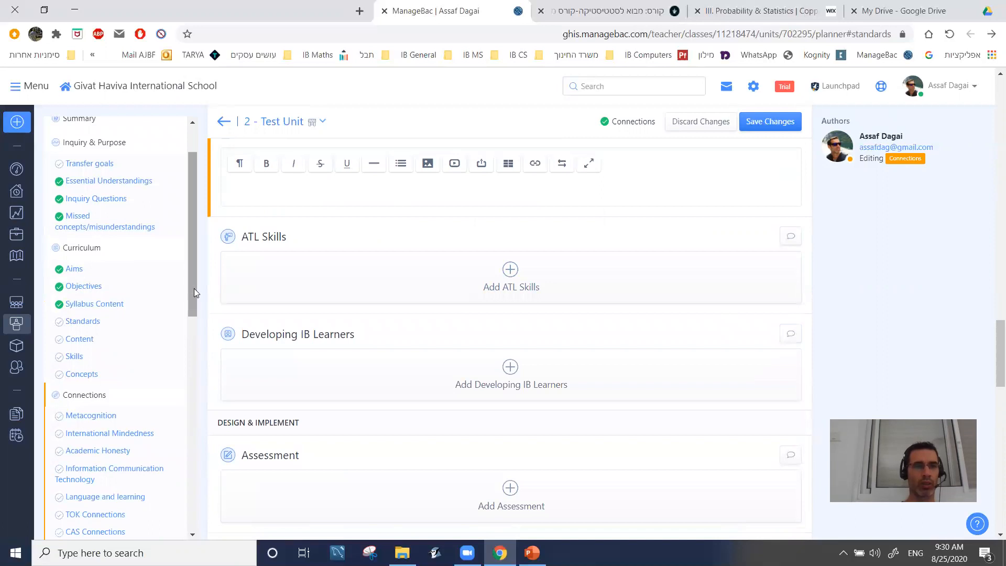
left_click_drag(192, 286, 193, 370)
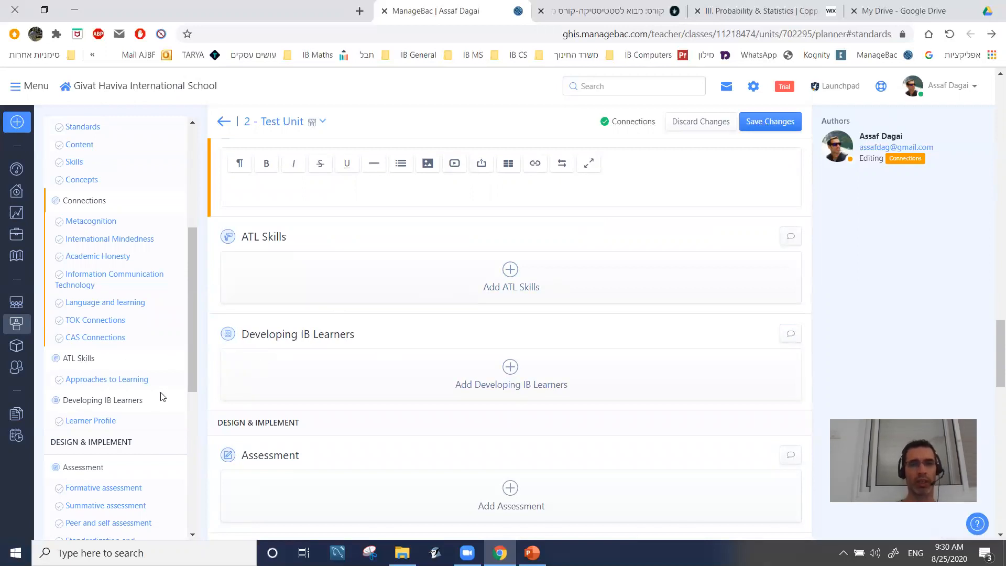
mouse_move(992, 341)
left_mouse_down()
mouse_move(991, 399)
mouse_move(991, 367)
left_mouse_up()
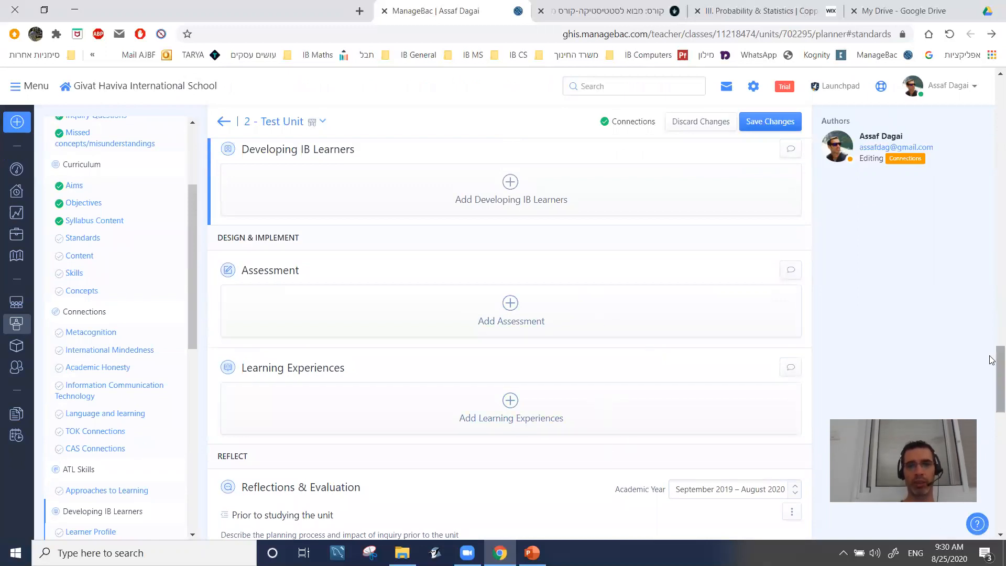
Go to the unit's Stream & Resources page and view the kinds of resources that can be added.
left_click_drag(991, 360, 952, 77)
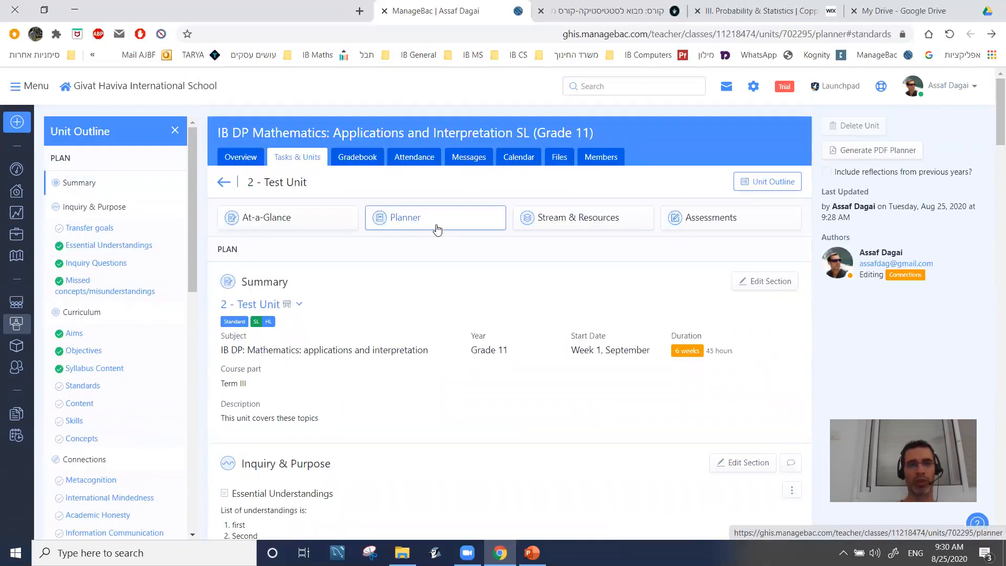
left_click(581, 222)
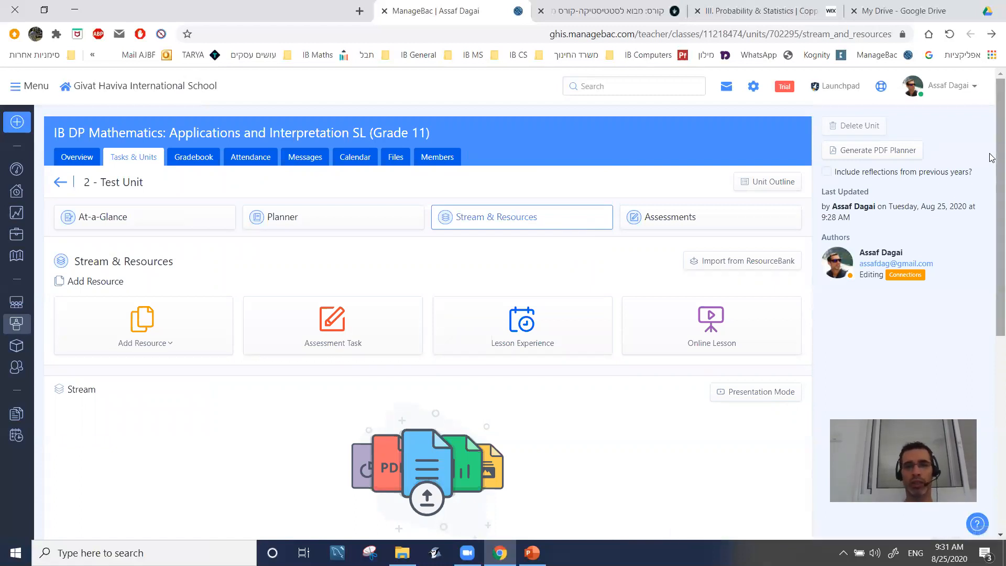
scroll(991, 158, "down", 2)
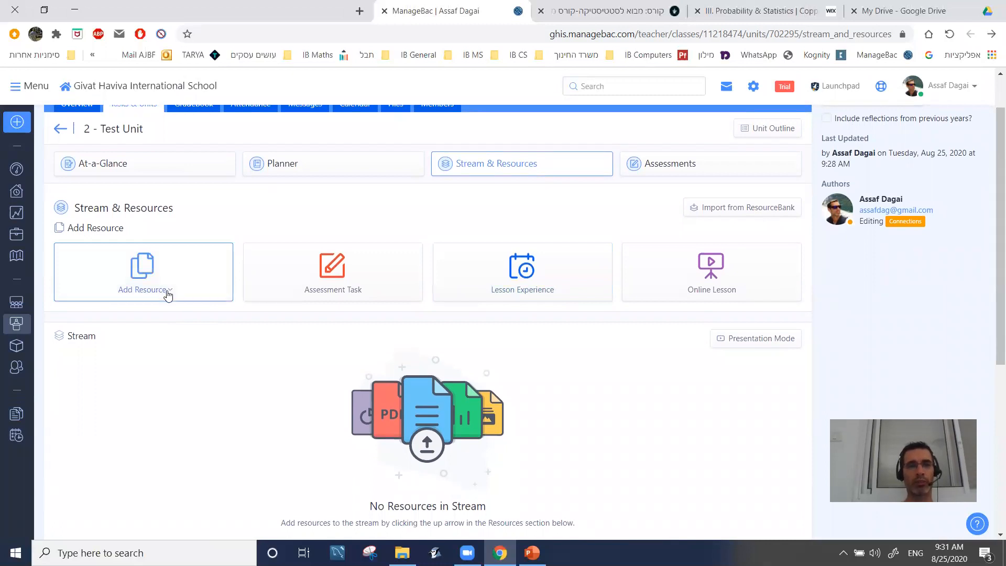
left_click(168, 296)
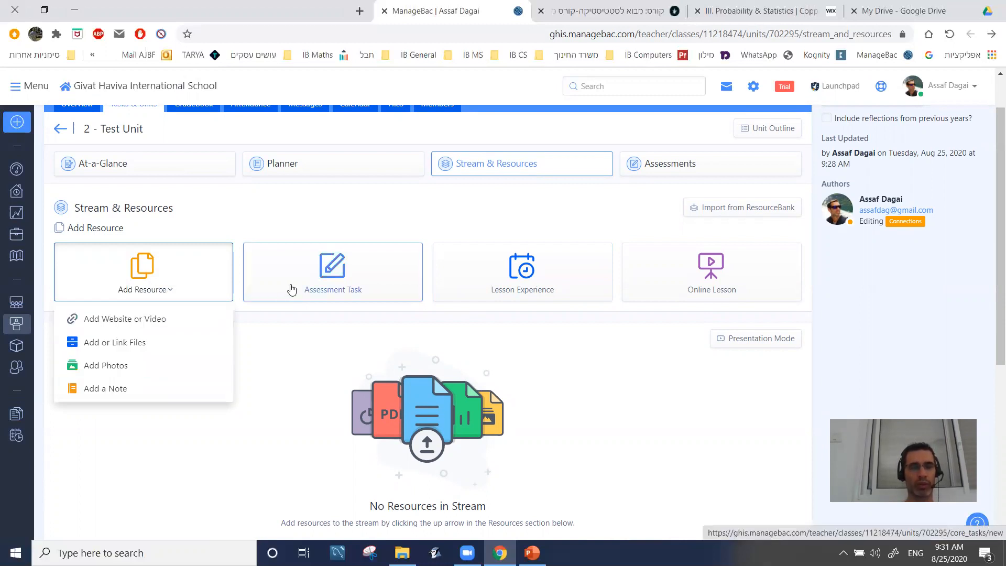
left_click(559, 327)
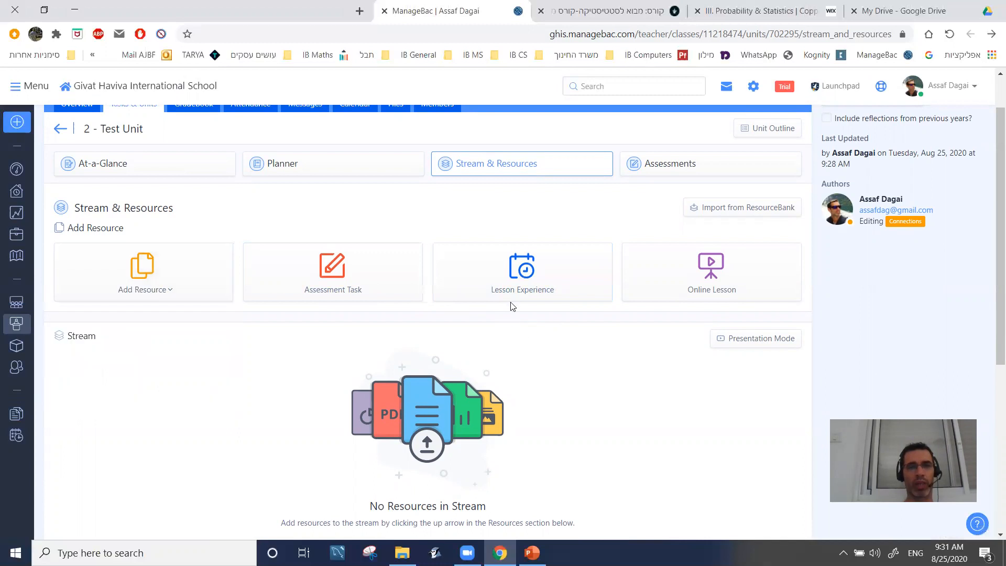
Start a new Lesson Experience for the unit and title it "My Lesson 1".
left_click(548, 297)
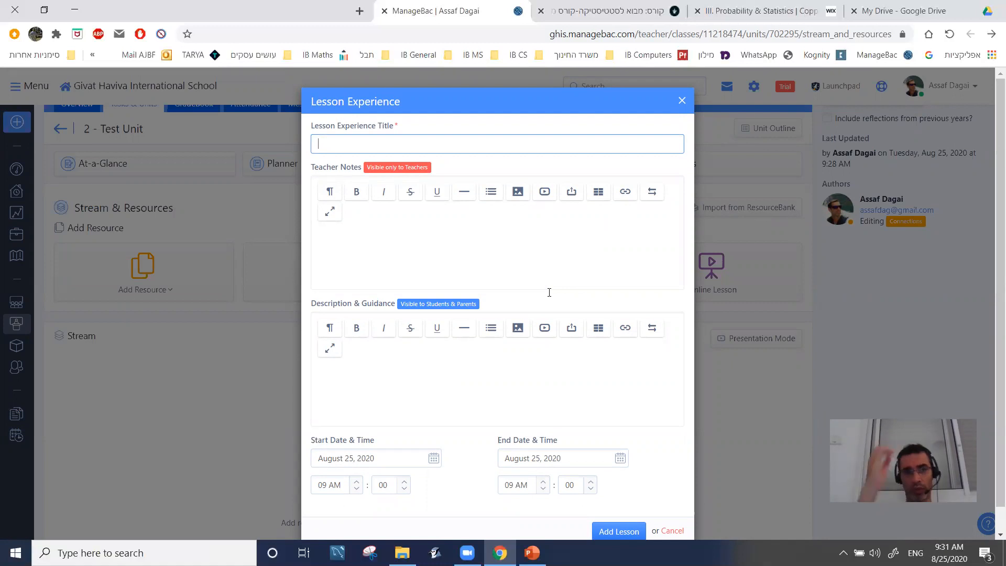
type("My Lesso")
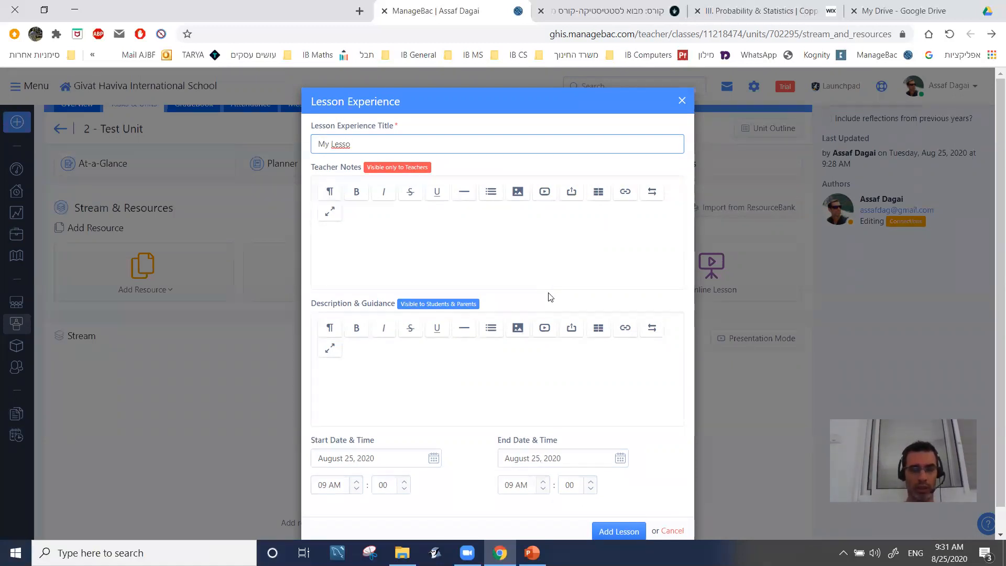
type("n 1")
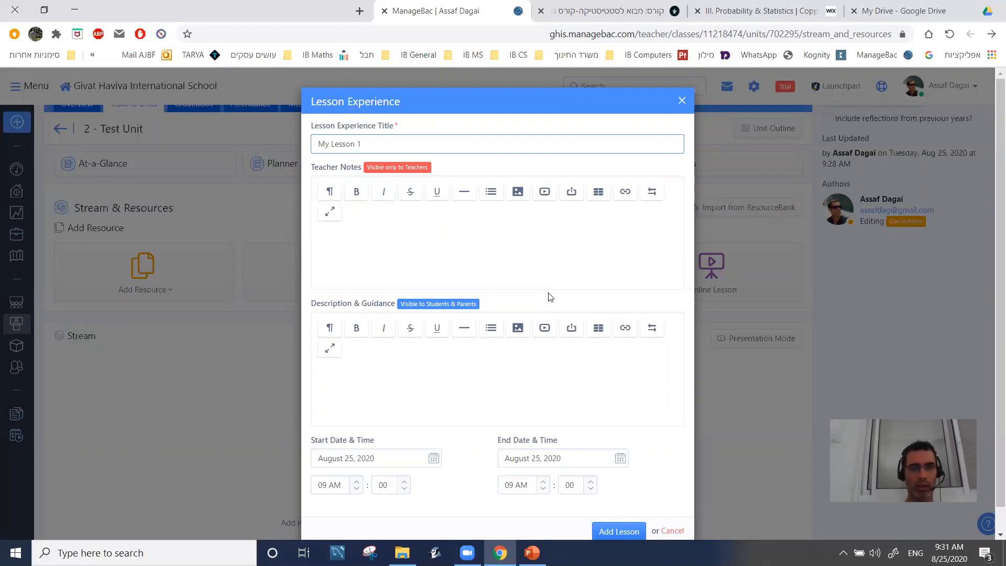
Fill the lesson's Teacher Notes with the lines "My objectives", "Openning", "Main parts" and "Closing".
left_click(400, 219)
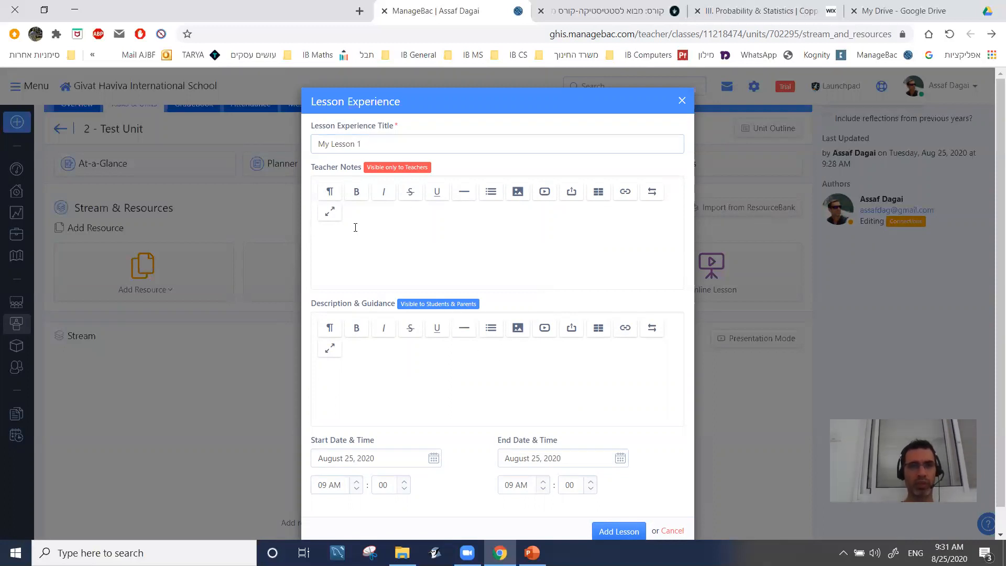
left_click(340, 231)
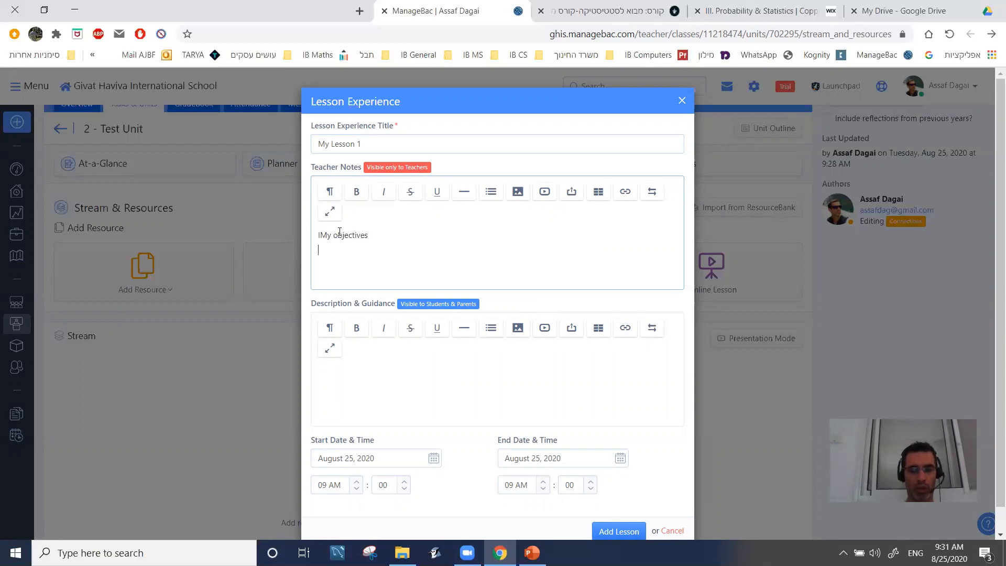
type("ng")
key("Return")
type("Main parts")
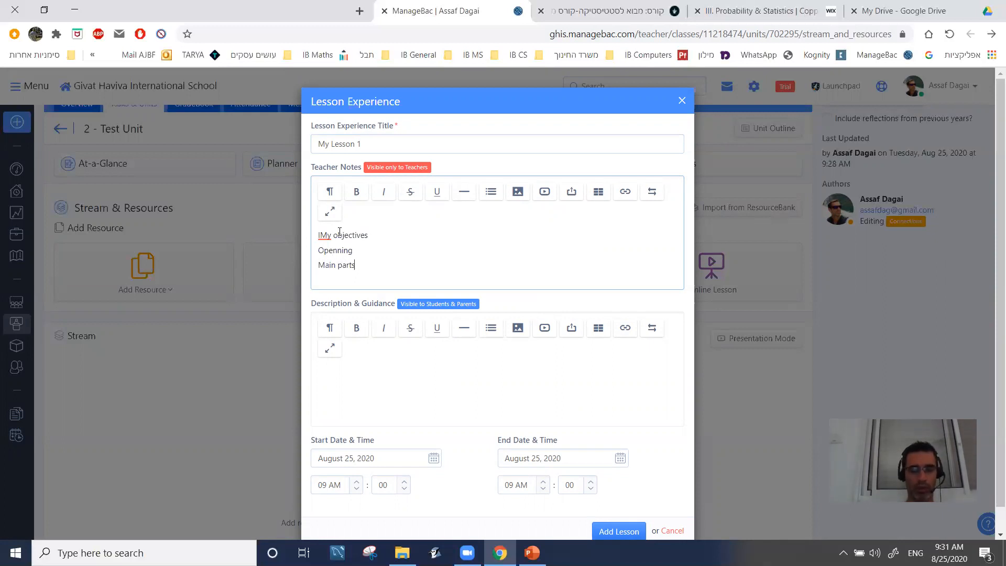
key("Return")
type("Closing")
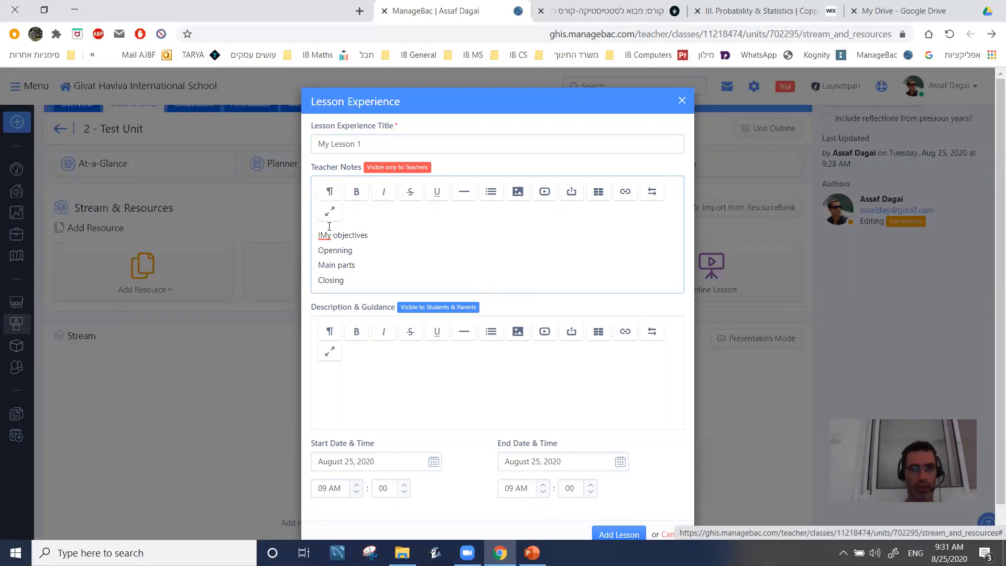
left_click(320, 235)
key("BackSpace")
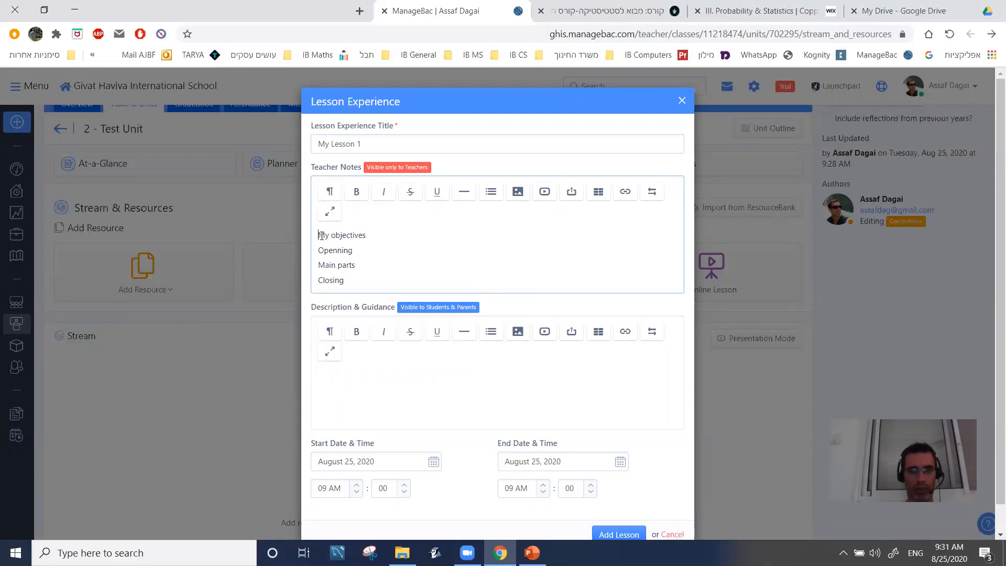
Enter "This is what we do today" as the lesson's Description & Guidance and view the start date calendar.
left_click(376, 370)
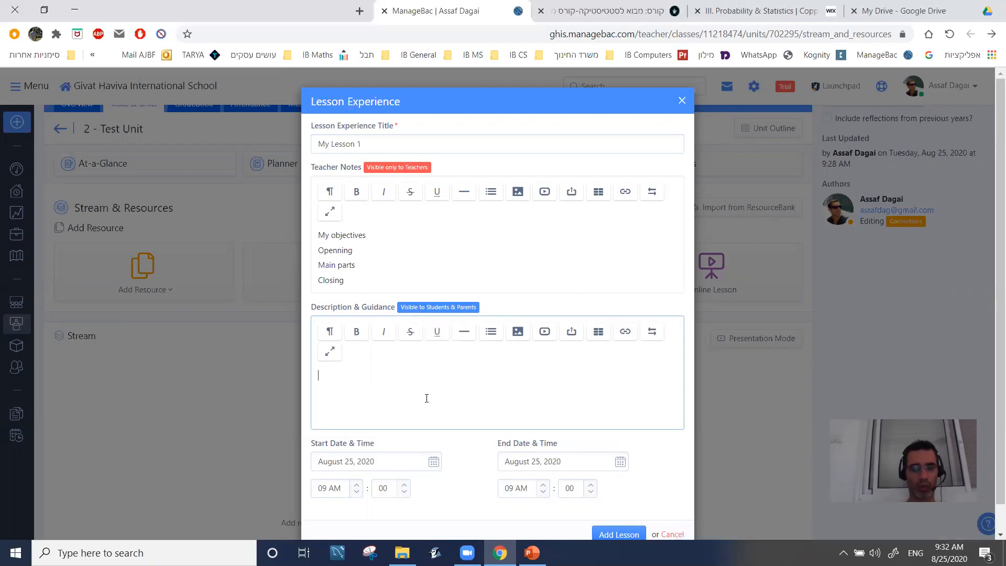
type("Thus")
type("is")
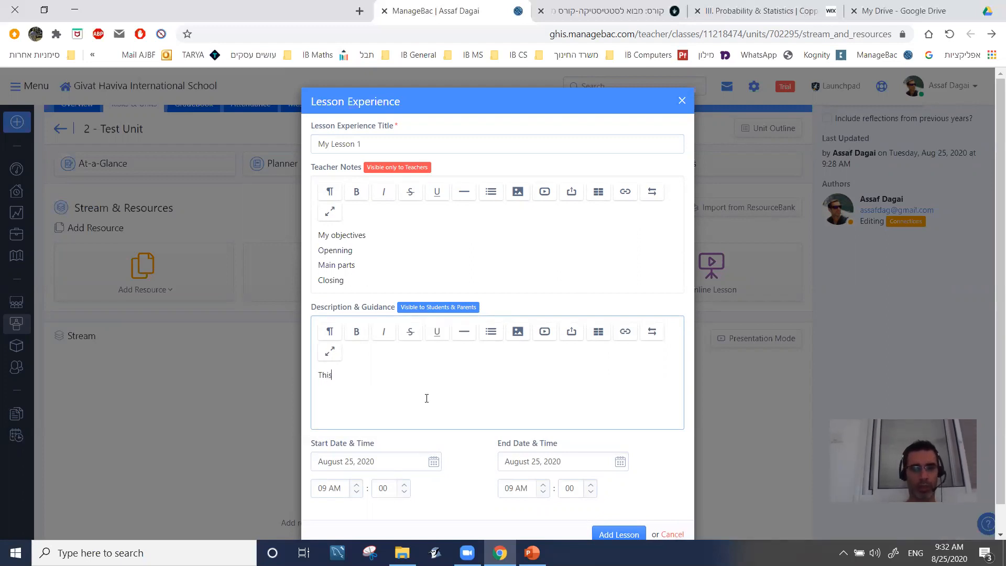
type(" is what ")
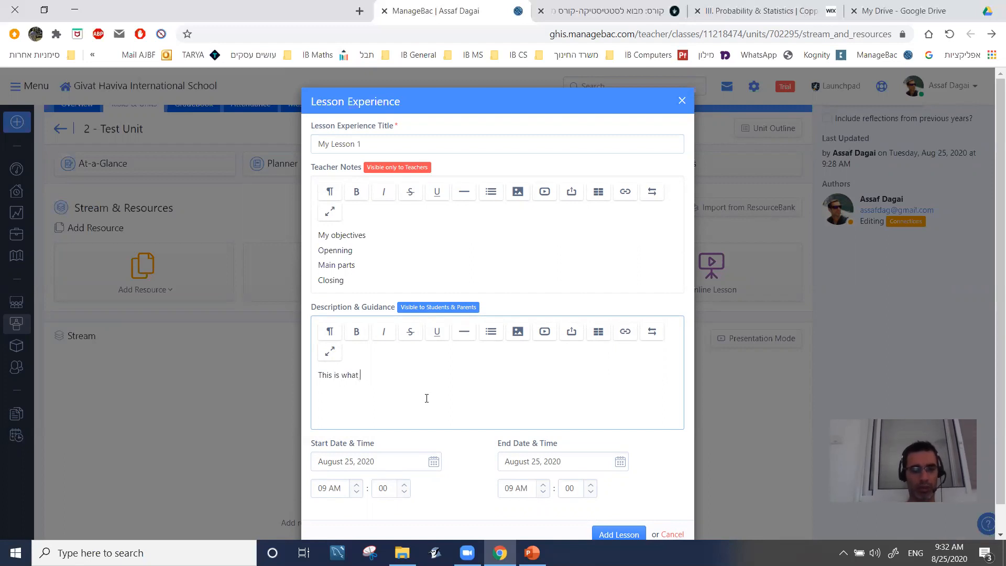
type("we do today")
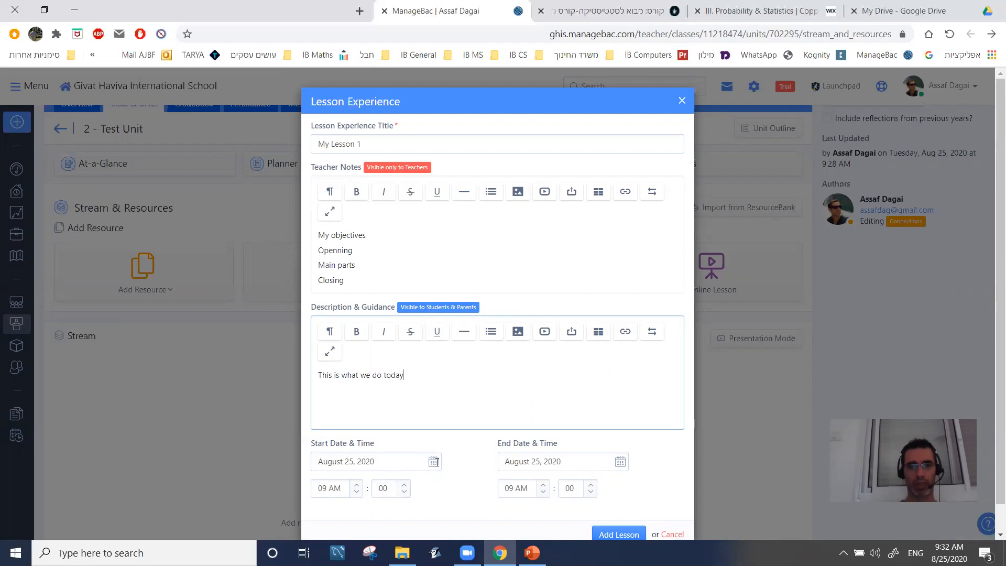
left_click(434, 461)
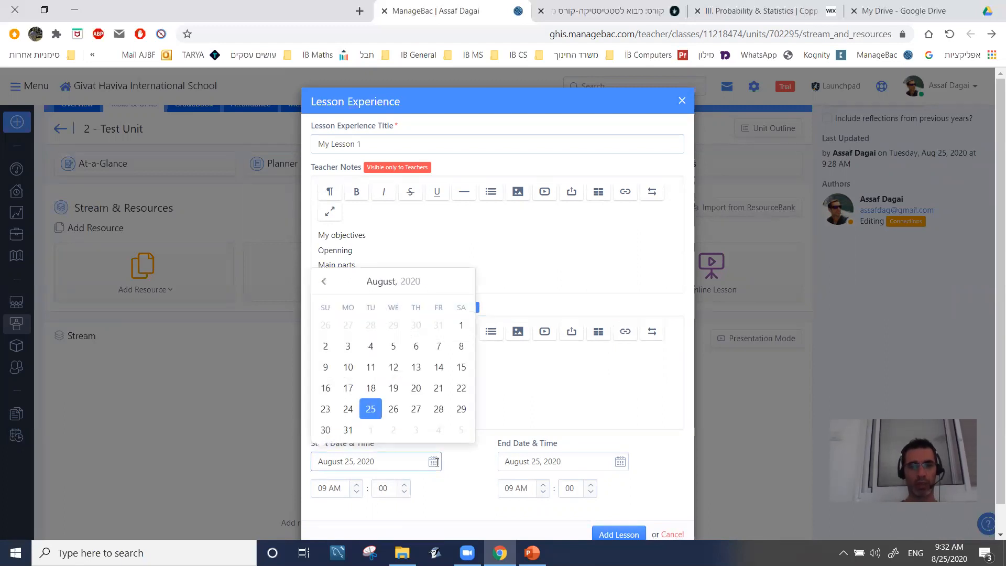
left_click(397, 507)
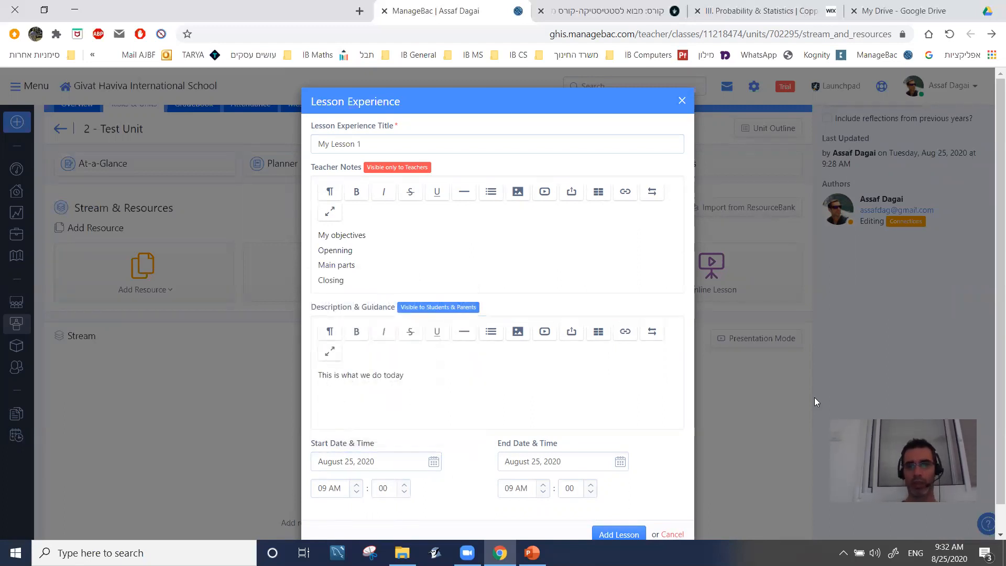
Set the lesson experience's end time to 10 AM and add the lesson to the unit.
left_click(433, 462)
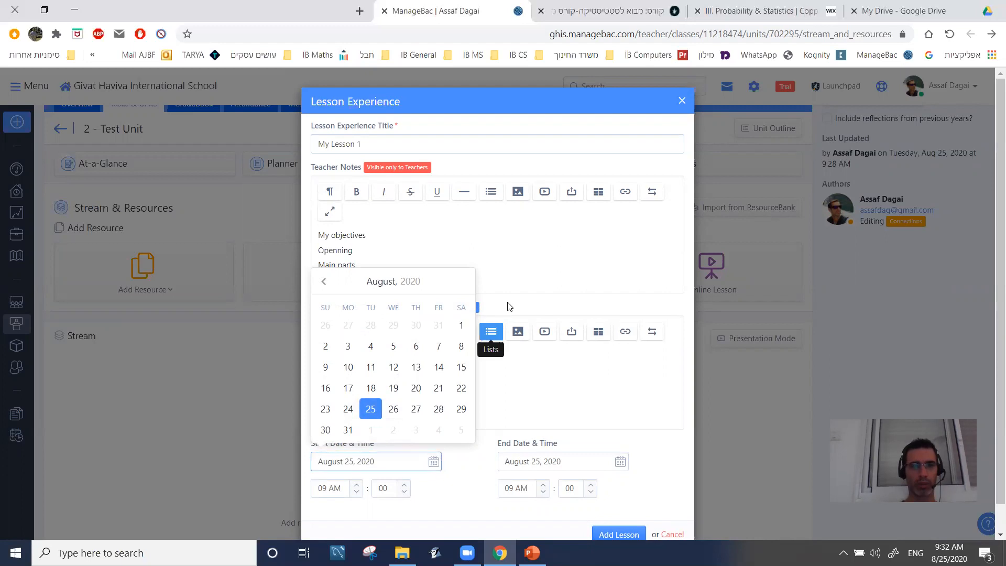
left_click(474, 467)
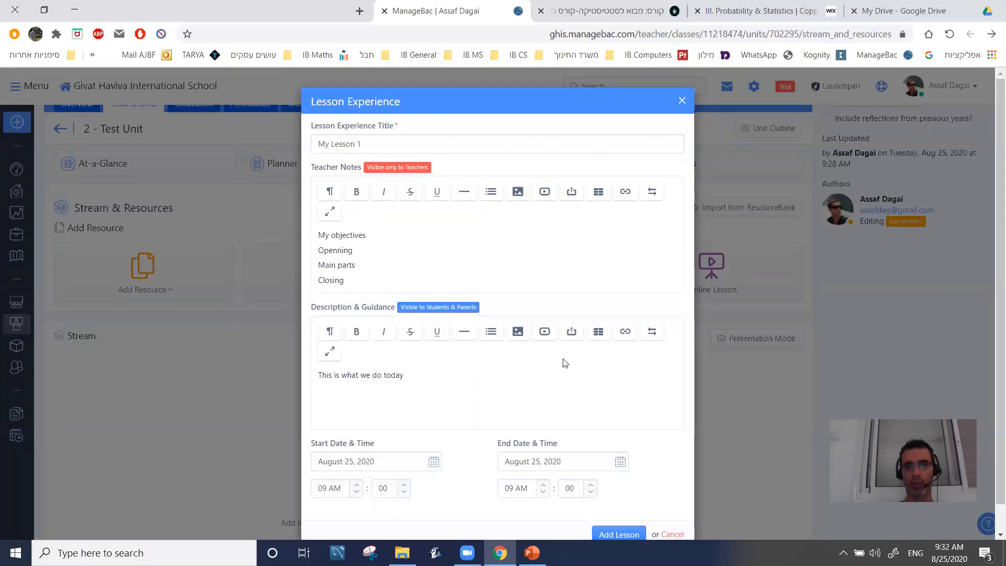
left_click(543, 488)
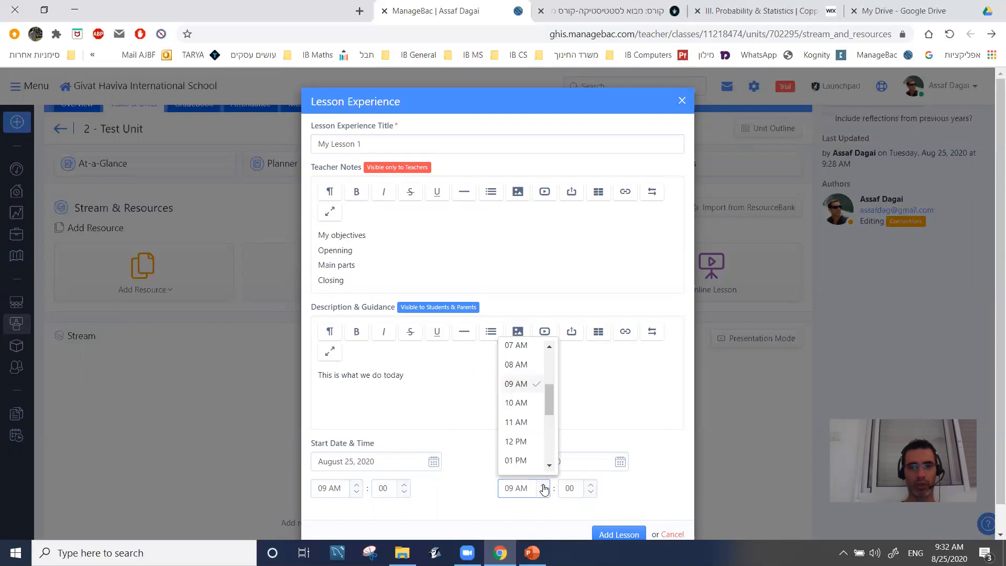
left_click(522, 408)
left_click(617, 534)
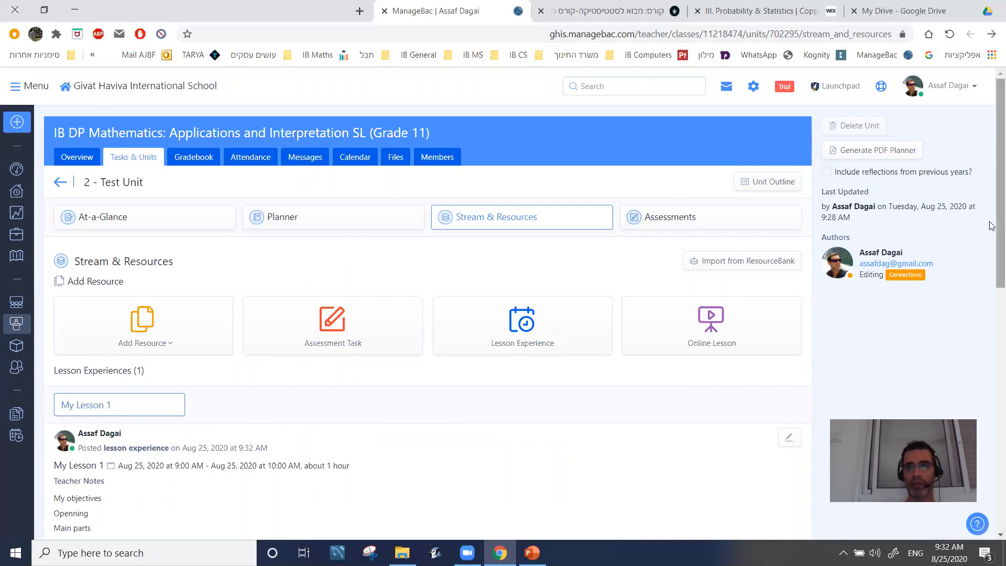
Start a new Online Lesson for the unit and title it "My Online lesson".
left_click_drag(990, 225, 990, 300)
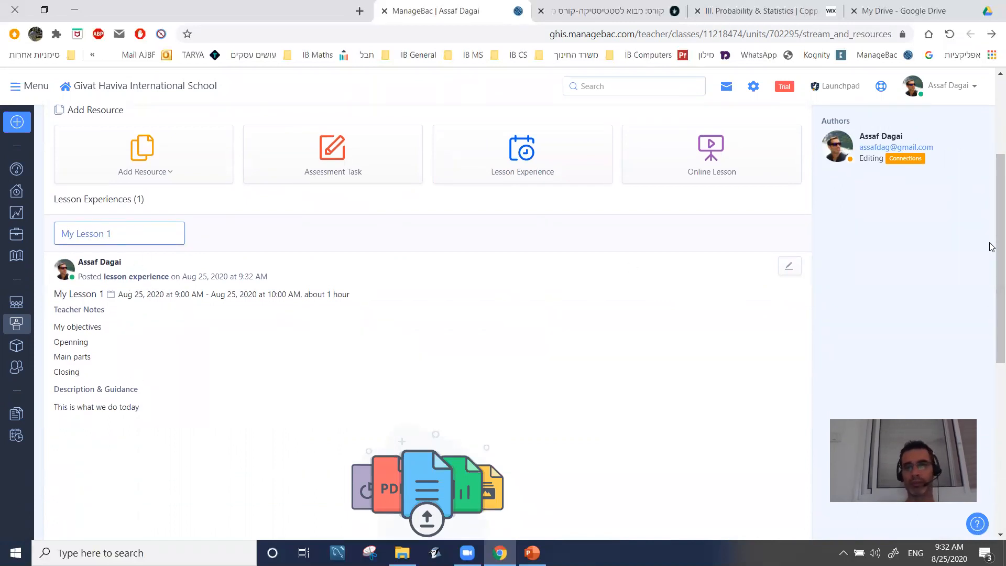
left_click_drag(990, 252, 991, 194)
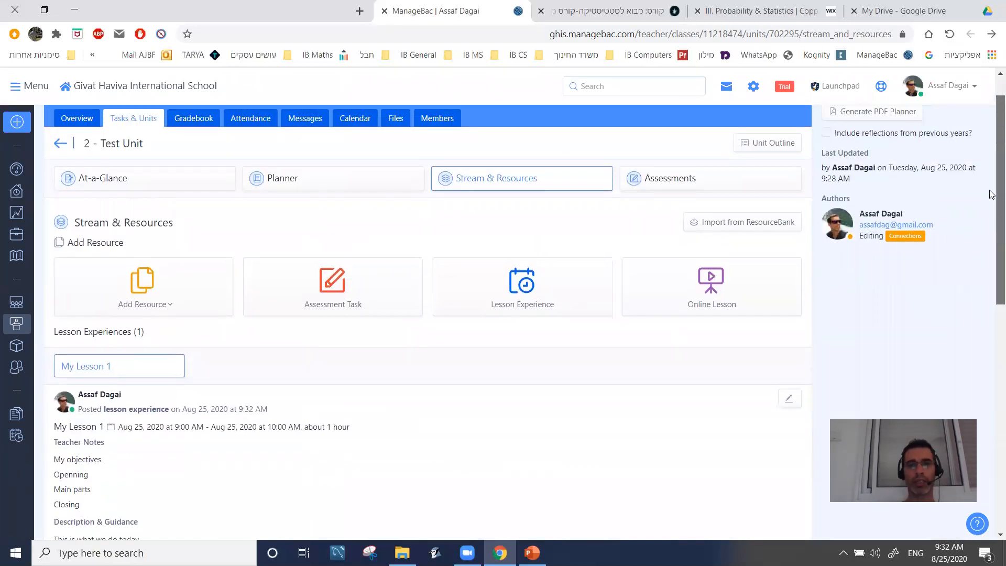
left_click(726, 294)
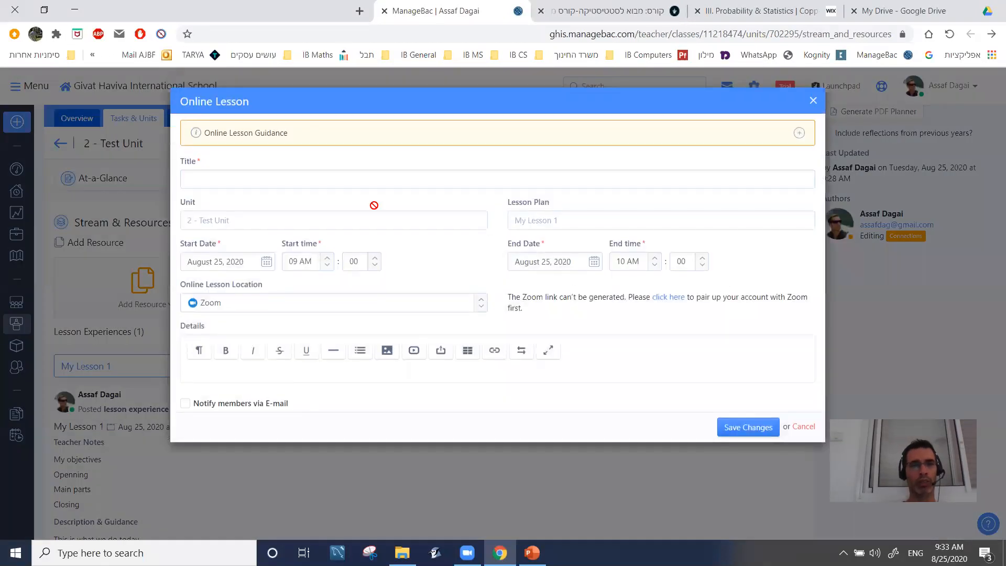
left_click(316, 177)
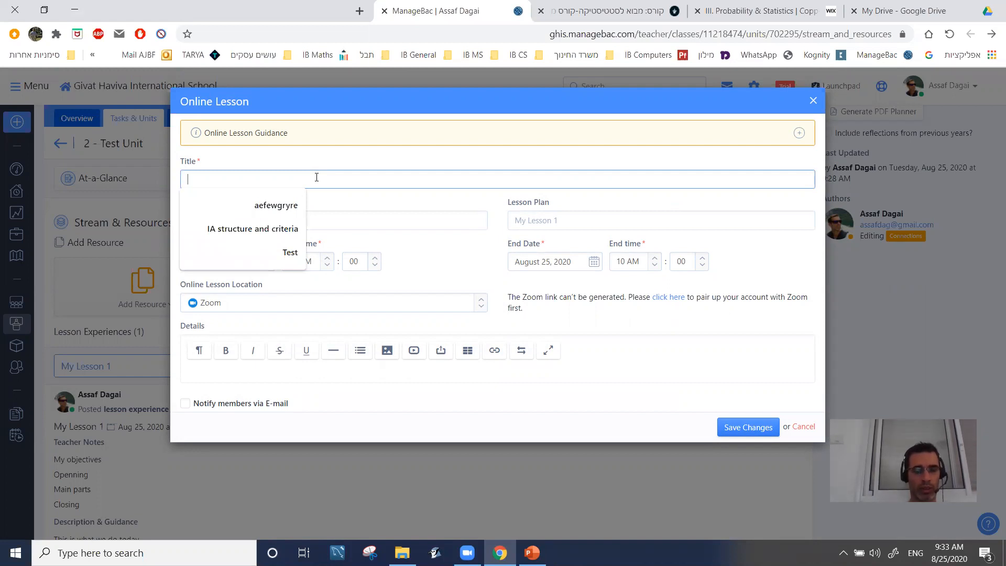
type("My Online lesson")
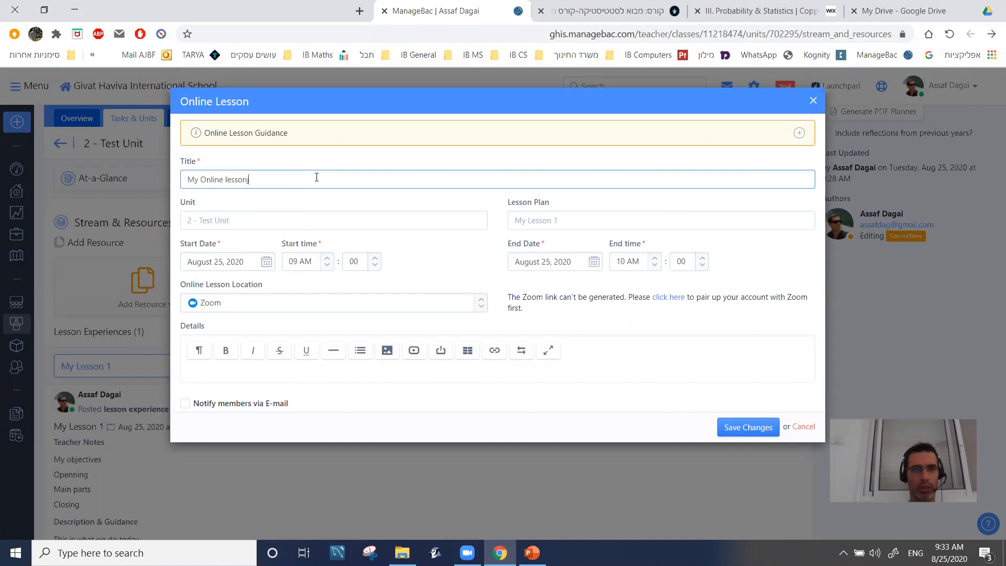
key("BackSpace")
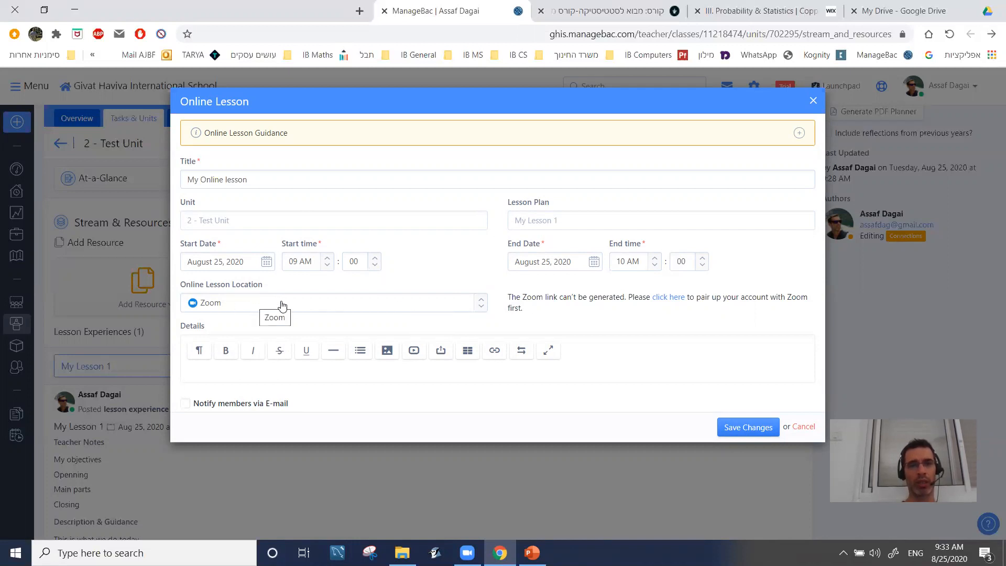
View the Zoom account pairing page, and set the Online Lesson Location to "Other online lesson tools".
left_click(668, 299)
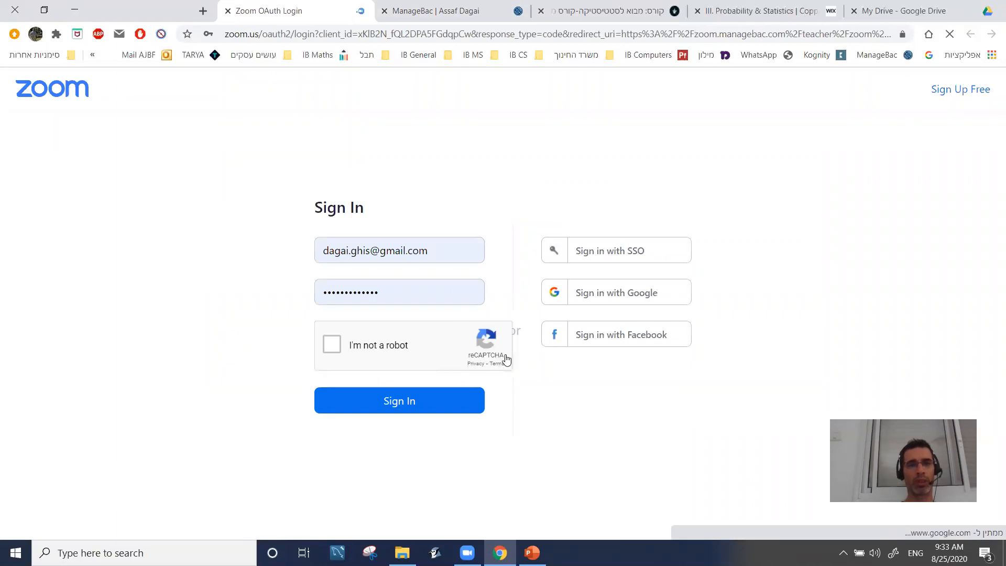
left_click(228, 11)
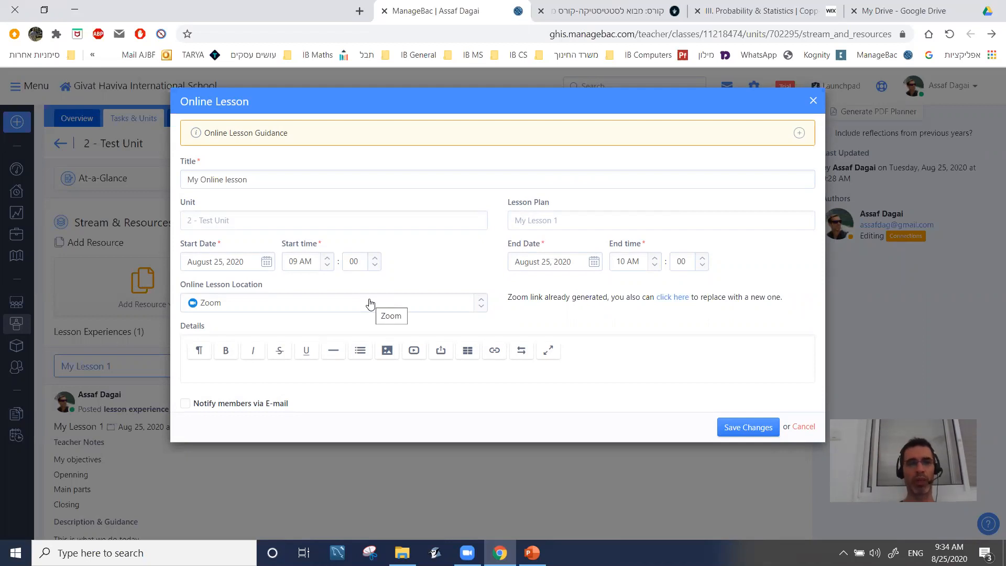
left_click(429, 307)
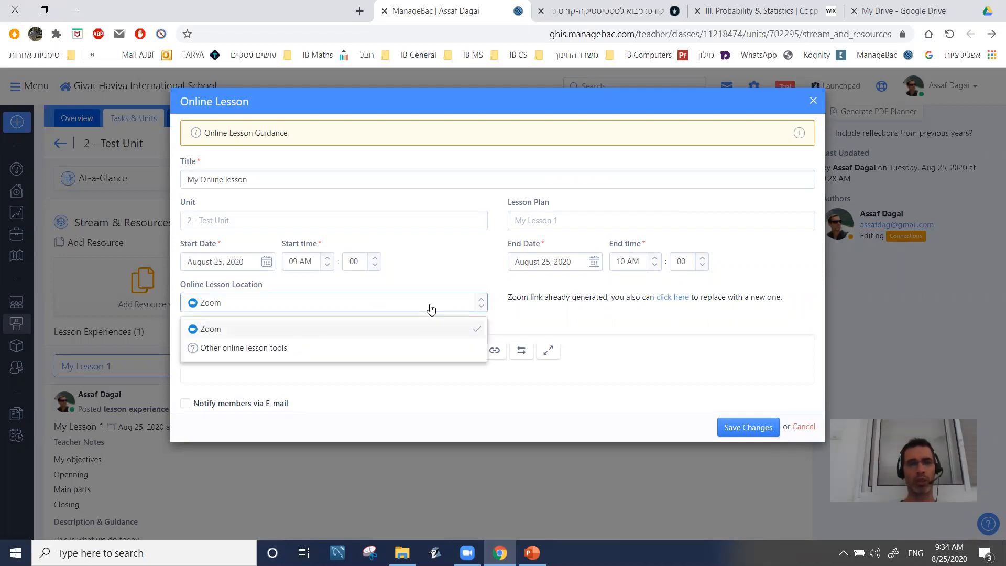
left_click(283, 351)
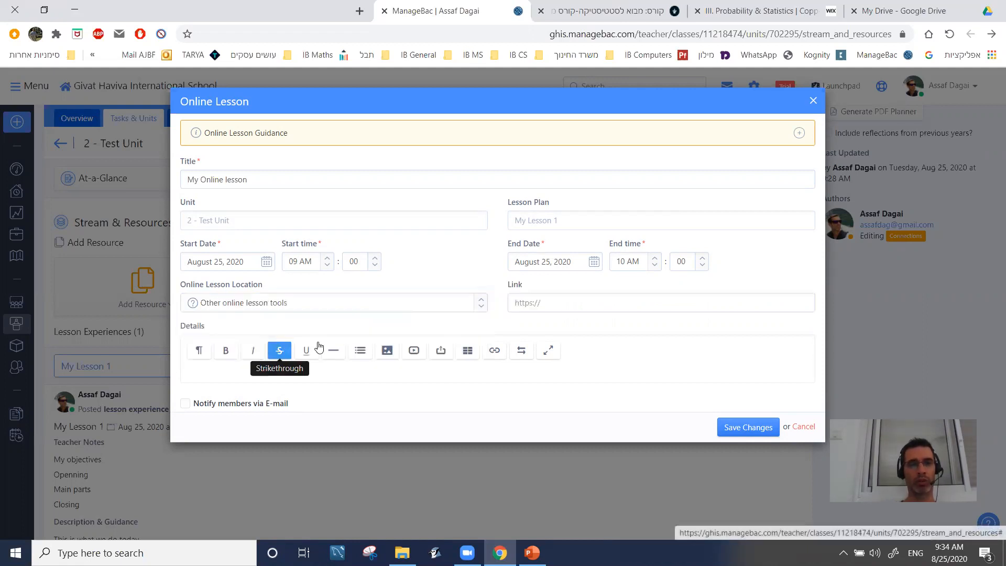
Fill the online lesson's Link field with the previously used Zoom meeting link that includes the passcode.
left_click(556, 303)
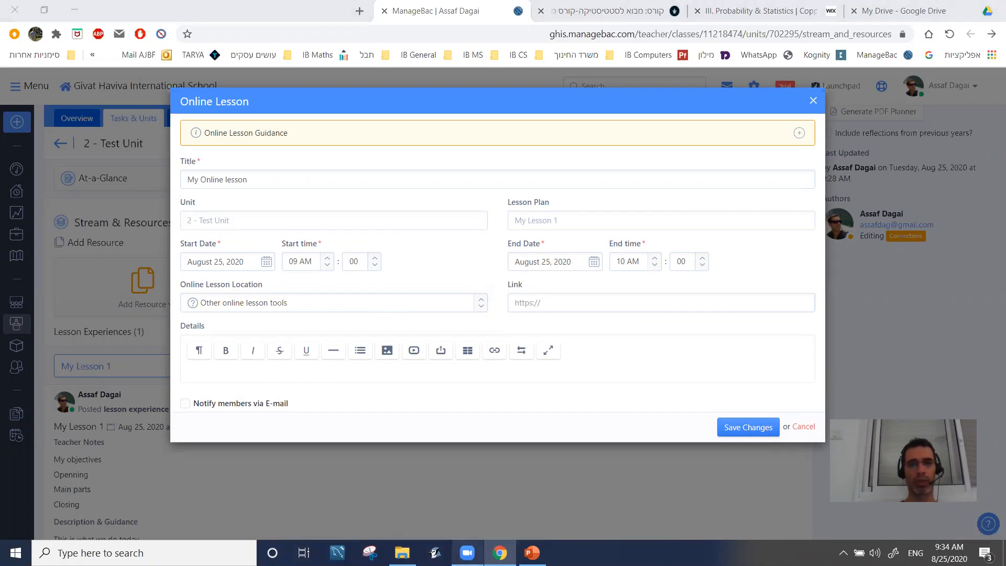
right_click(467, 552)
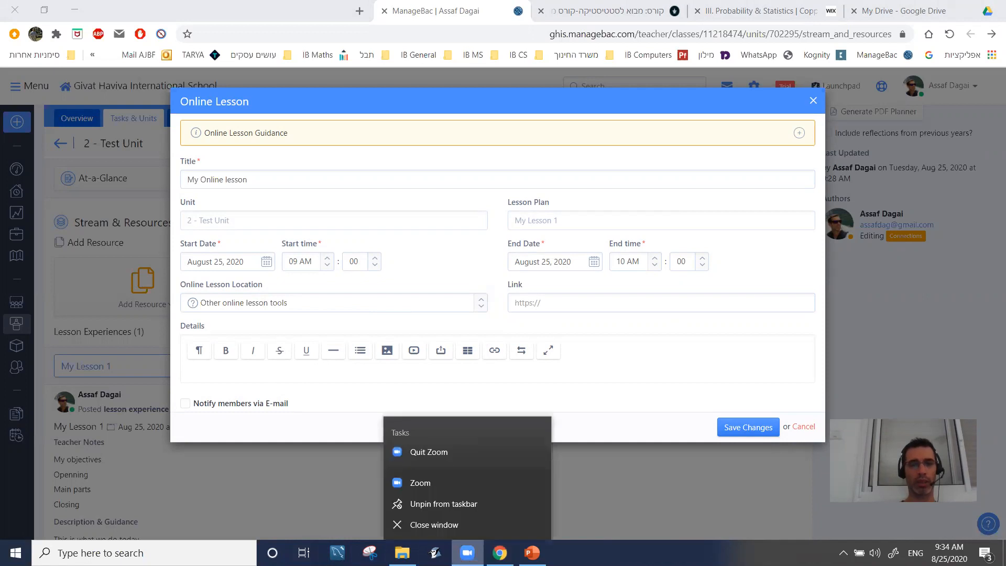
left_click(420, 483)
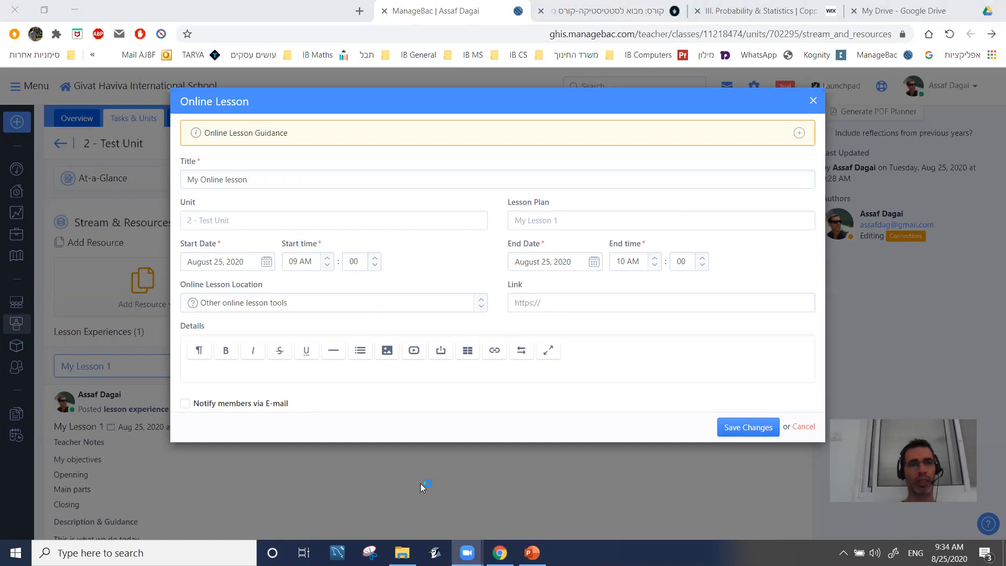
left_click(659, 302)
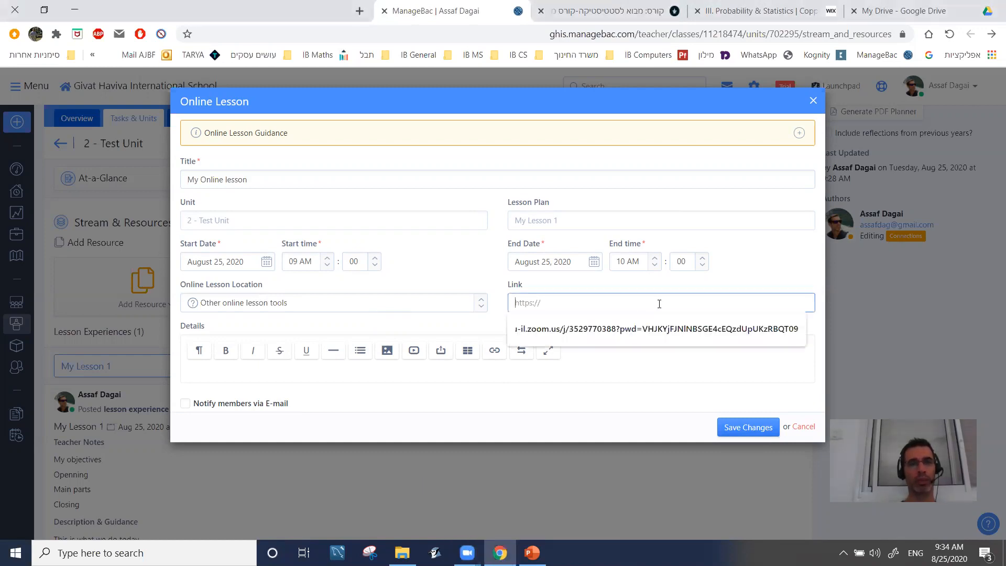
left_click(658, 330)
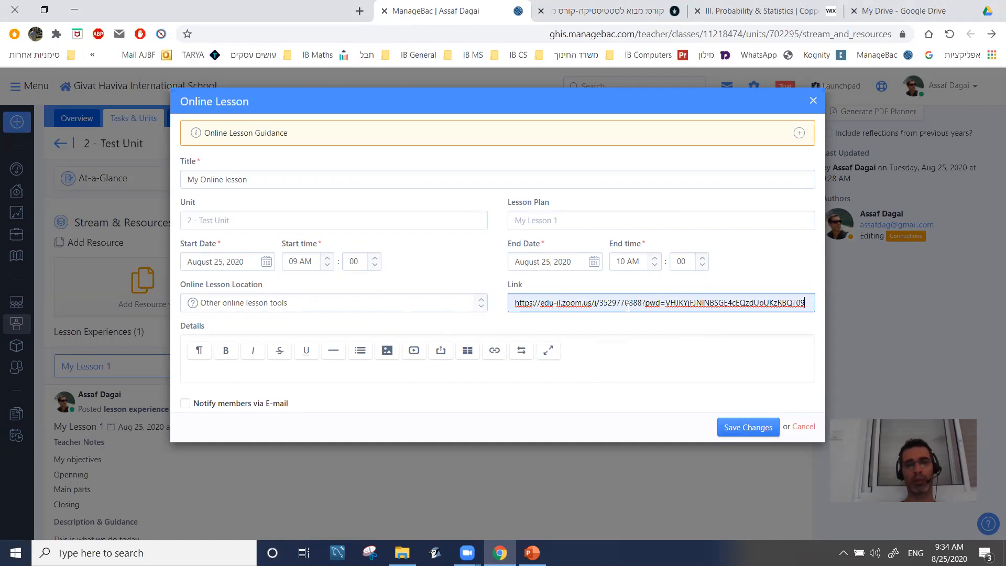
Enter "What we will do...." as the online lesson's Details and save it with members notified via e-mail.
left_click(454, 374)
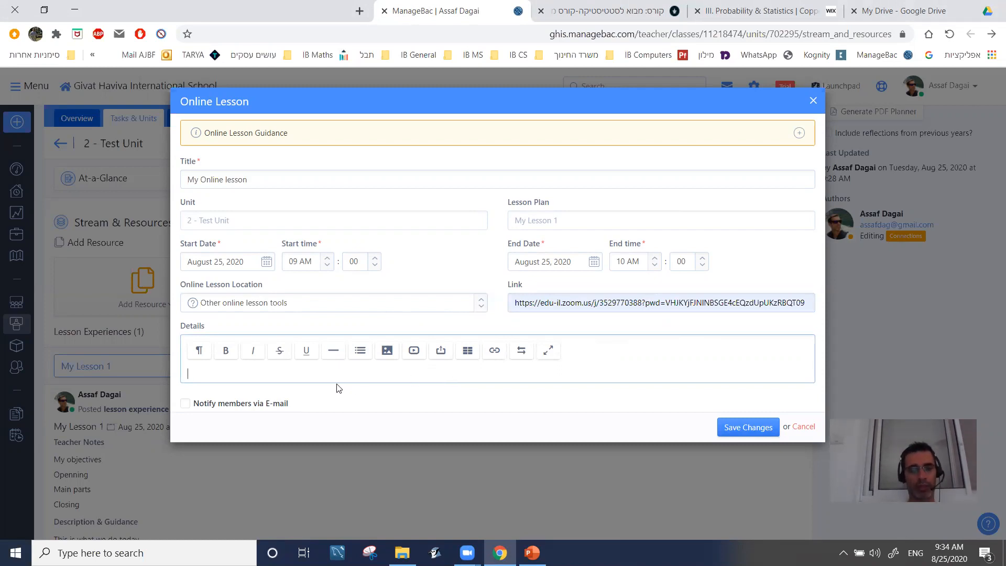
type("What we will do....")
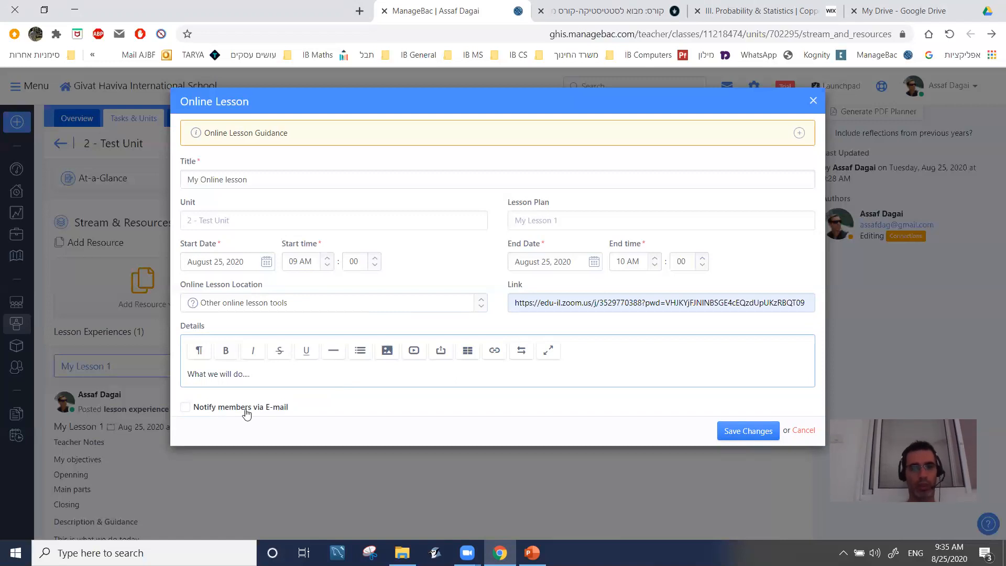
left_click(185, 408)
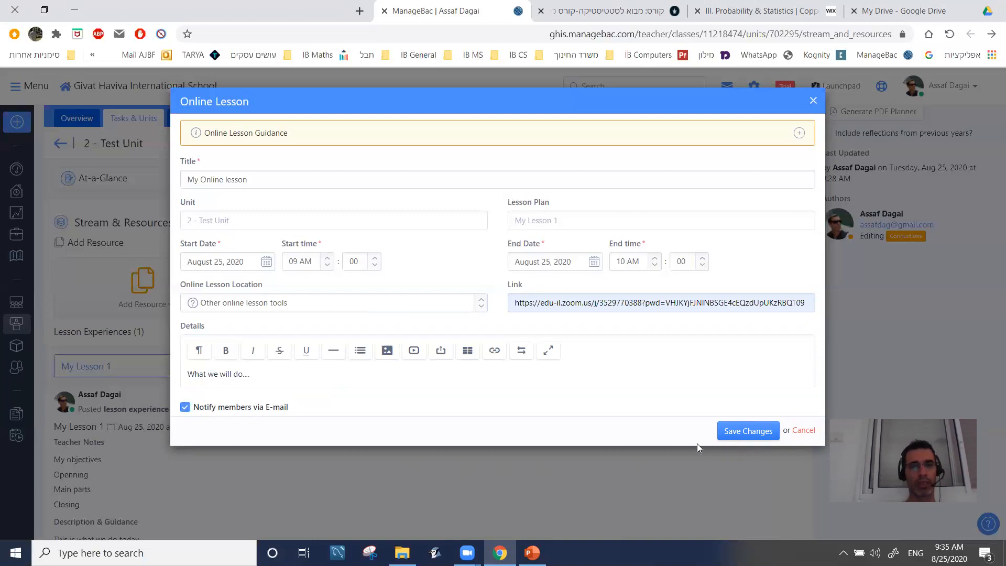
left_click(733, 430)
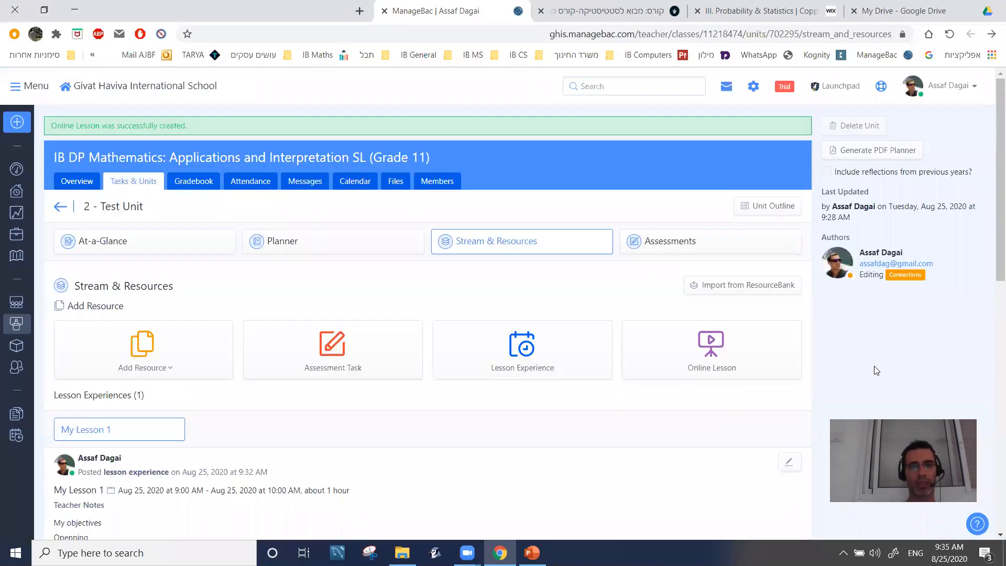
Review the online lesson in the unit's stream and start a new Assessment Task for the unit.
left_click_drag(991, 191, 991, 344)
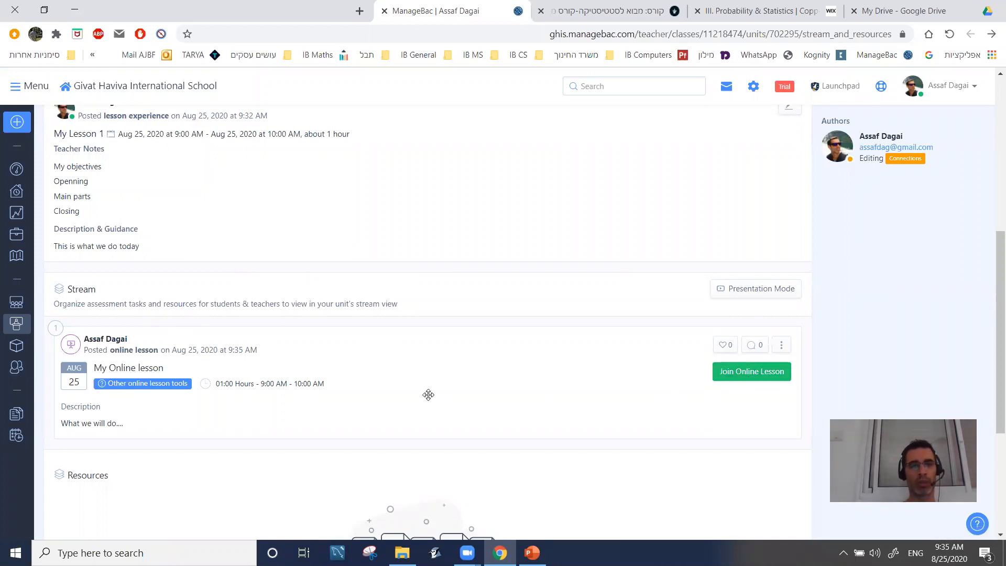
left_click_drag(992, 322, 990, 211)
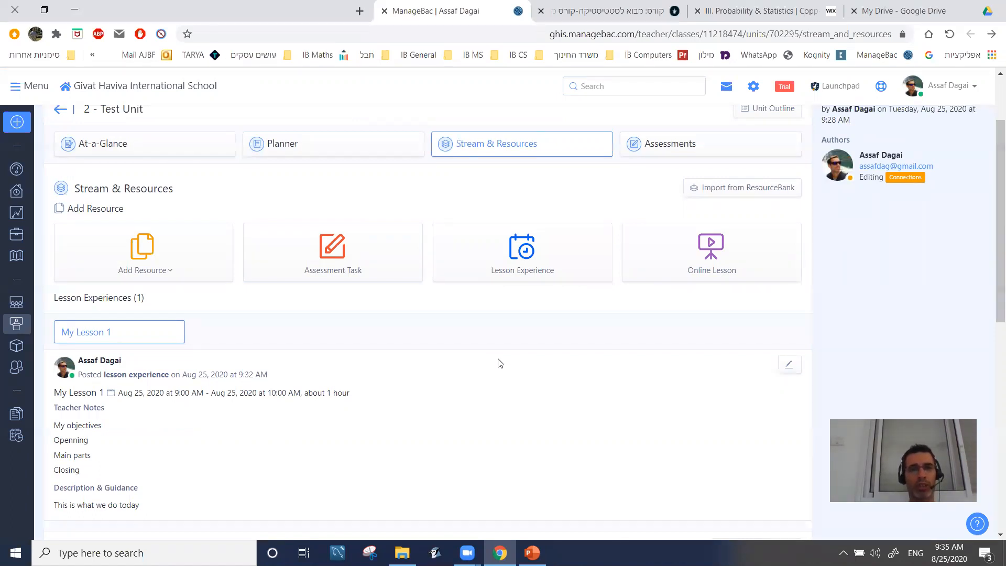
mouse_move(990, 214)
left_mouse_down()
mouse_move(991, 325)
mouse_move(991, 205)
left_mouse_up()
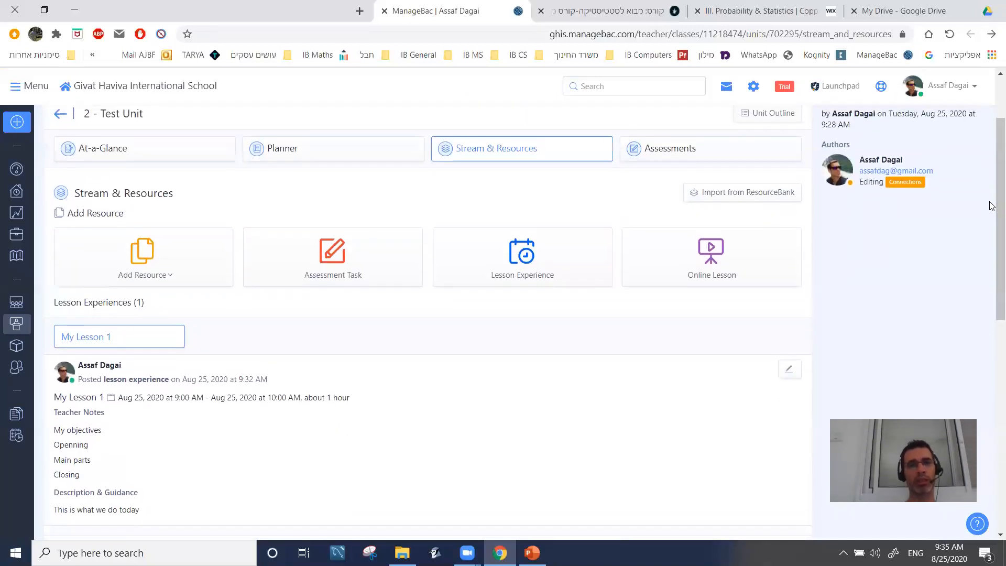
left_click(346, 273)
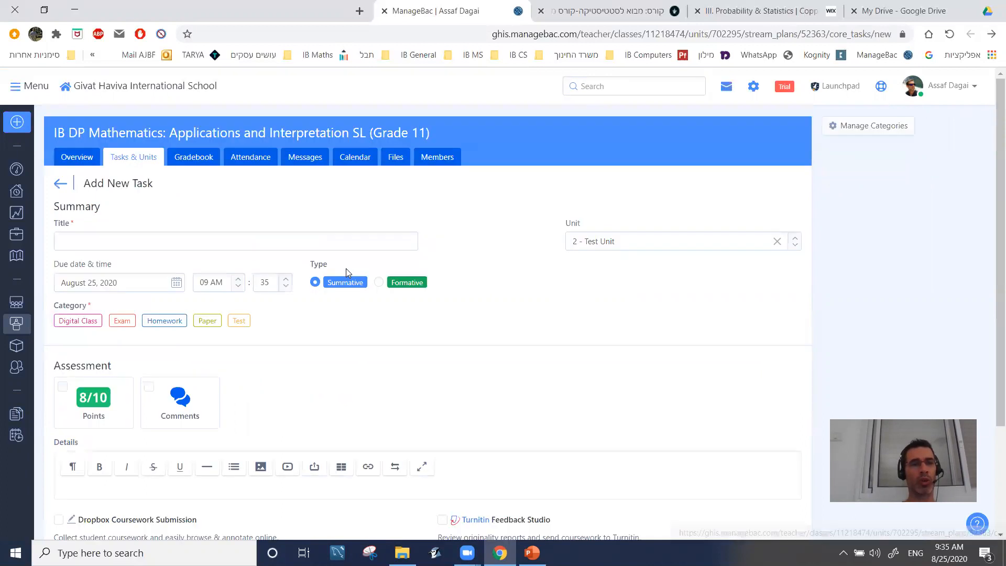
left_click(111, 239)
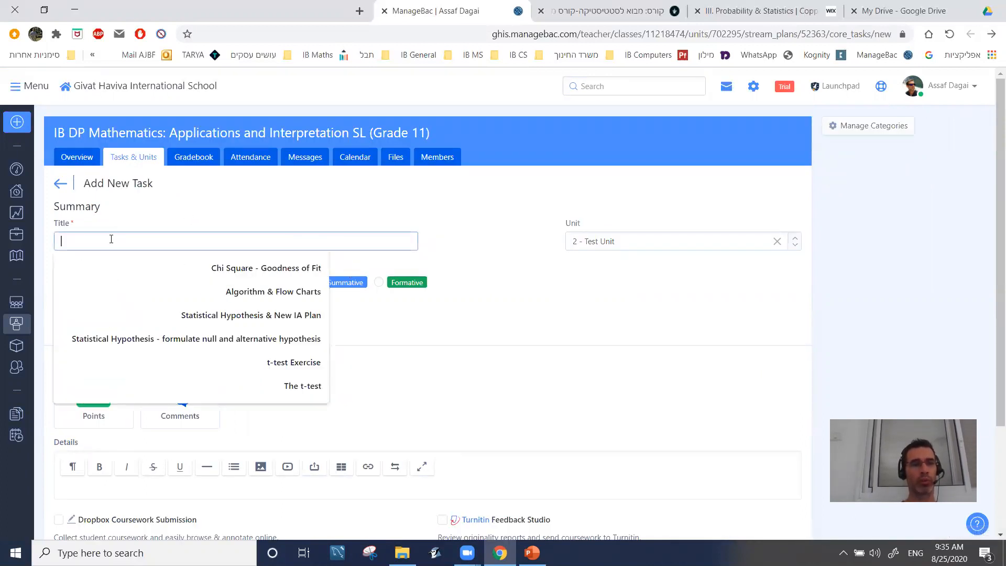
left_click(251, 213)
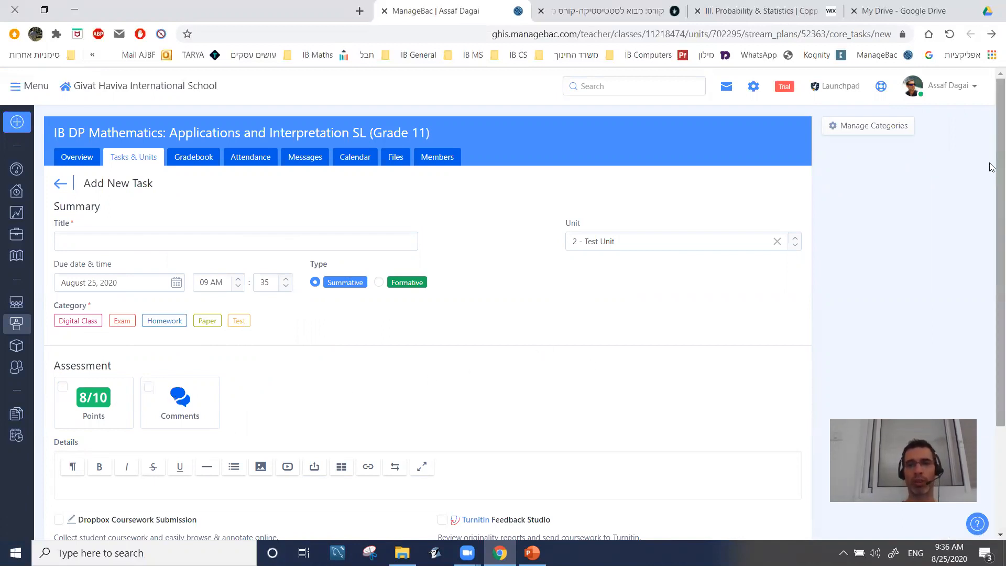
left_click_drag(991, 168, 990, 236)
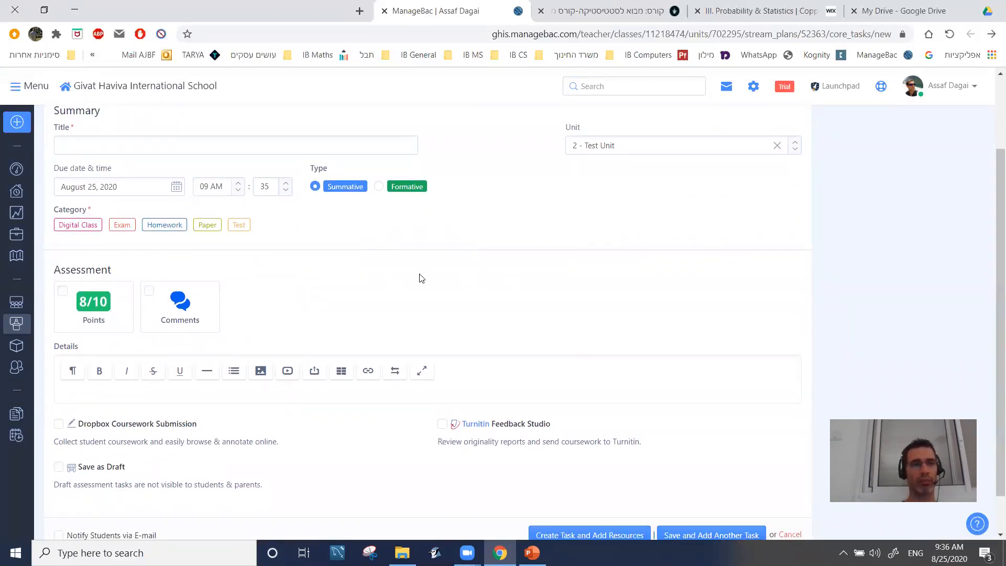
left_click(204, 227)
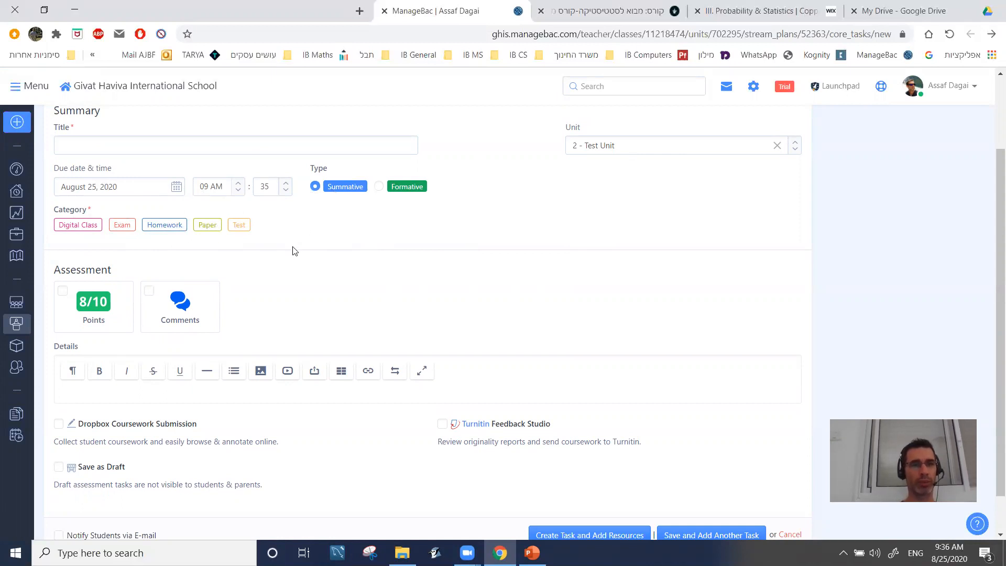
left_click(61, 292)
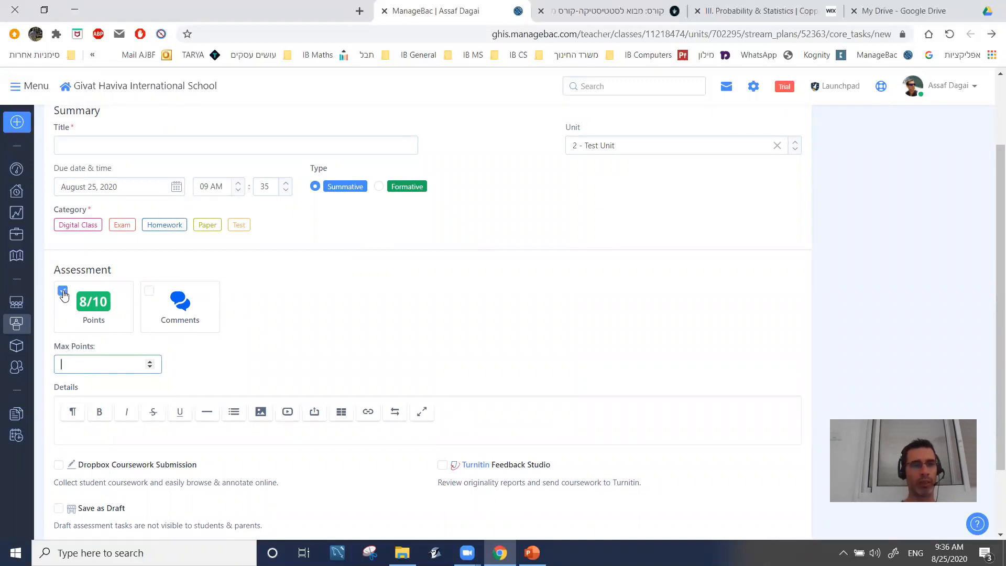
left_click(63, 293)
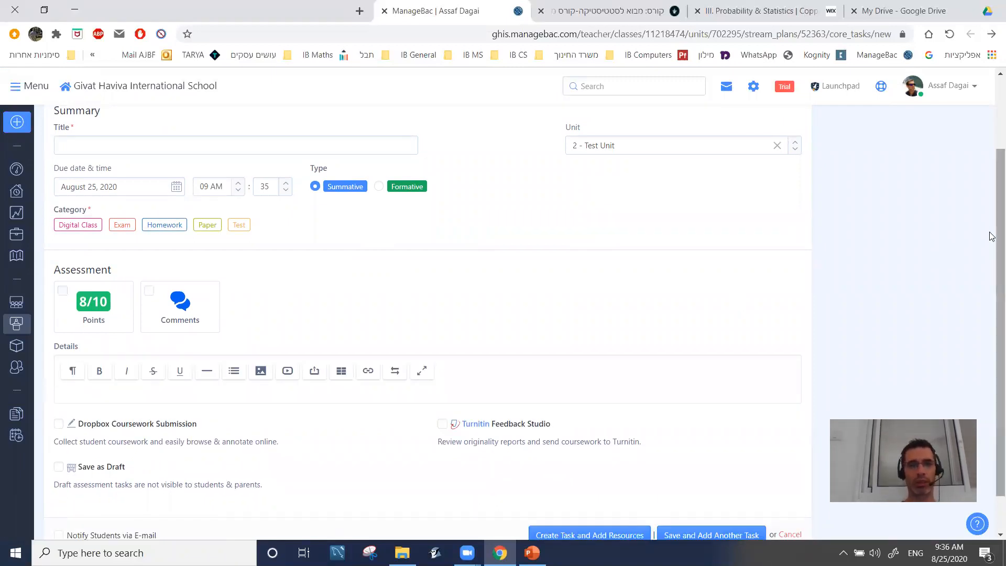
scroll(991, 262, "down", 2)
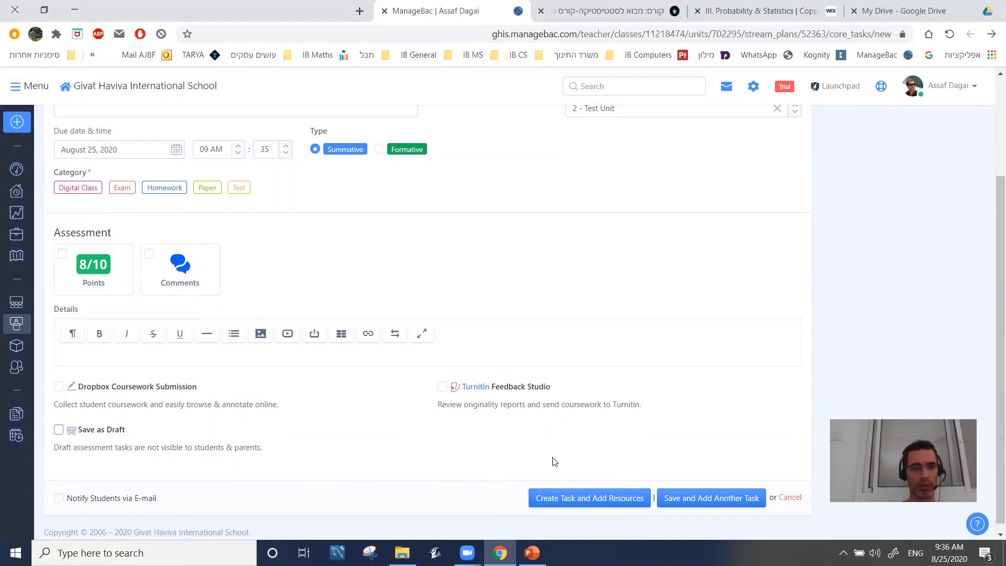
left_click(129, 350)
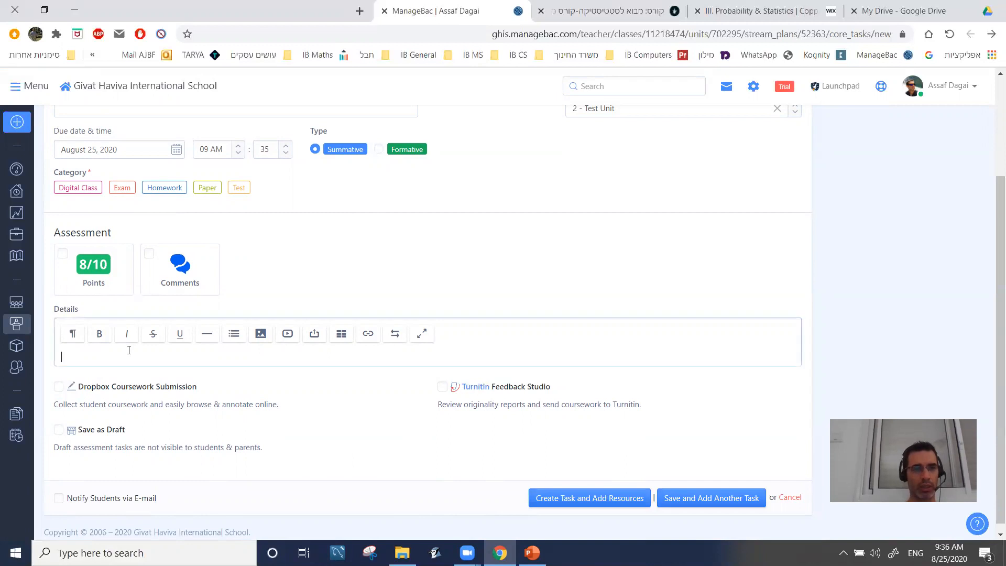
Set the assessment task to Points with a maximum of 30, category Test and Details "My Test".
left_click(61, 255)
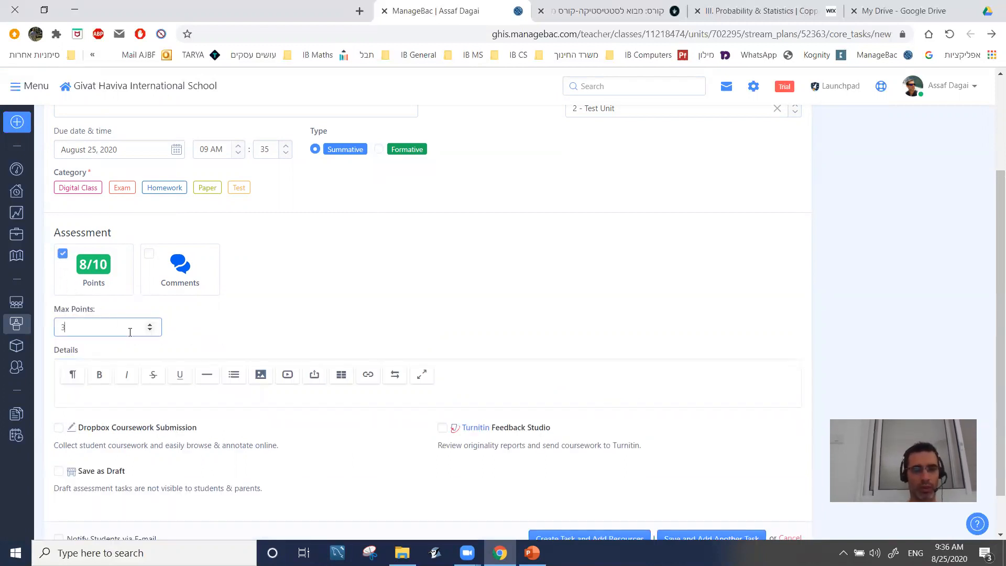
left_click(240, 190)
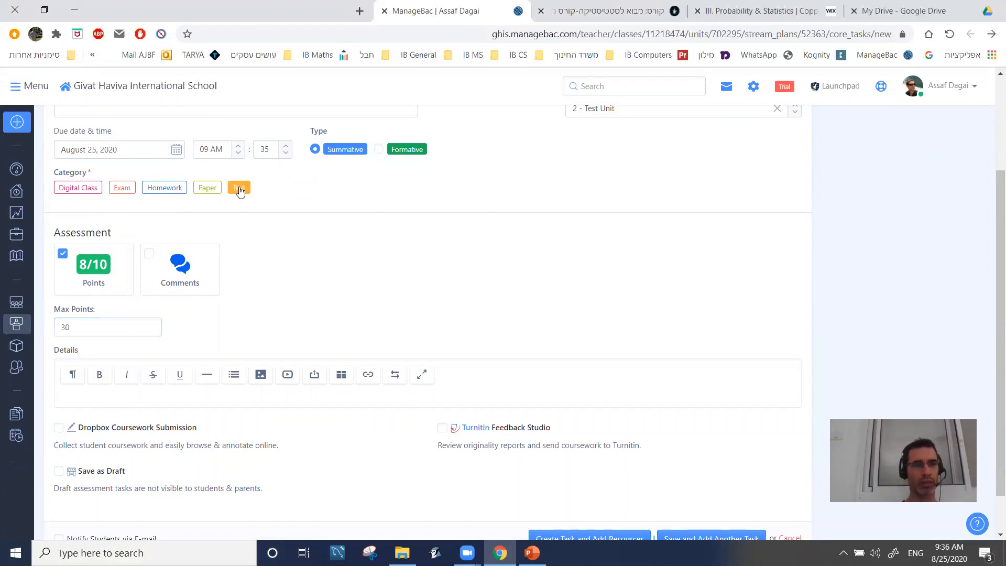
left_click(138, 398)
type("My Test")
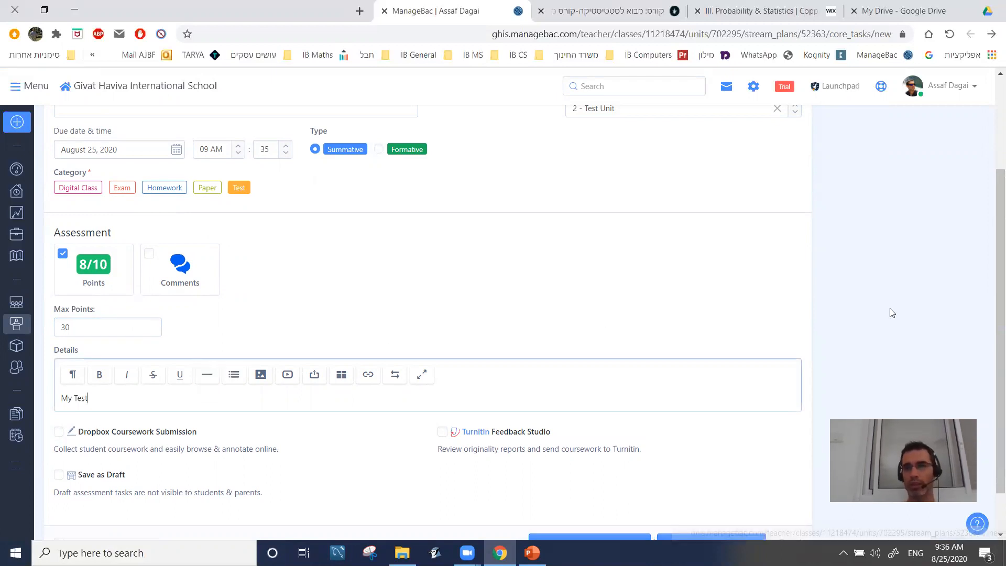
Title the assessment task "My Test" and create it so that resources can be added.
scroll(991, 302, "down", 1)
scroll(991, 301, "down", 1)
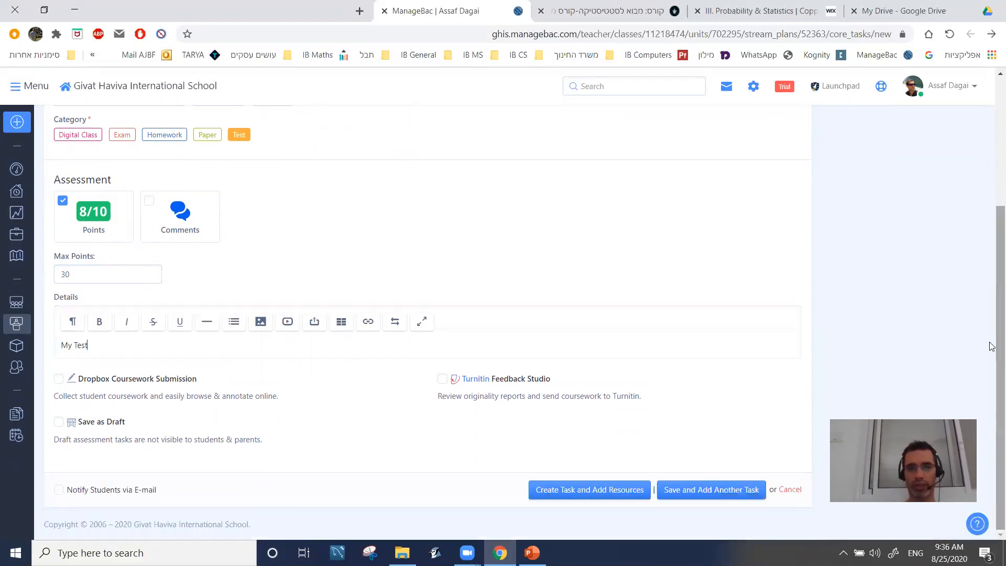
left_click(602, 491)
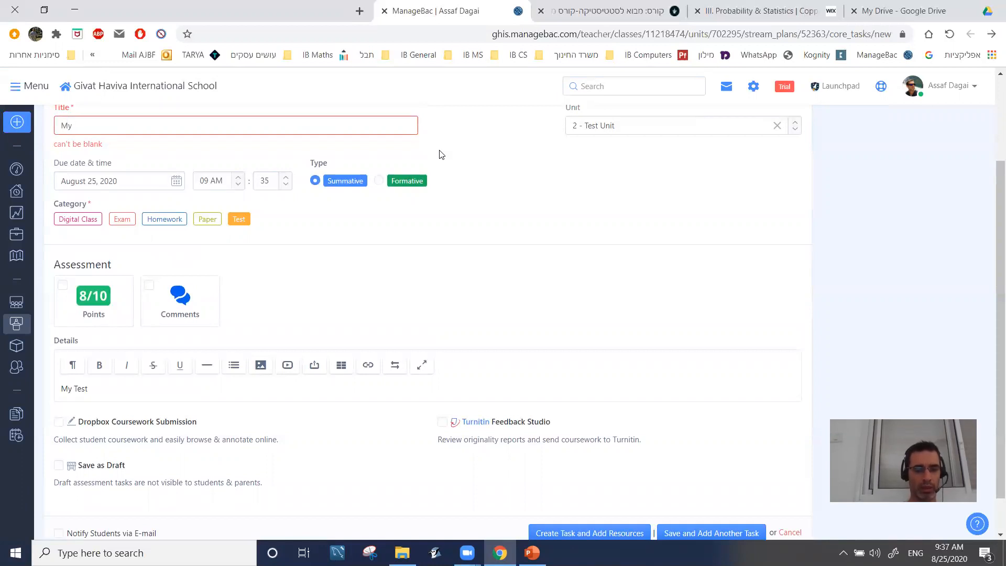
left_click(585, 533)
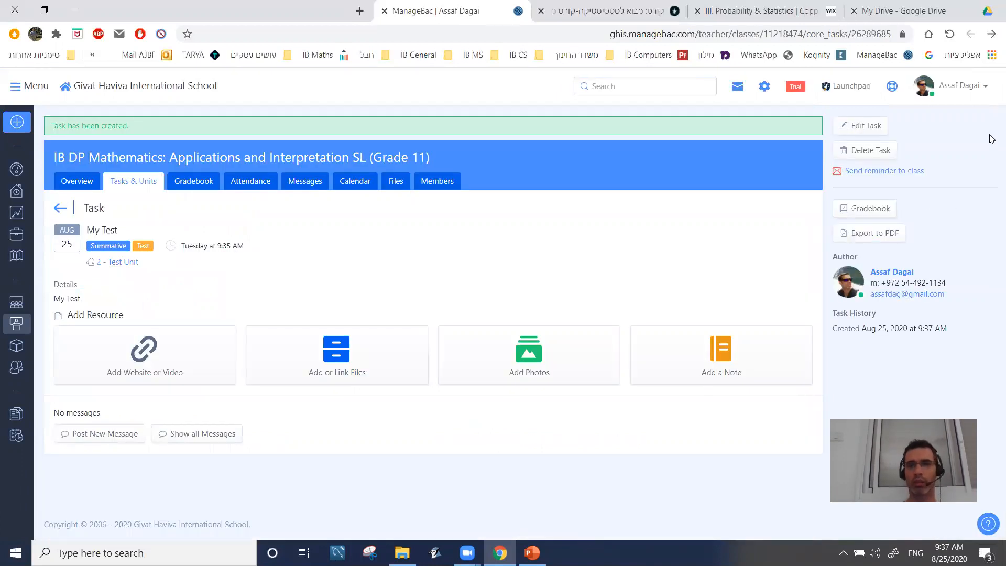
Return to the class's tasks and units overview and filter the units list to include hidden units.
left_click(60, 209)
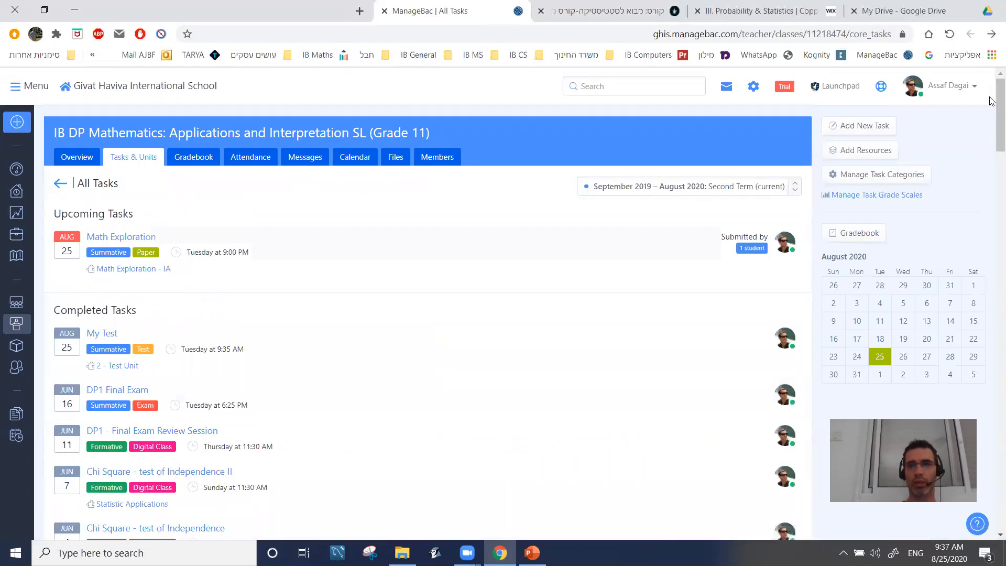
mouse_move(991, 101)
left_mouse_down()
mouse_move(991, 120)
mouse_move(991, 101)
left_mouse_up()
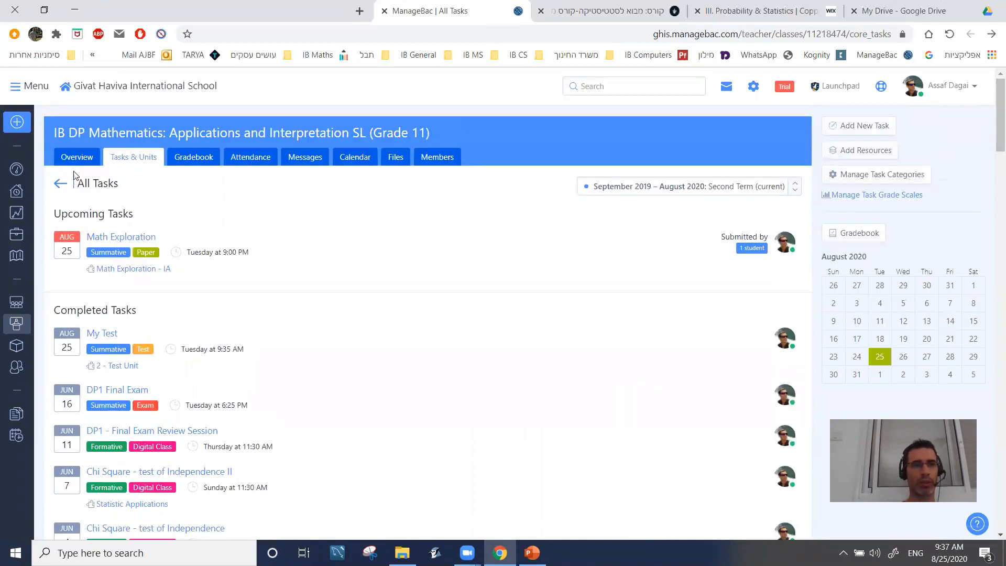
left_click(133, 159)
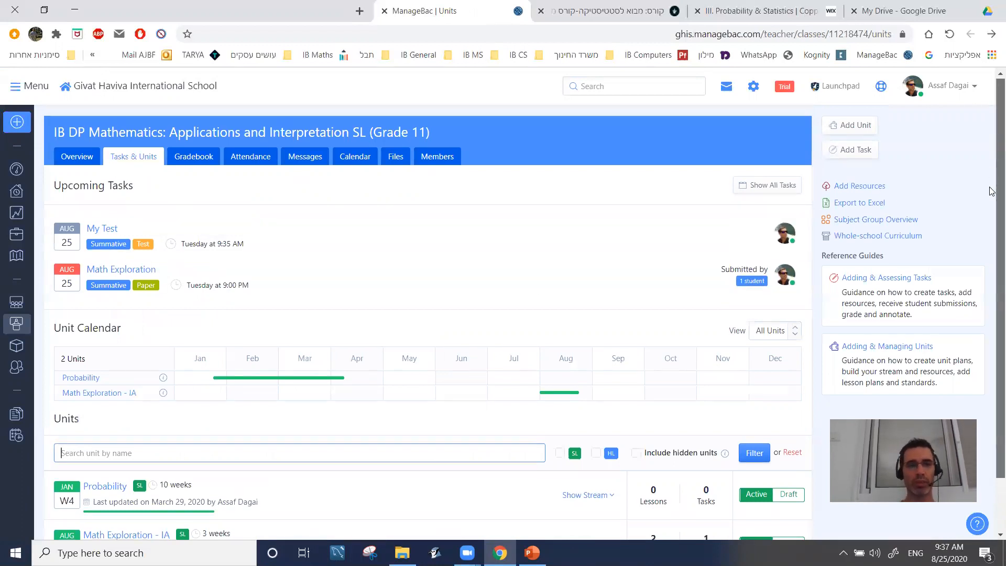
scroll(992, 232, "down", 2)
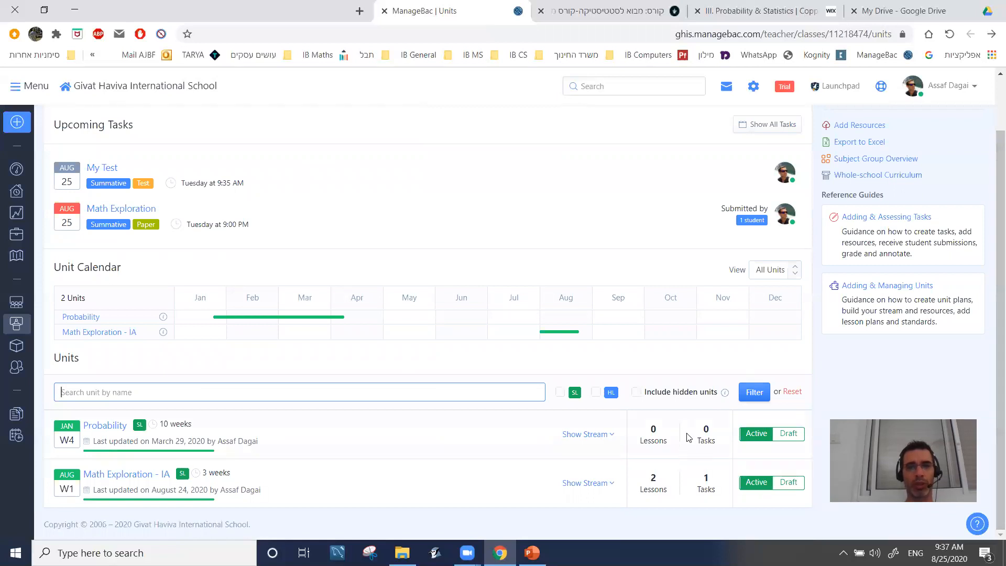
left_click(636, 393)
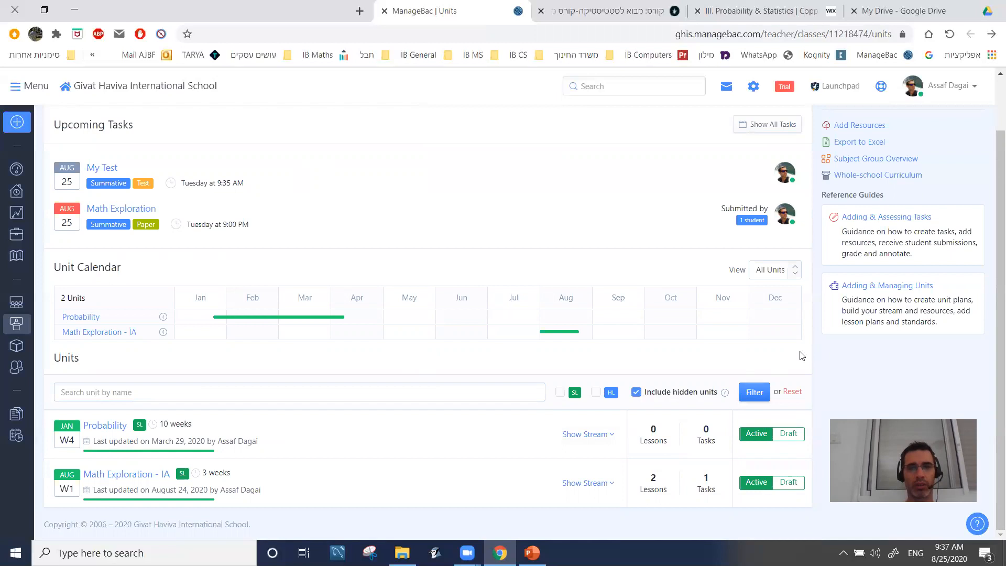
left_click(753, 391)
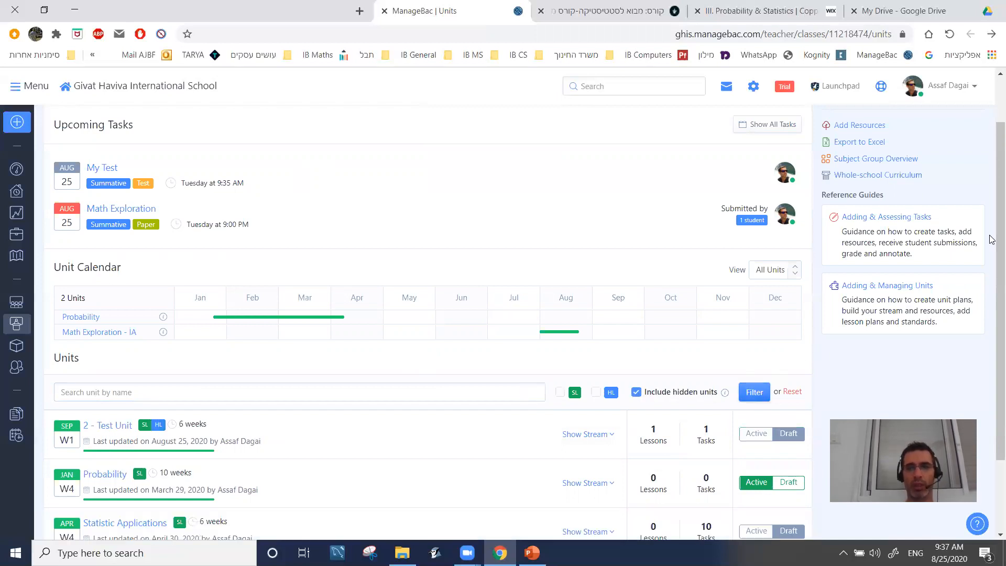
scroll(991, 239, "down", 2)
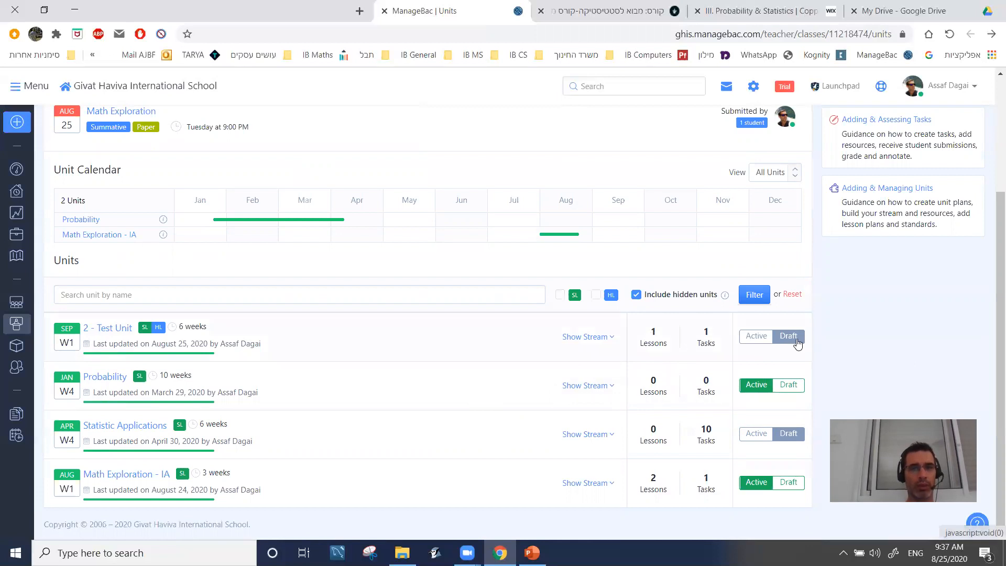
Open "2 - Test Unit", turn off its Draft option in the Summary section and save the changes.
left_click(116, 330)
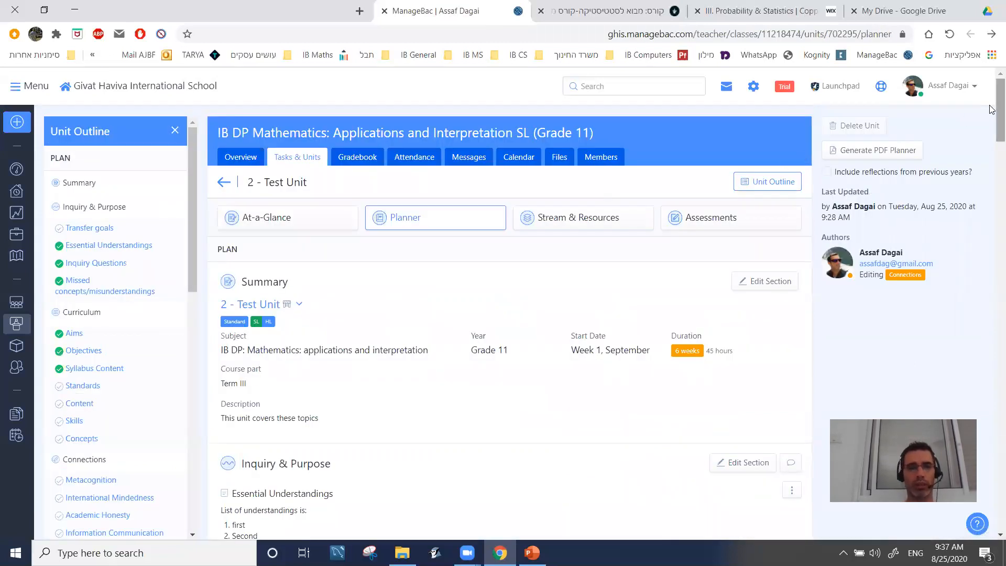
mouse_move(991, 109)
left_mouse_down()
mouse_move(991, 190)
mouse_move(990, 129)
left_mouse_up()
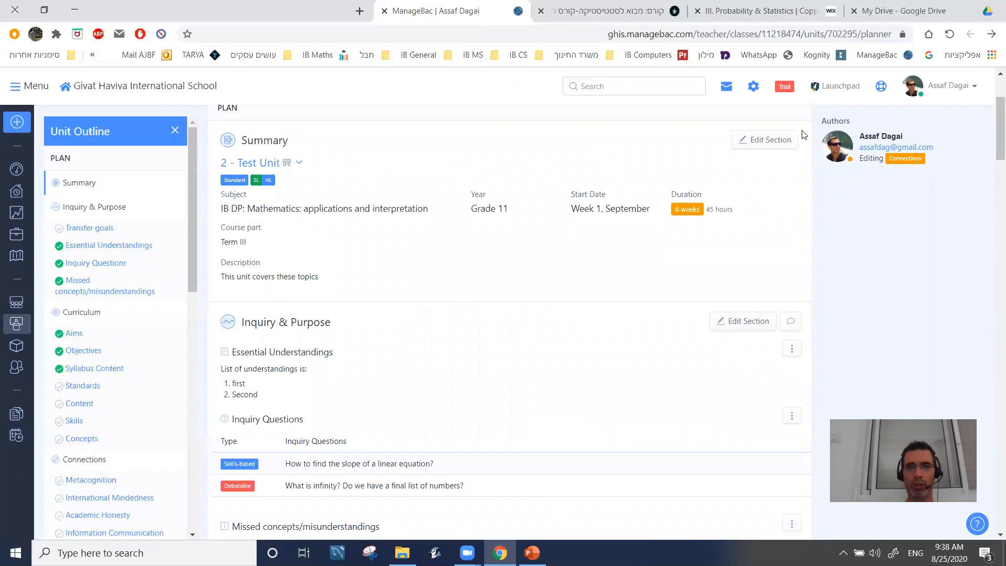
left_click(776, 140)
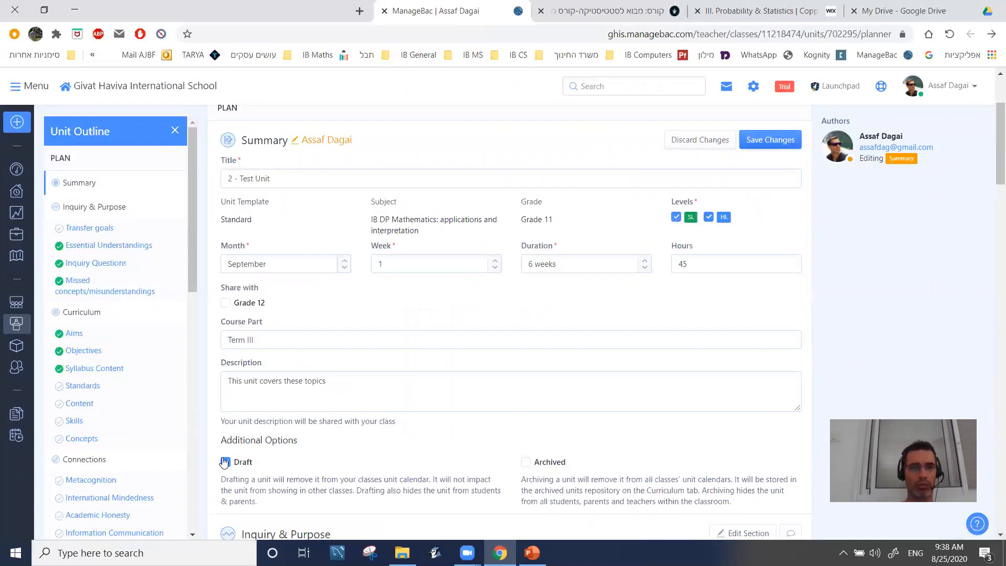
left_click(225, 462)
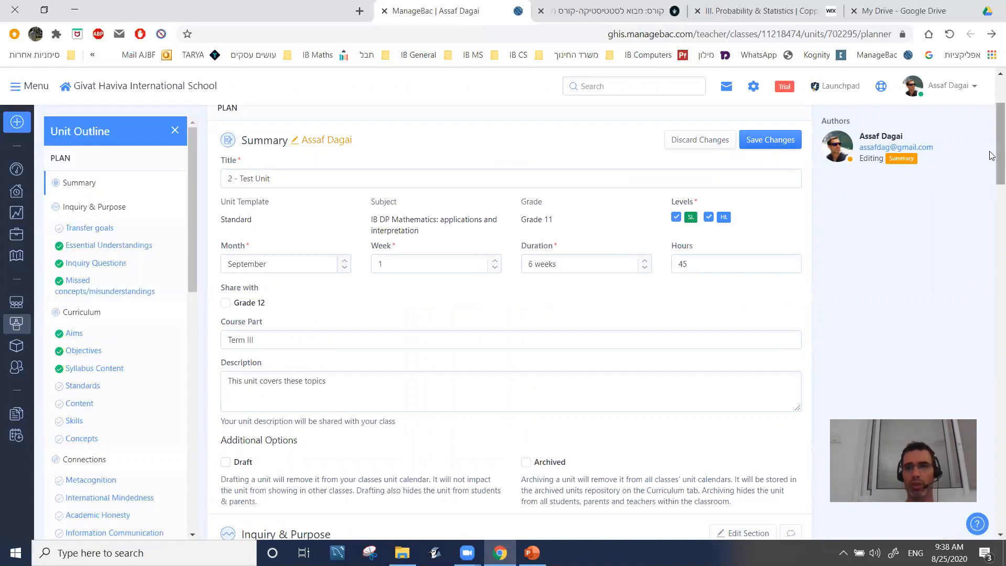
left_click(765, 140)
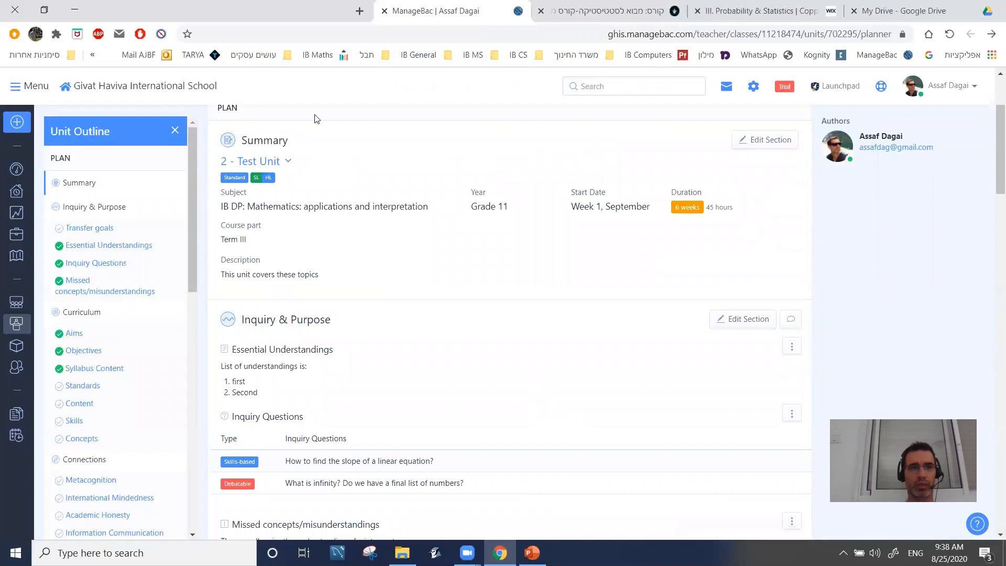
Return to the class's units overview and check the unit calendar and units list for "2 - Test Unit".
scroll(733, 152, "up", 3)
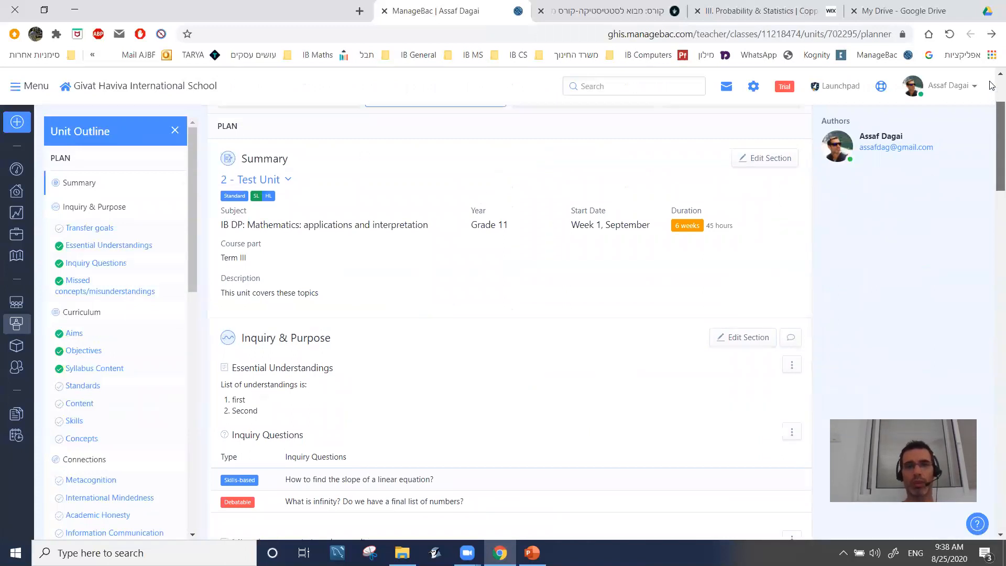
left_click(297, 157)
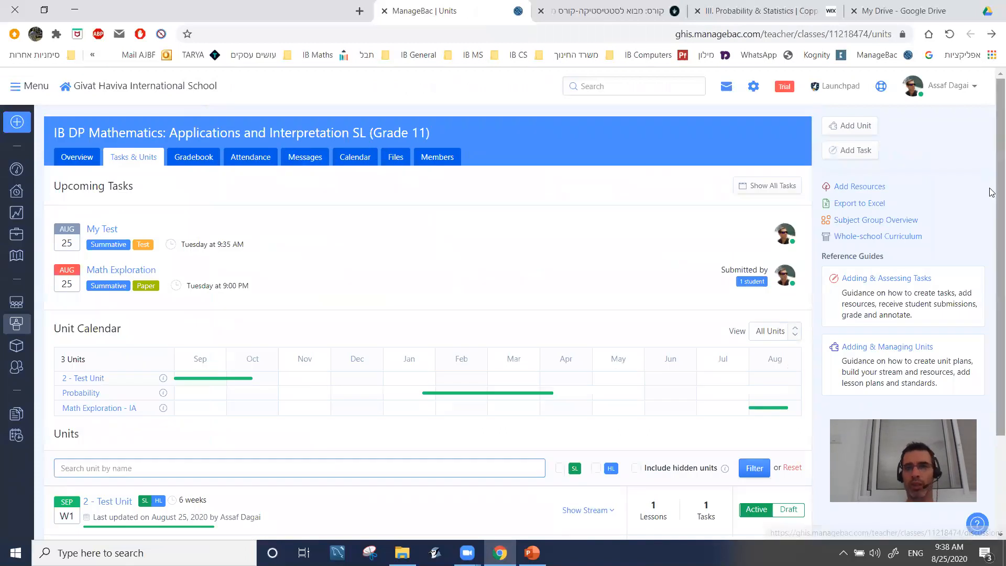
scroll(991, 210, "down", 1)
scroll(991, 210, "down", 2)
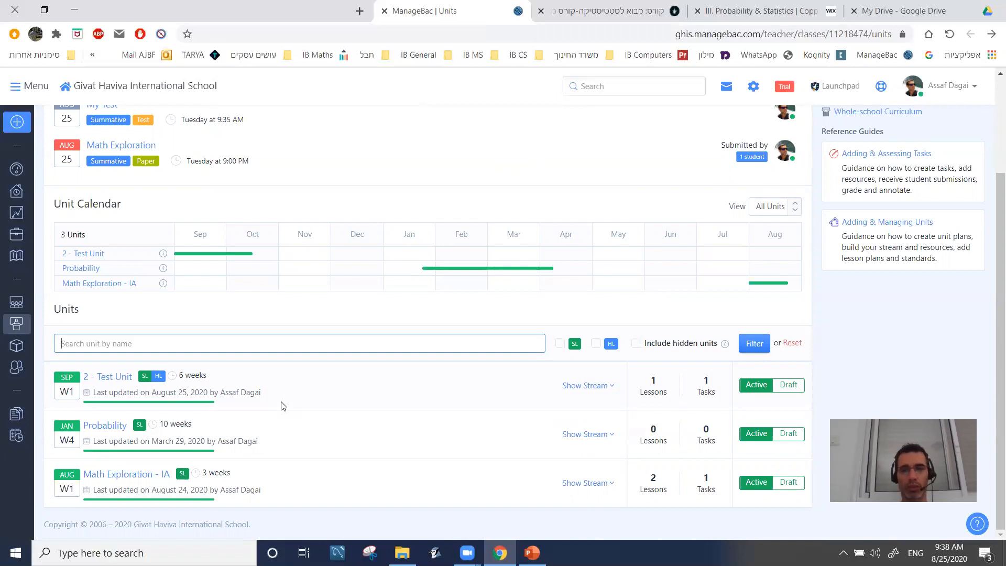
Open "2 - Test Unit" and review its At-a-Glance, Stream & Resources and Assessments pages.
left_click(118, 384)
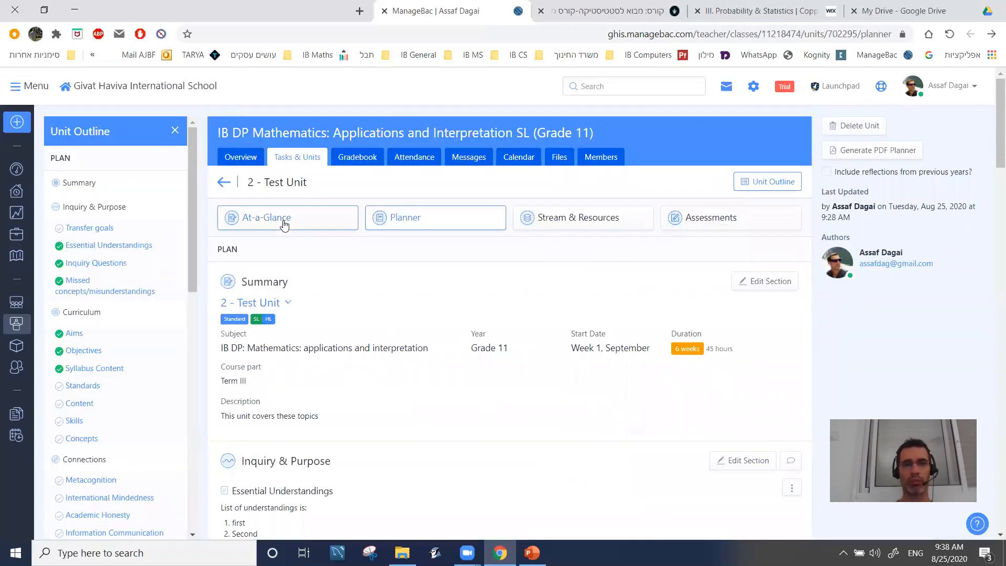
left_click(281, 218)
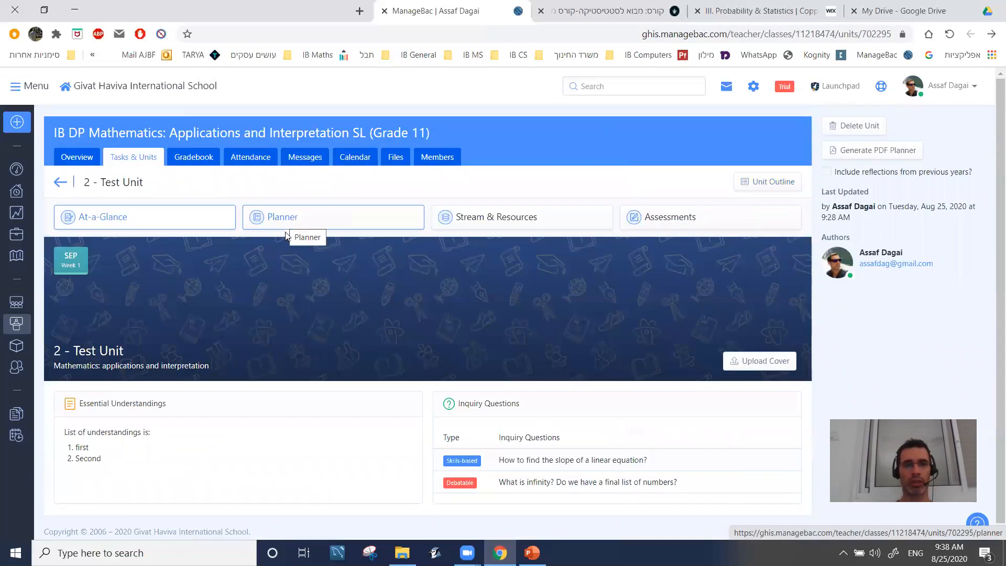
scroll(990, 213, "down", 1)
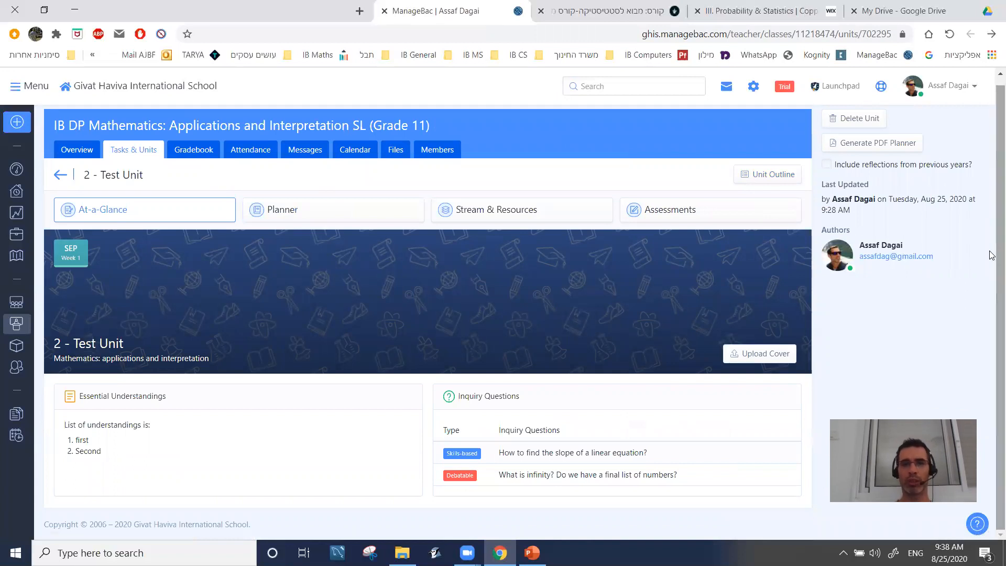
left_click(515, 209)
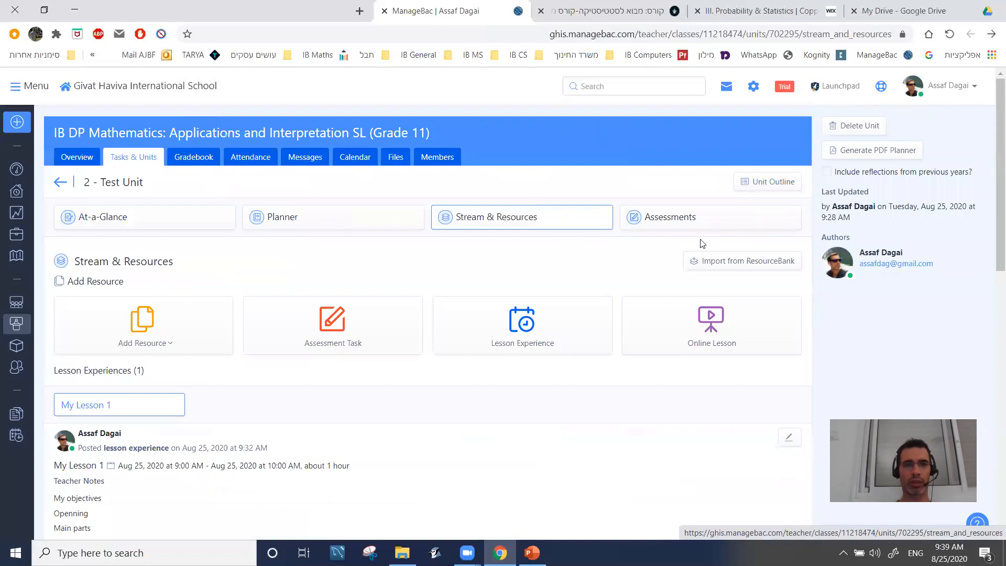
left_click_drag(991, 182, 971, 152)
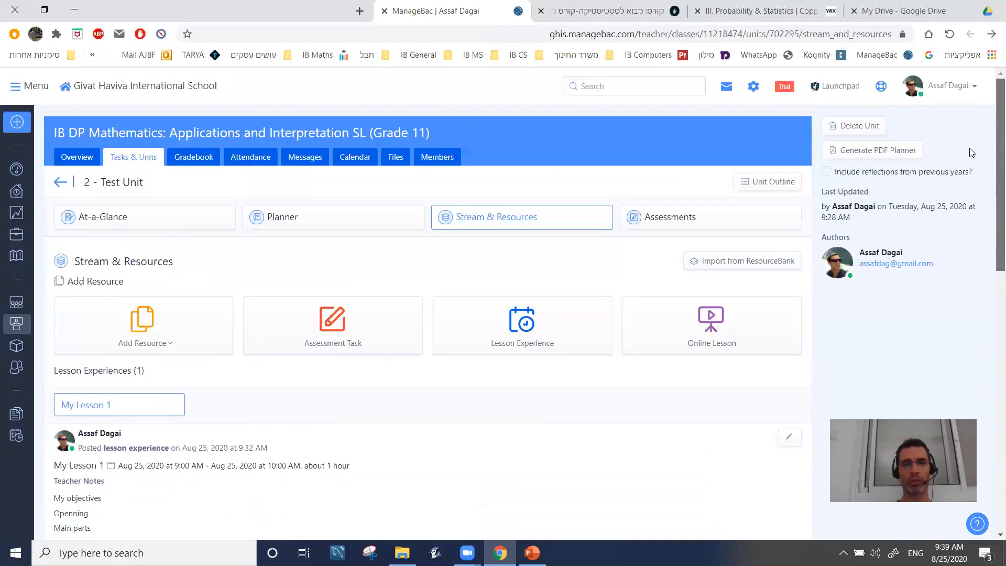
left_click(699, 227)
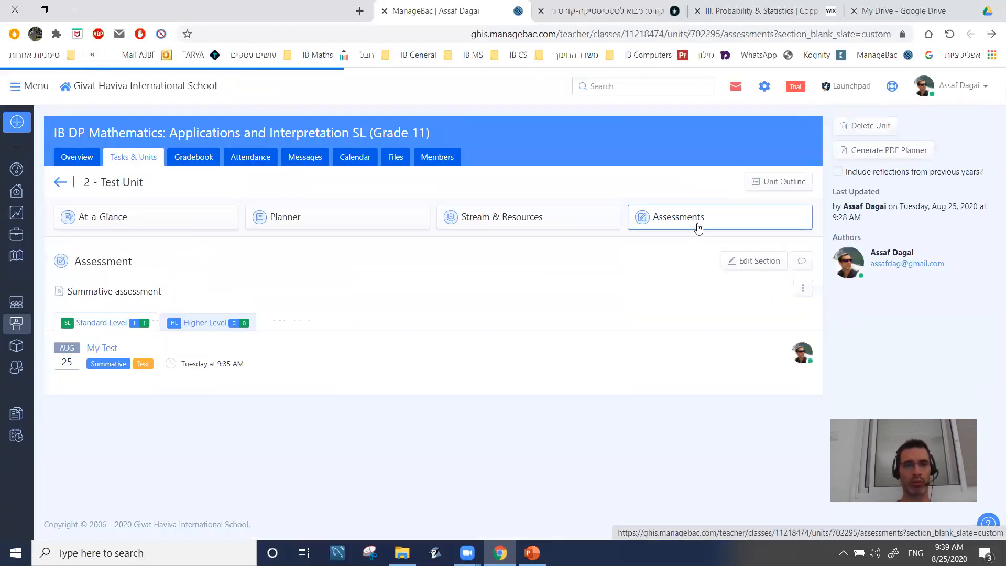